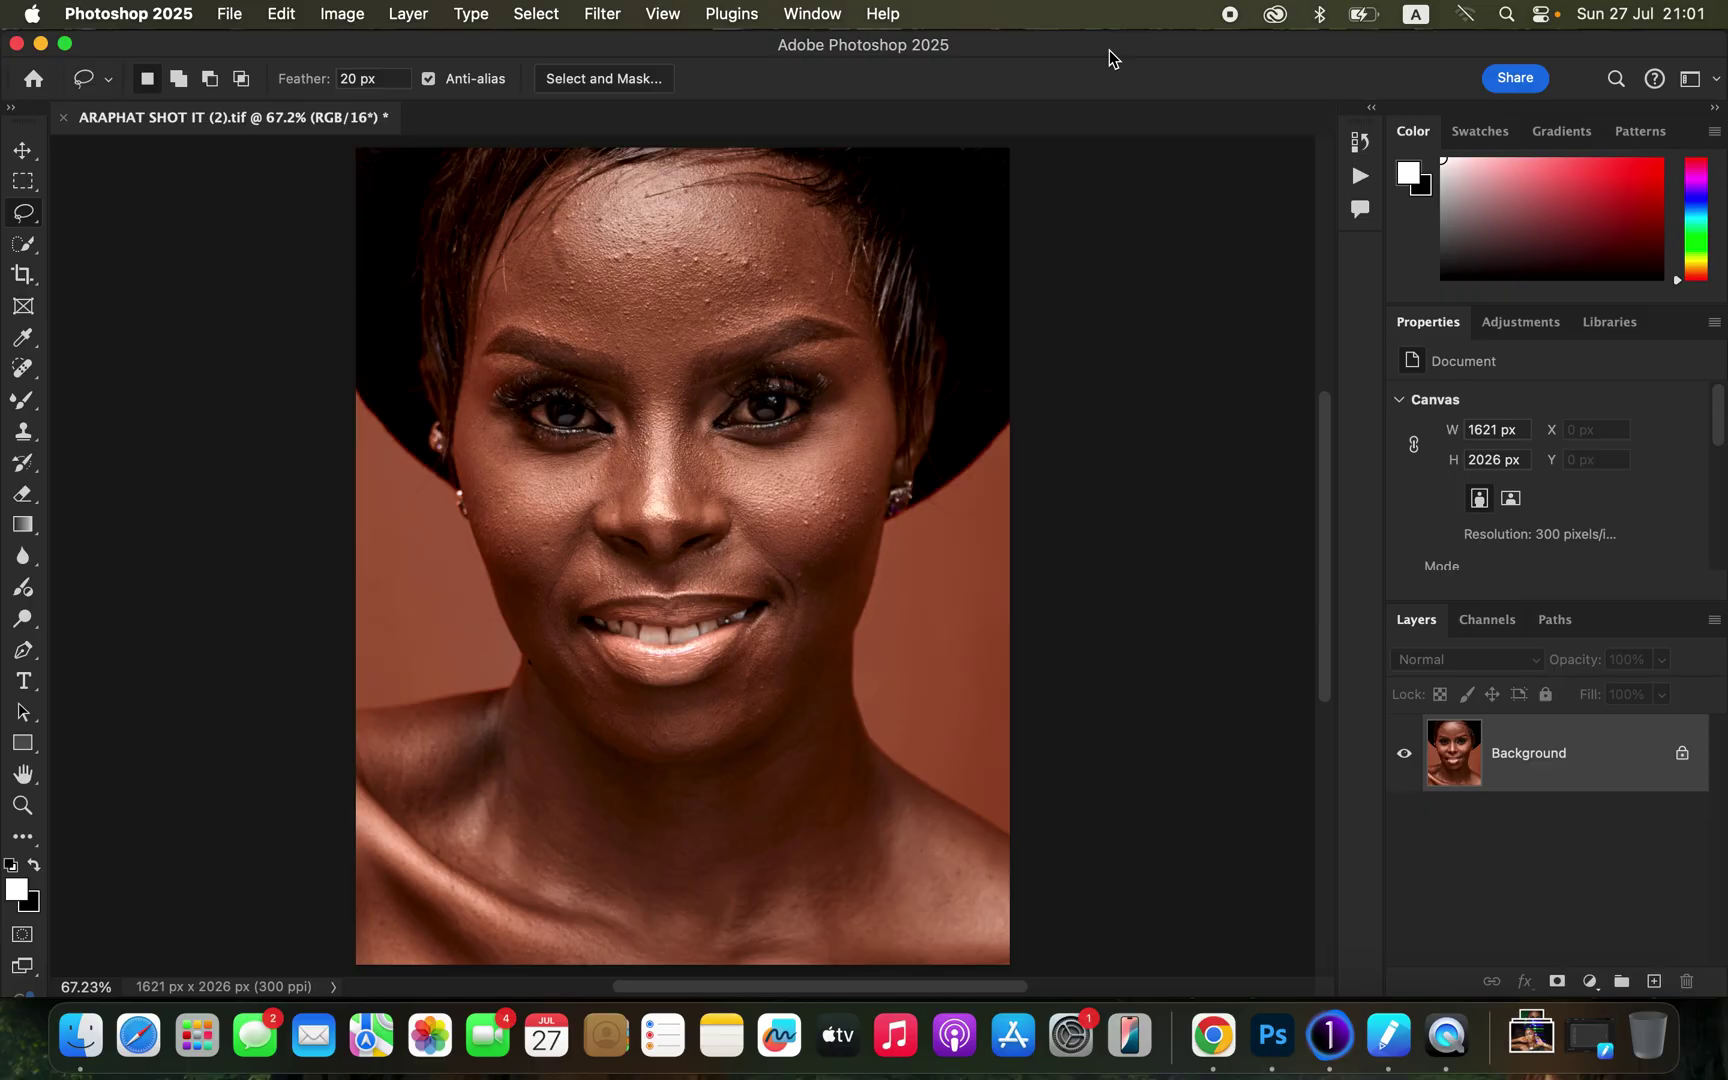
# - Duplicate the Background layer twice and rename the lower copy COLOR
pyautogui.moveTo(1597, 764); pyautogui.dragTo(1654, 981)
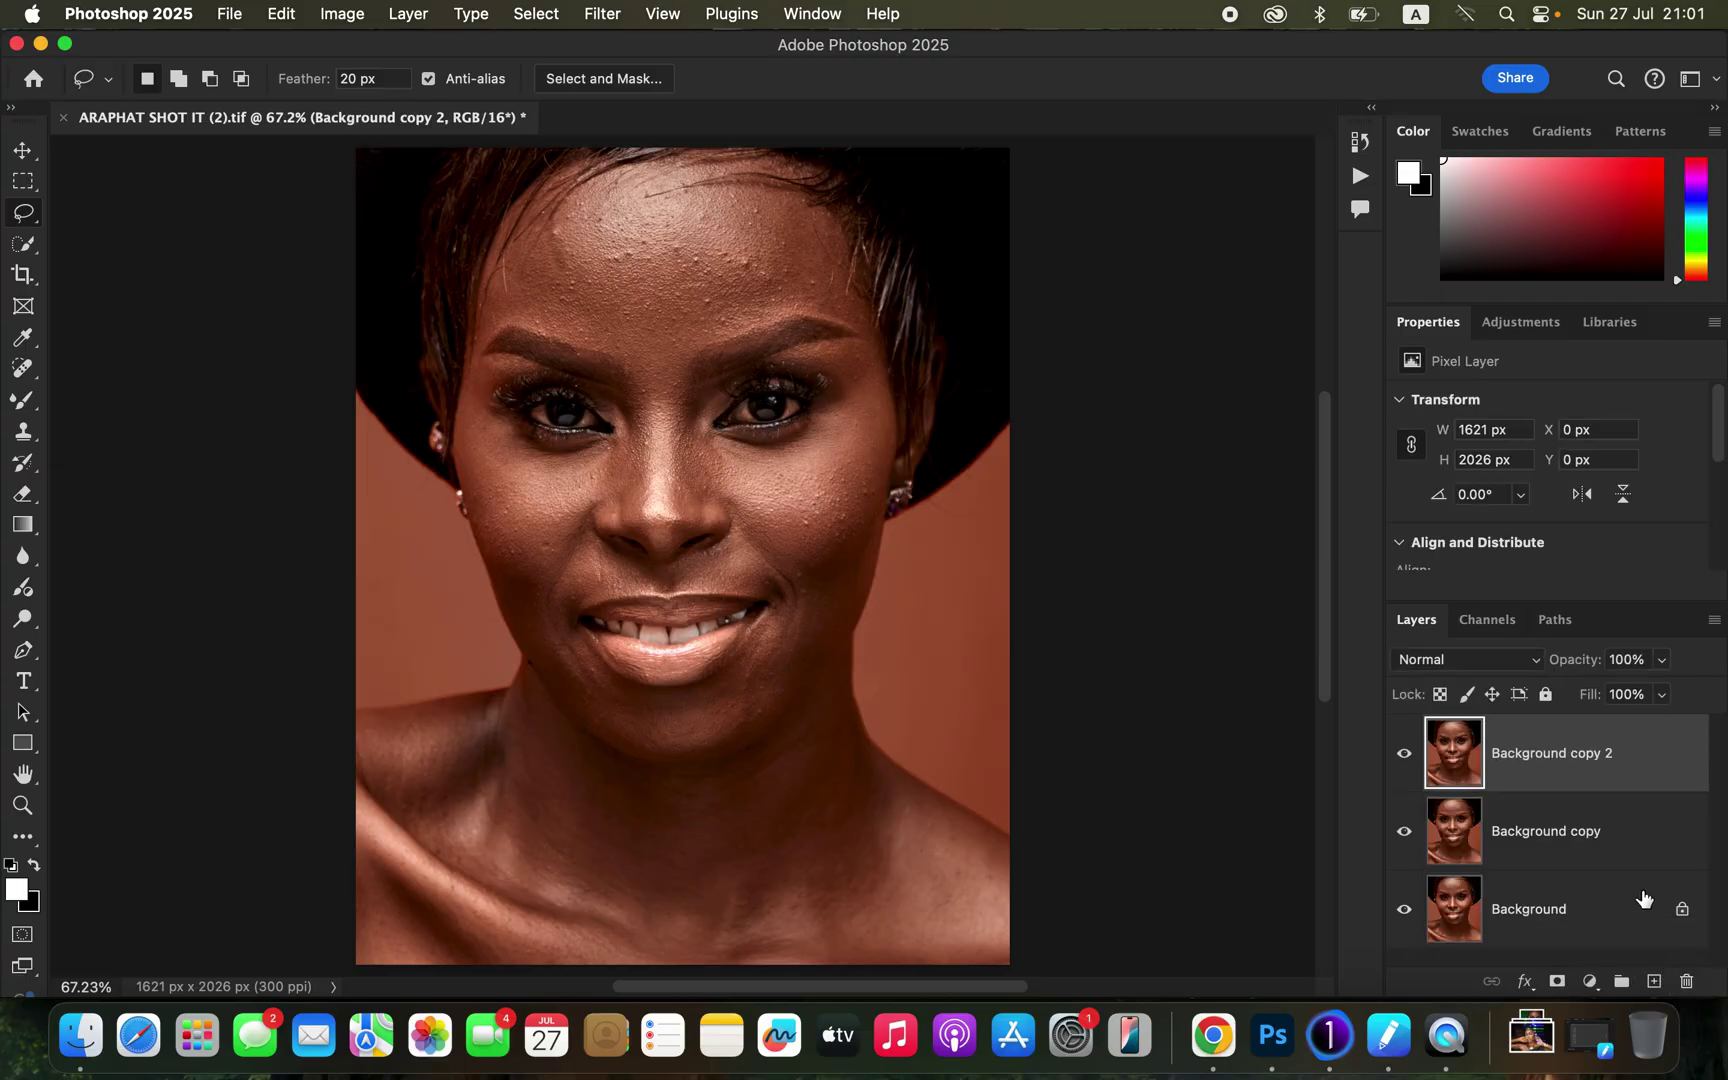
pyautogui.doubleClick(1547, 833)
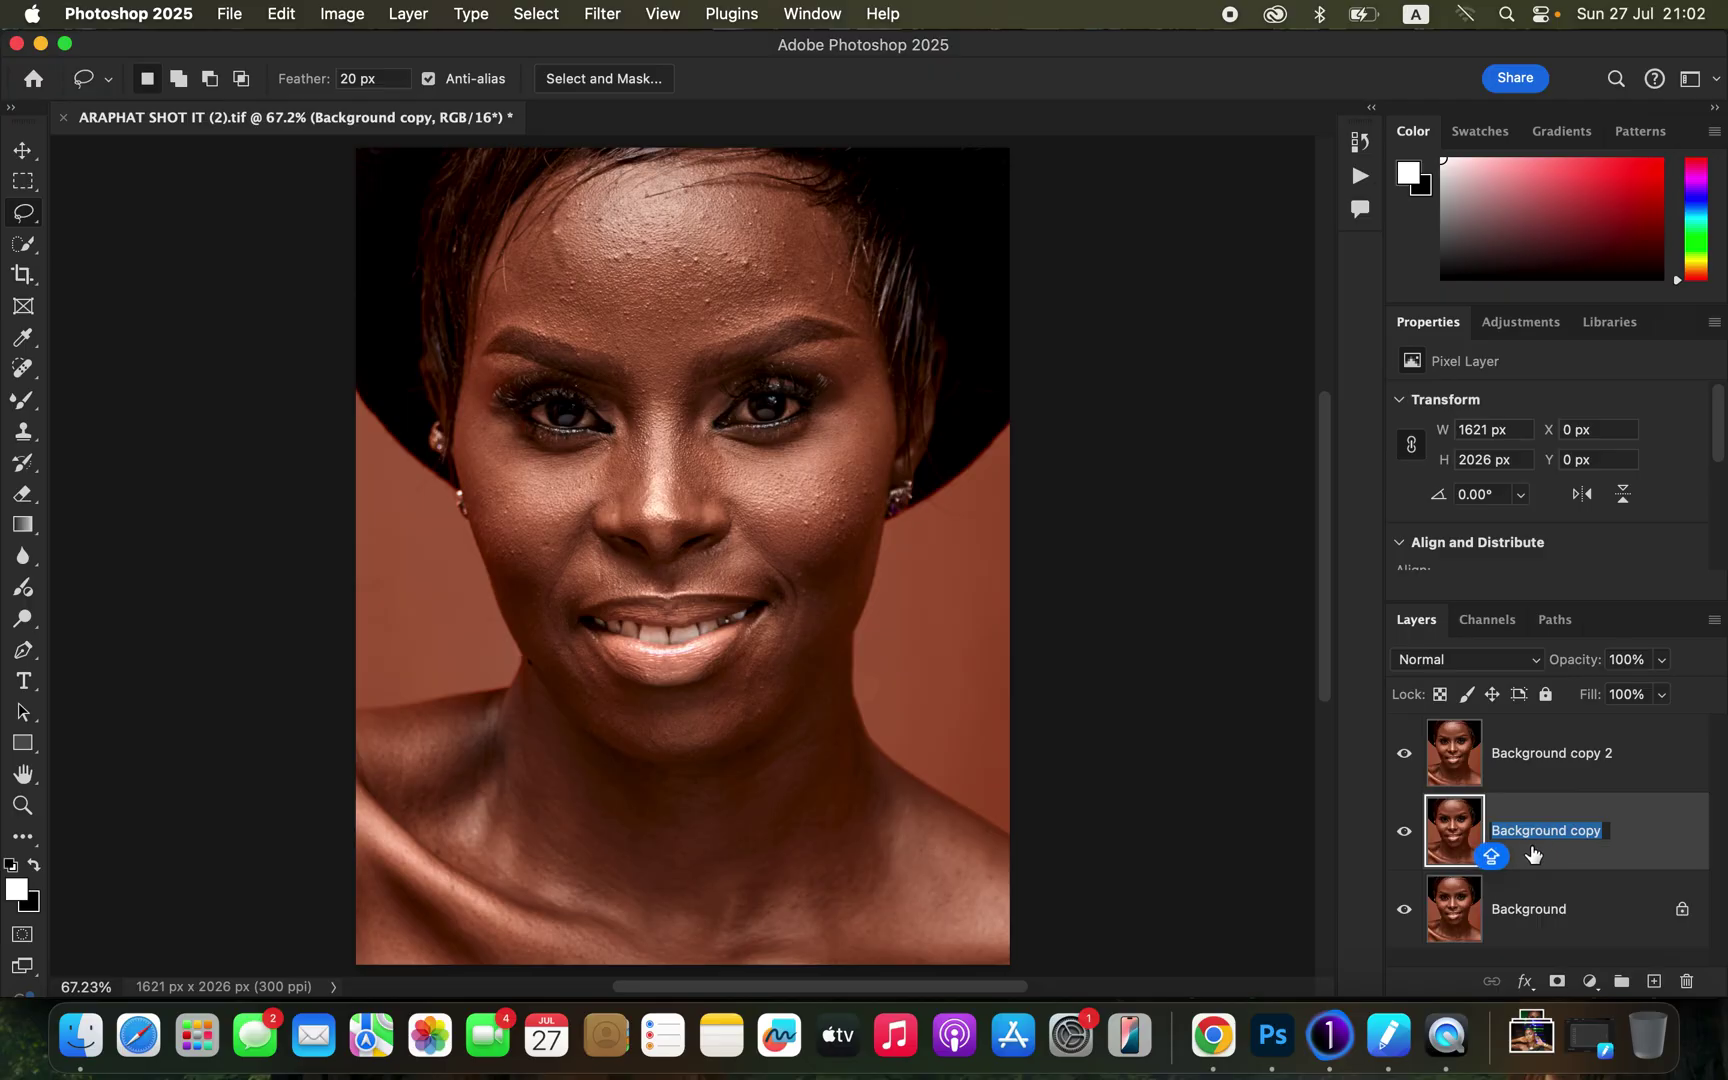
pyautogui.write('COLOR')
pyautogui.press('Return')
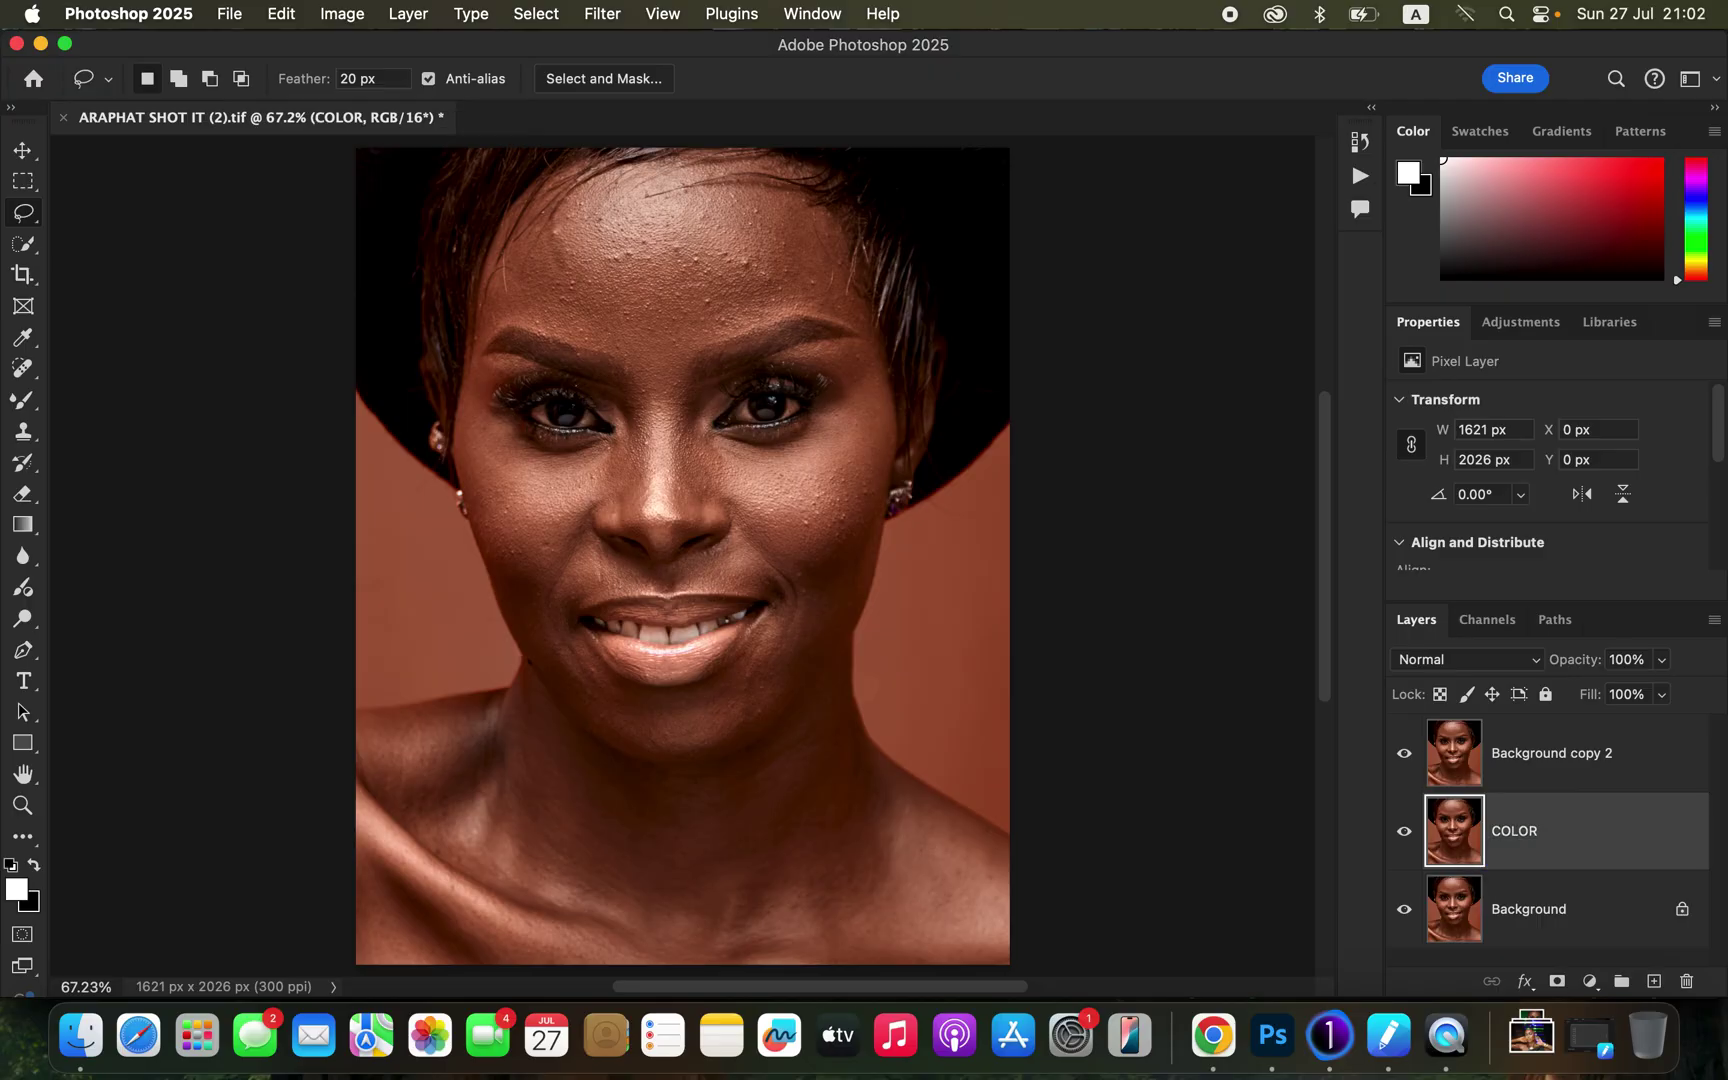
# - Rename the upper background copy TEXTURE
pyautogui.doubleClick(1543, 758)
pyautogui.write('TEXTURE')
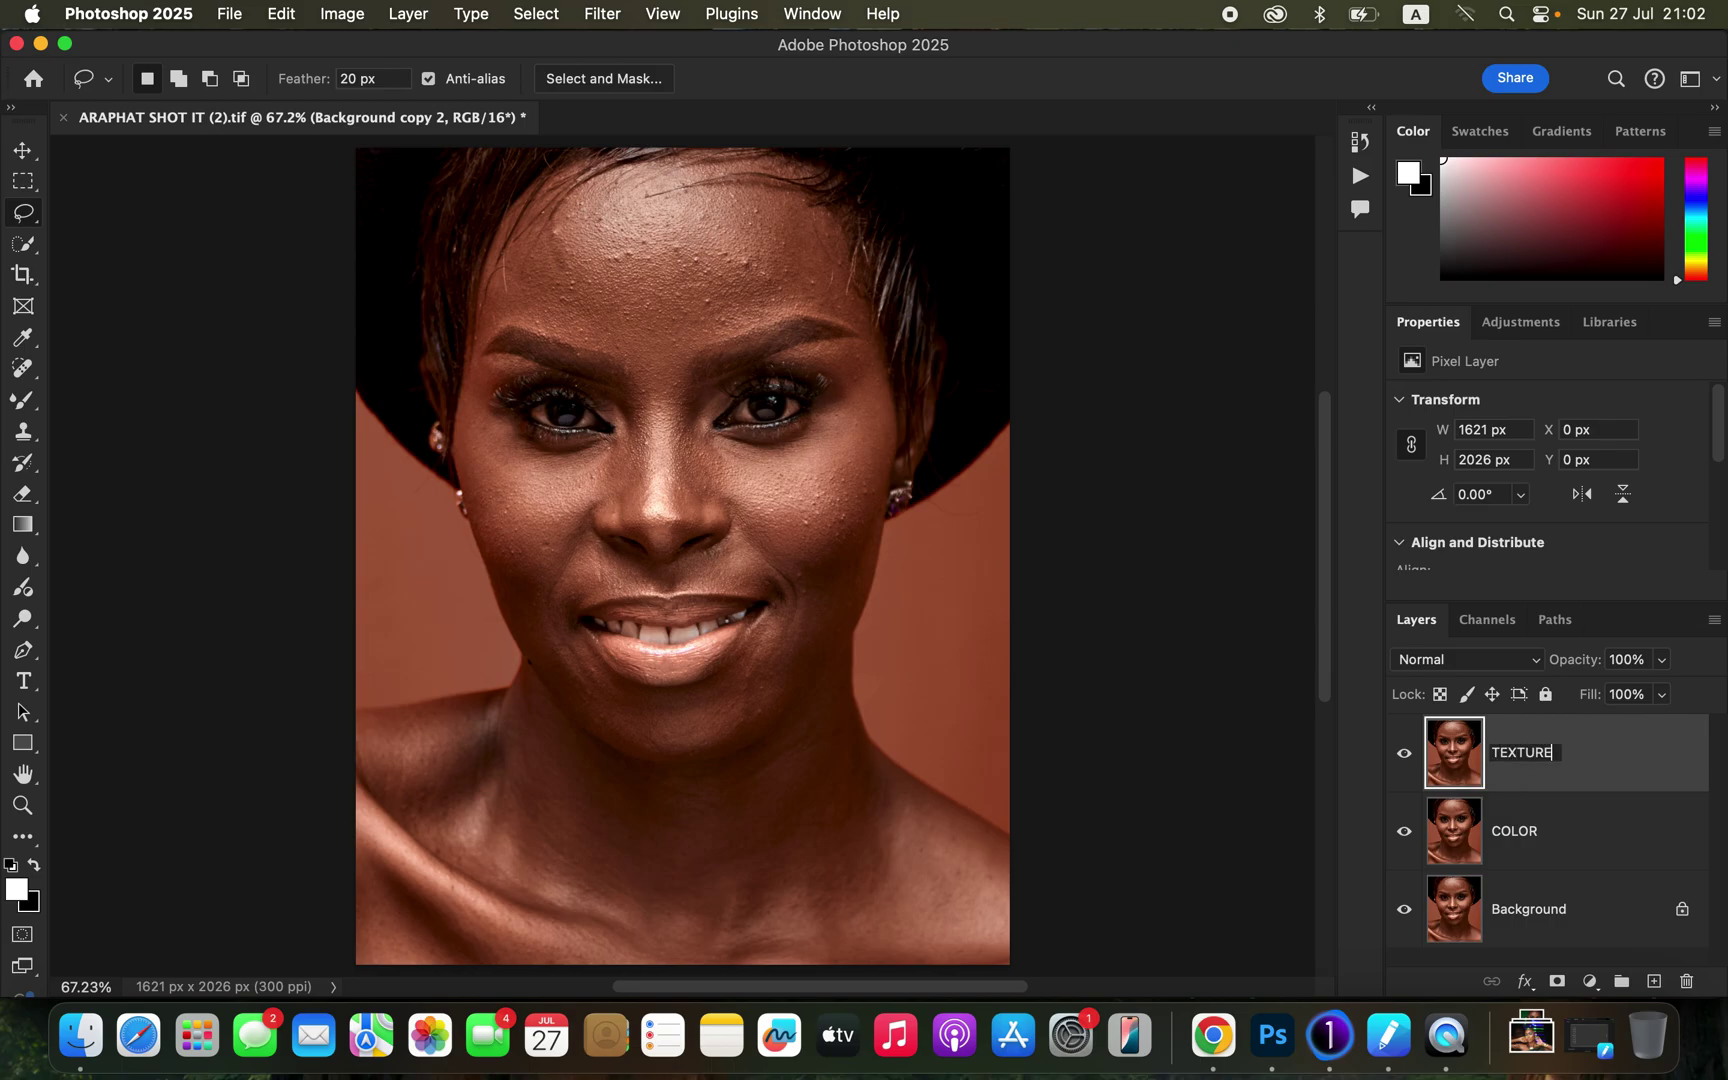
pyautogui.press('Return')
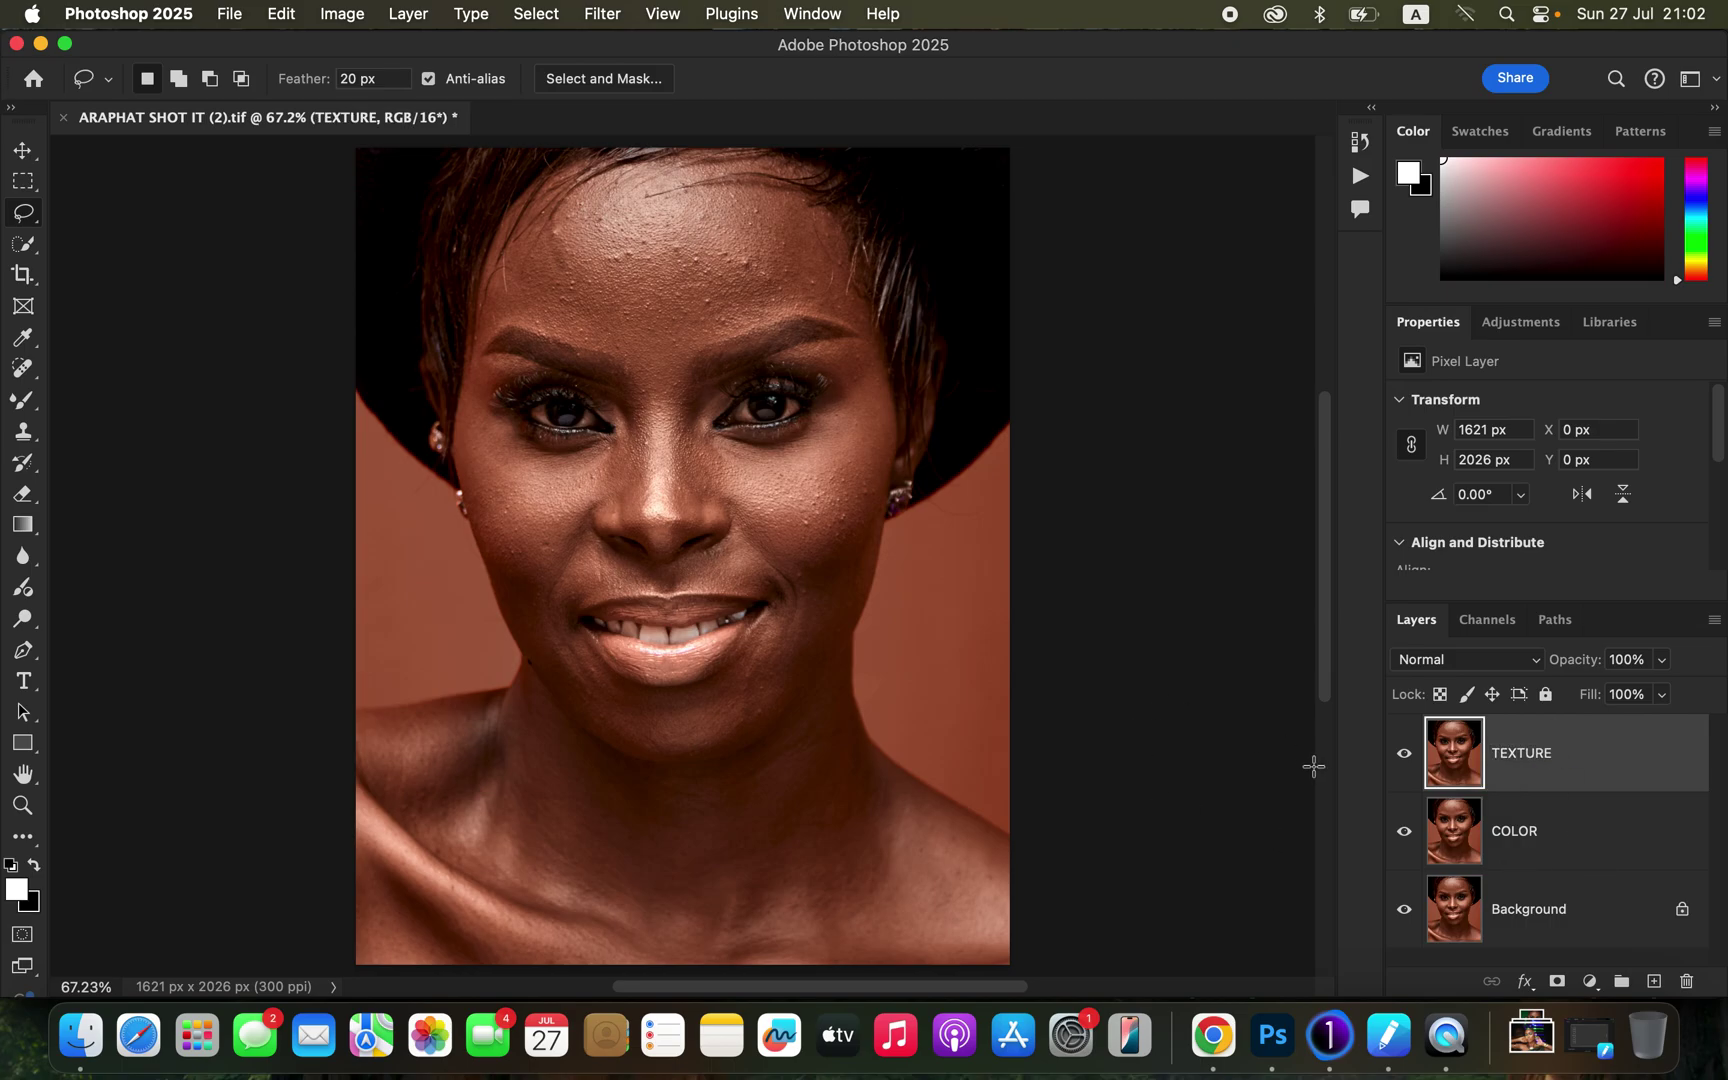
# - Hide the TEXTURE layer and apply a Gaussian Blur with a 5.0-pixel radius to the COLOR layer
pyautogui.click(1592, 845)
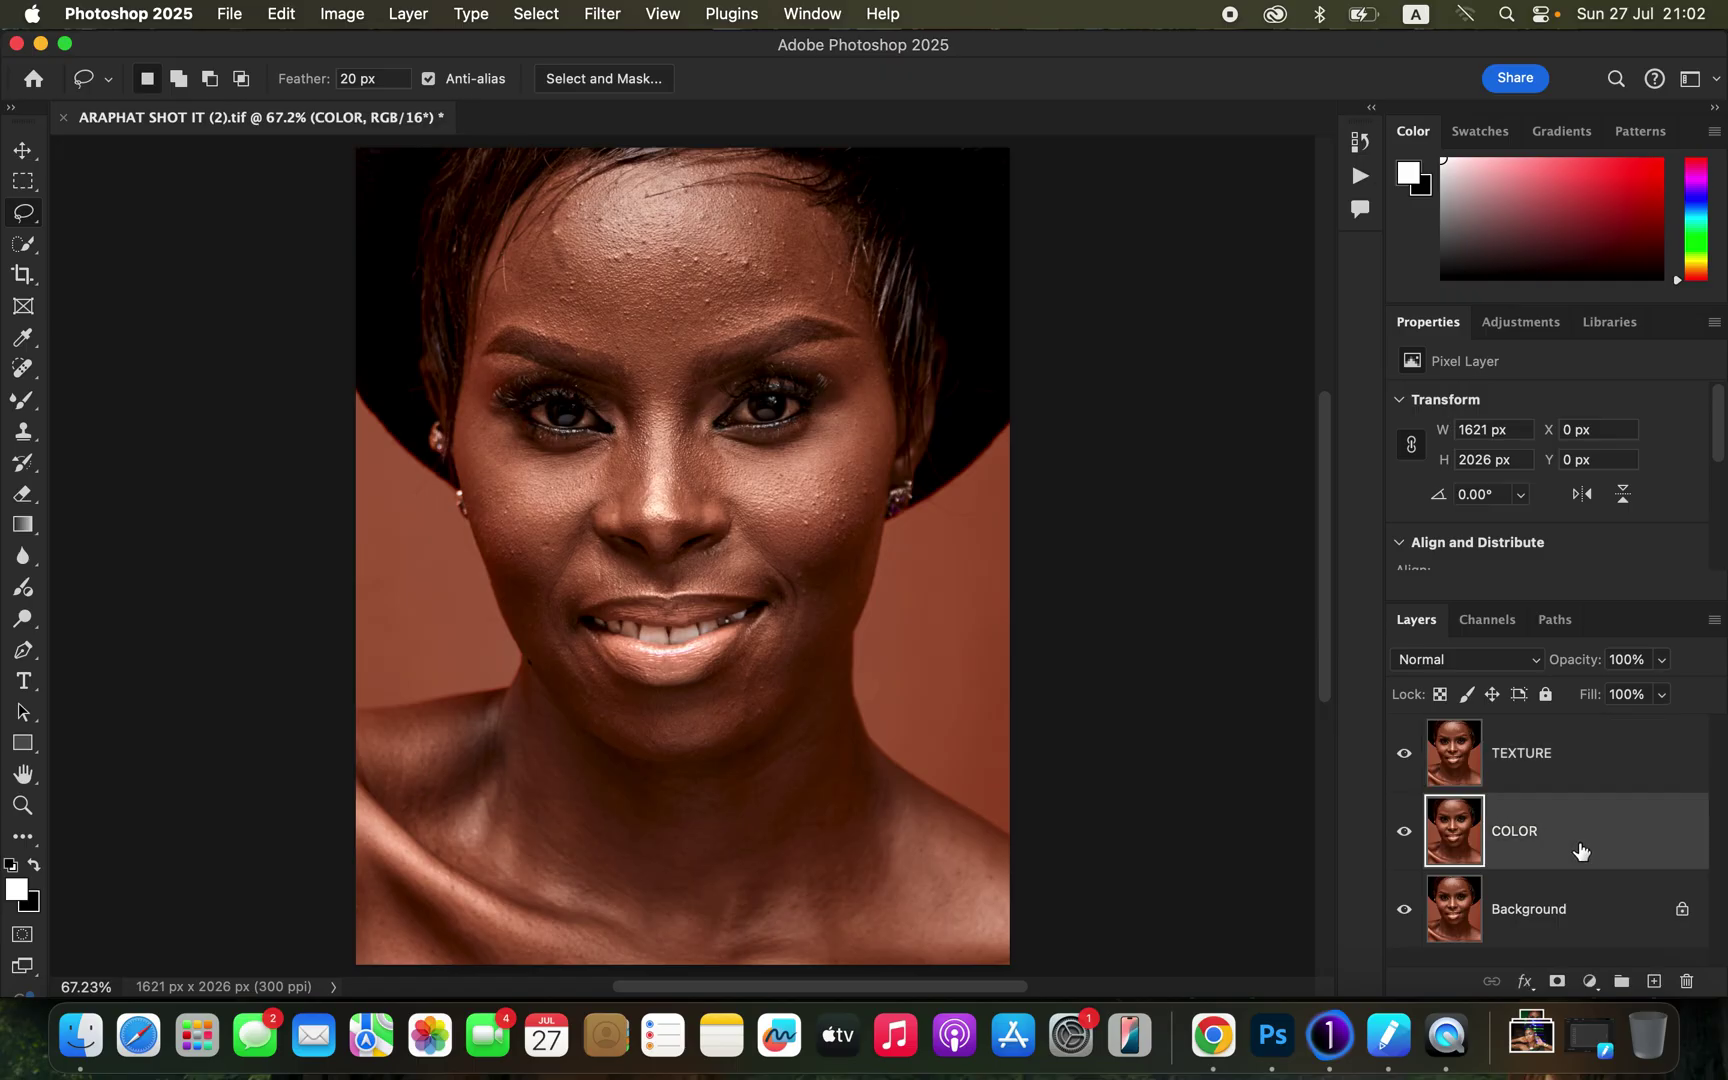
pyautogui.click(1404, 758)
pyautogui.click(605, 14)
pyautogui.moveTo(698, 297)
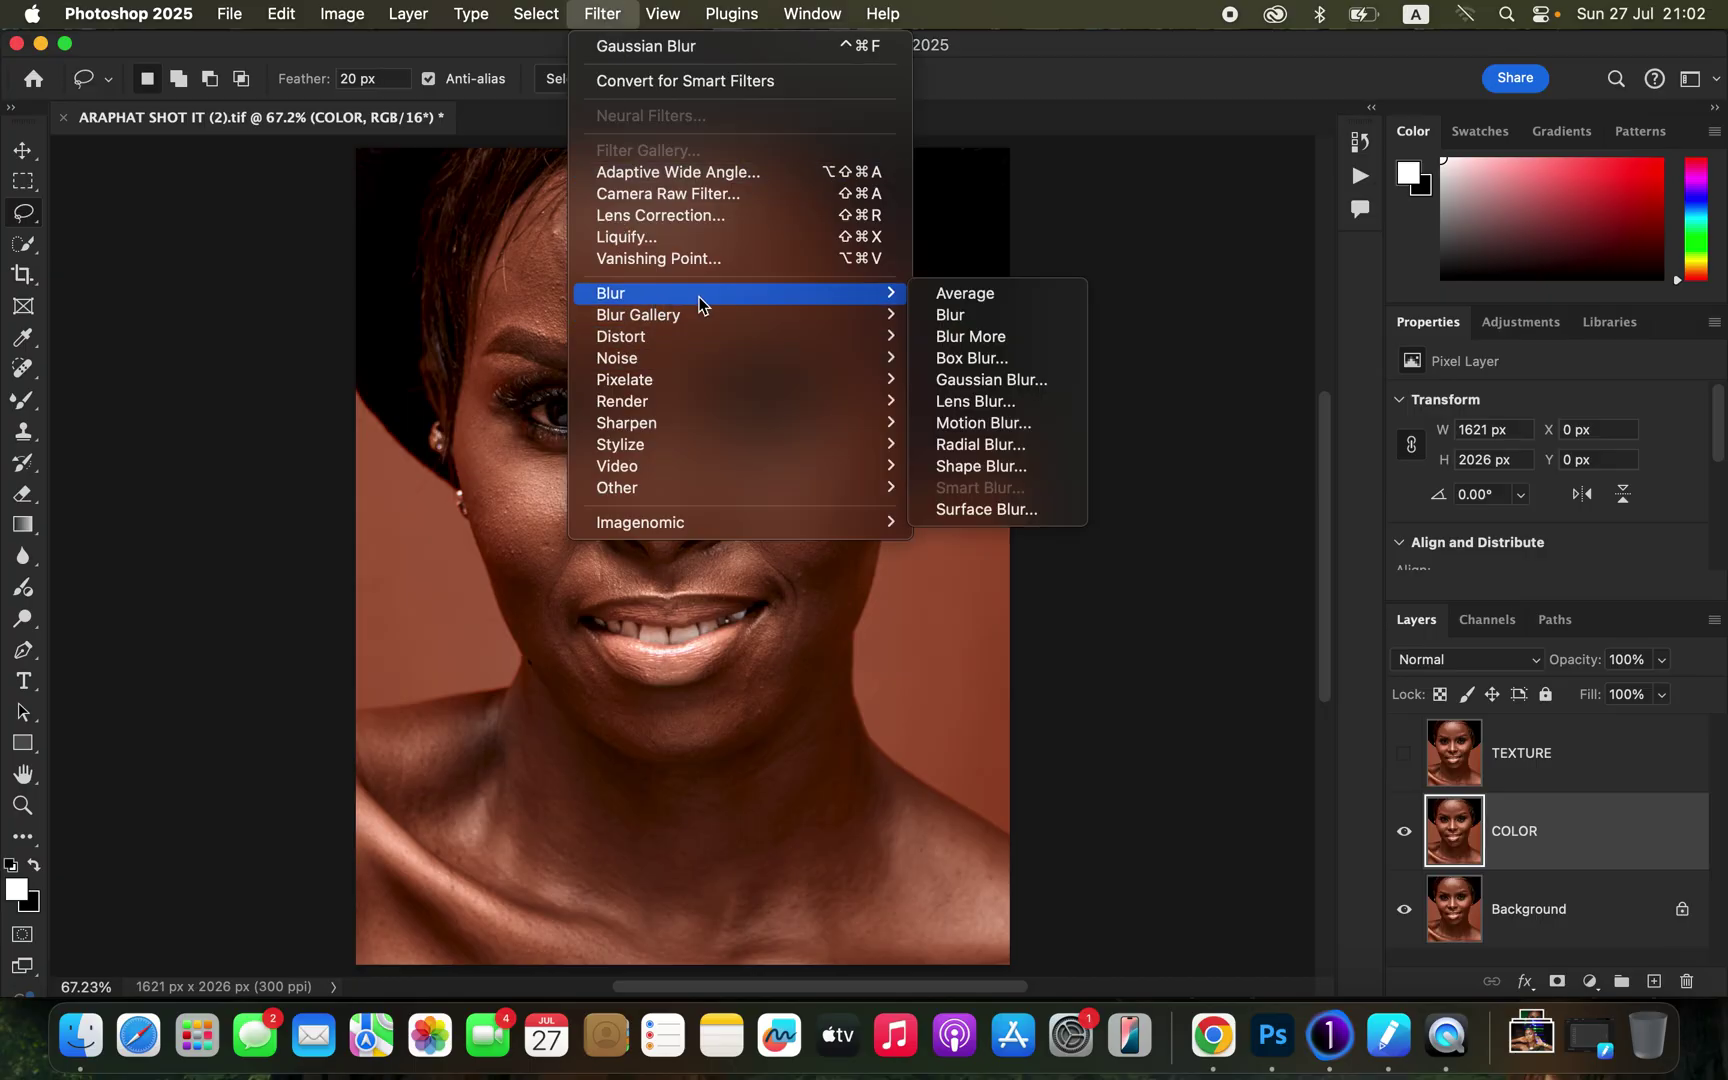
pyautogui.click(1018, 385)
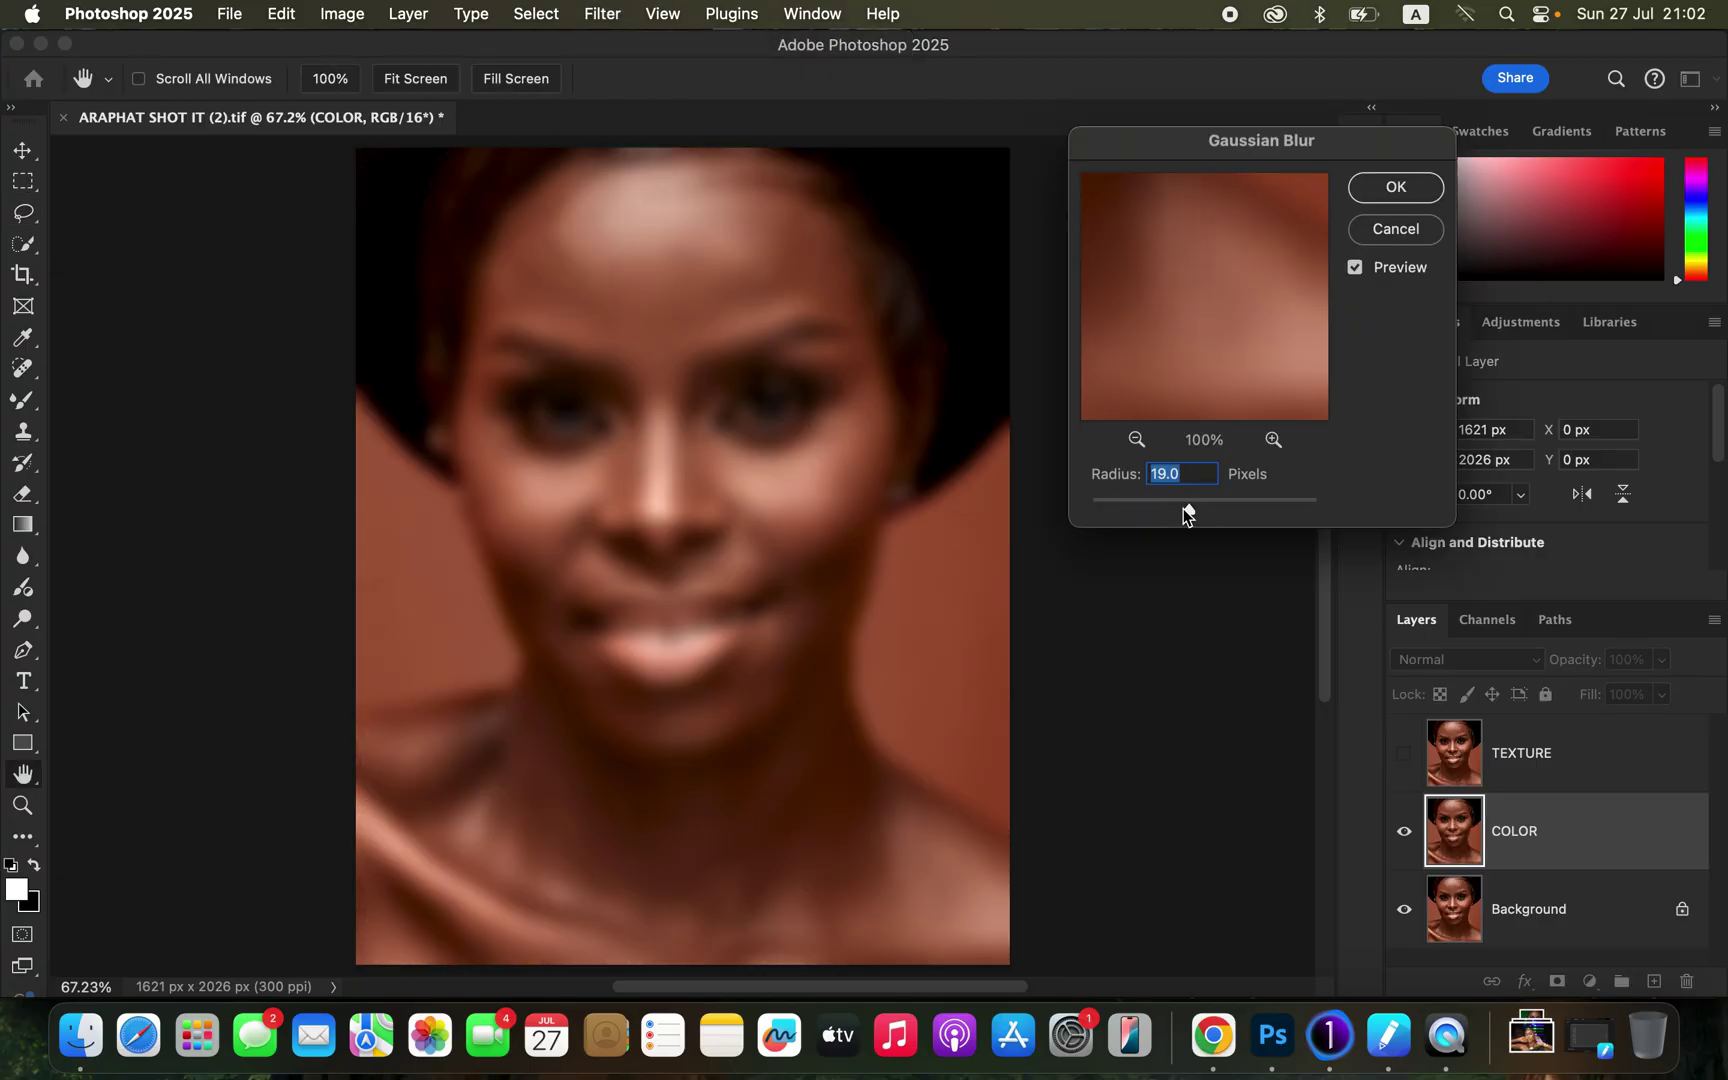
pyautogui.moveTo(1188, 505); pyautogui.dragTo(752, 578)
pyautogui.click(660, 288)
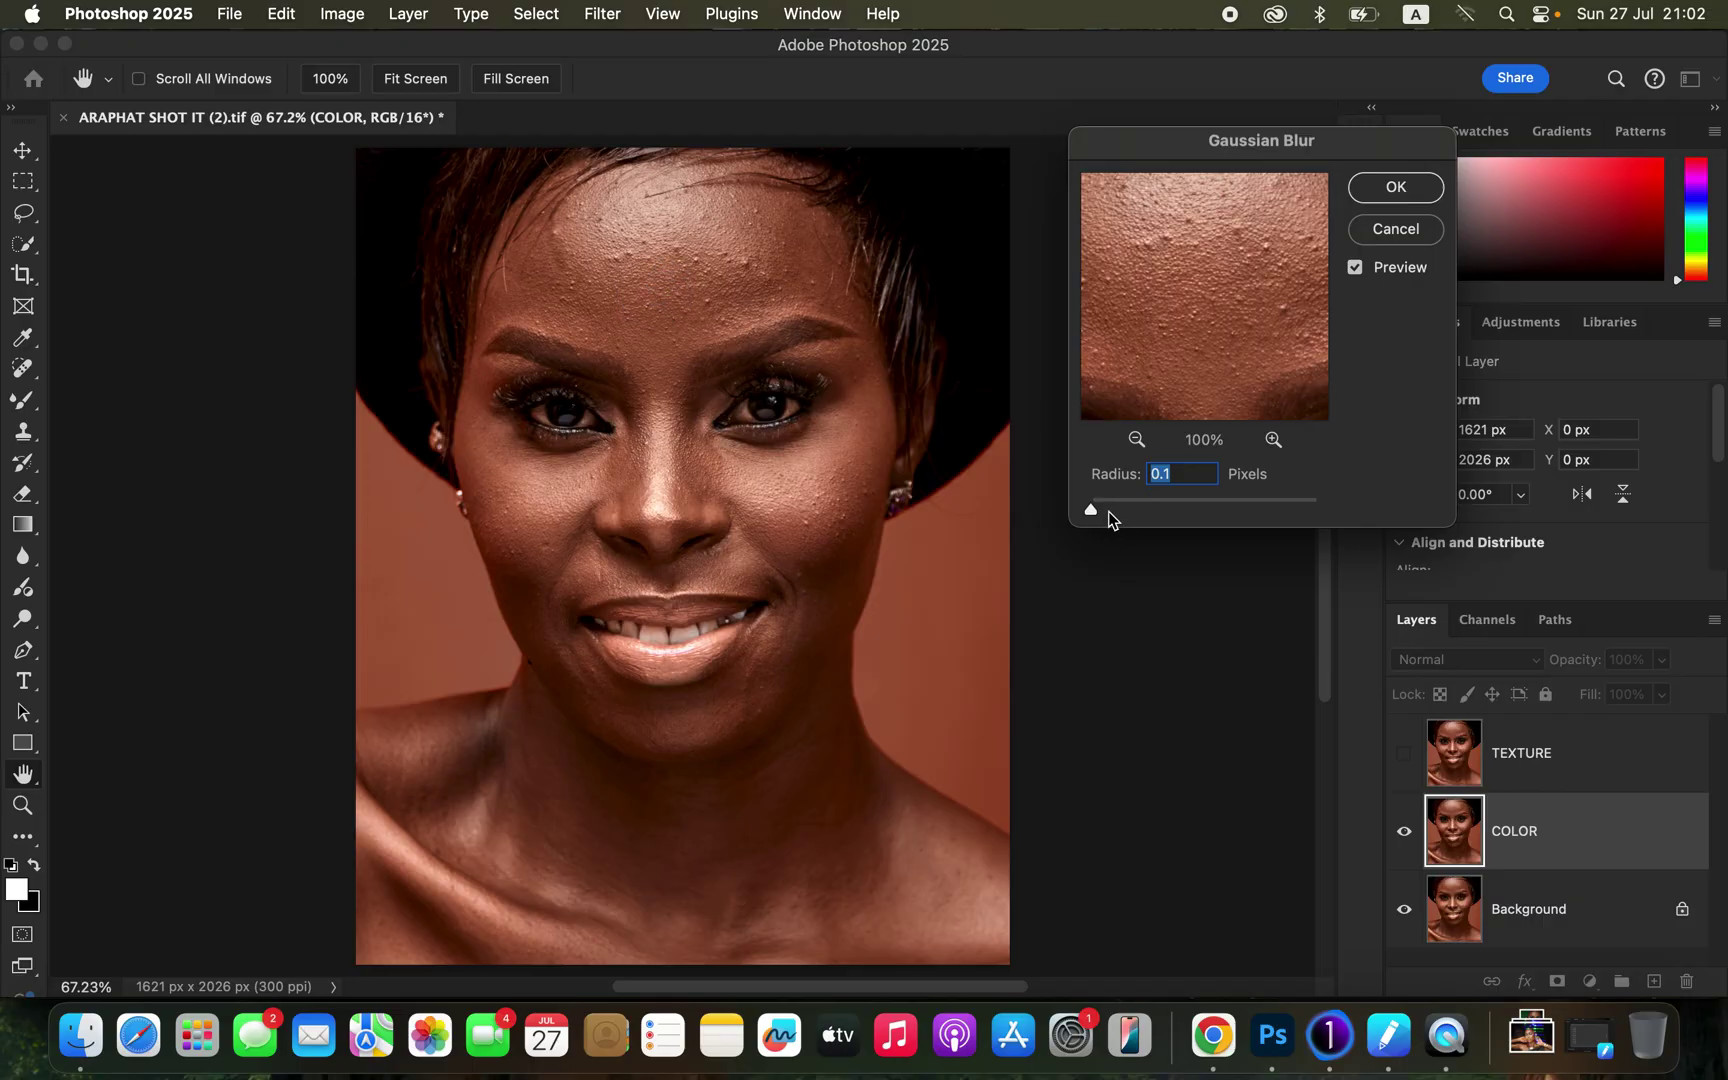
pyautogui.moveTo(1091, 512); pyautogui.dragTo(1153, 508)
pyautogui.moveTo(1204, 273); pyautogui.dragTo(1165, 309)
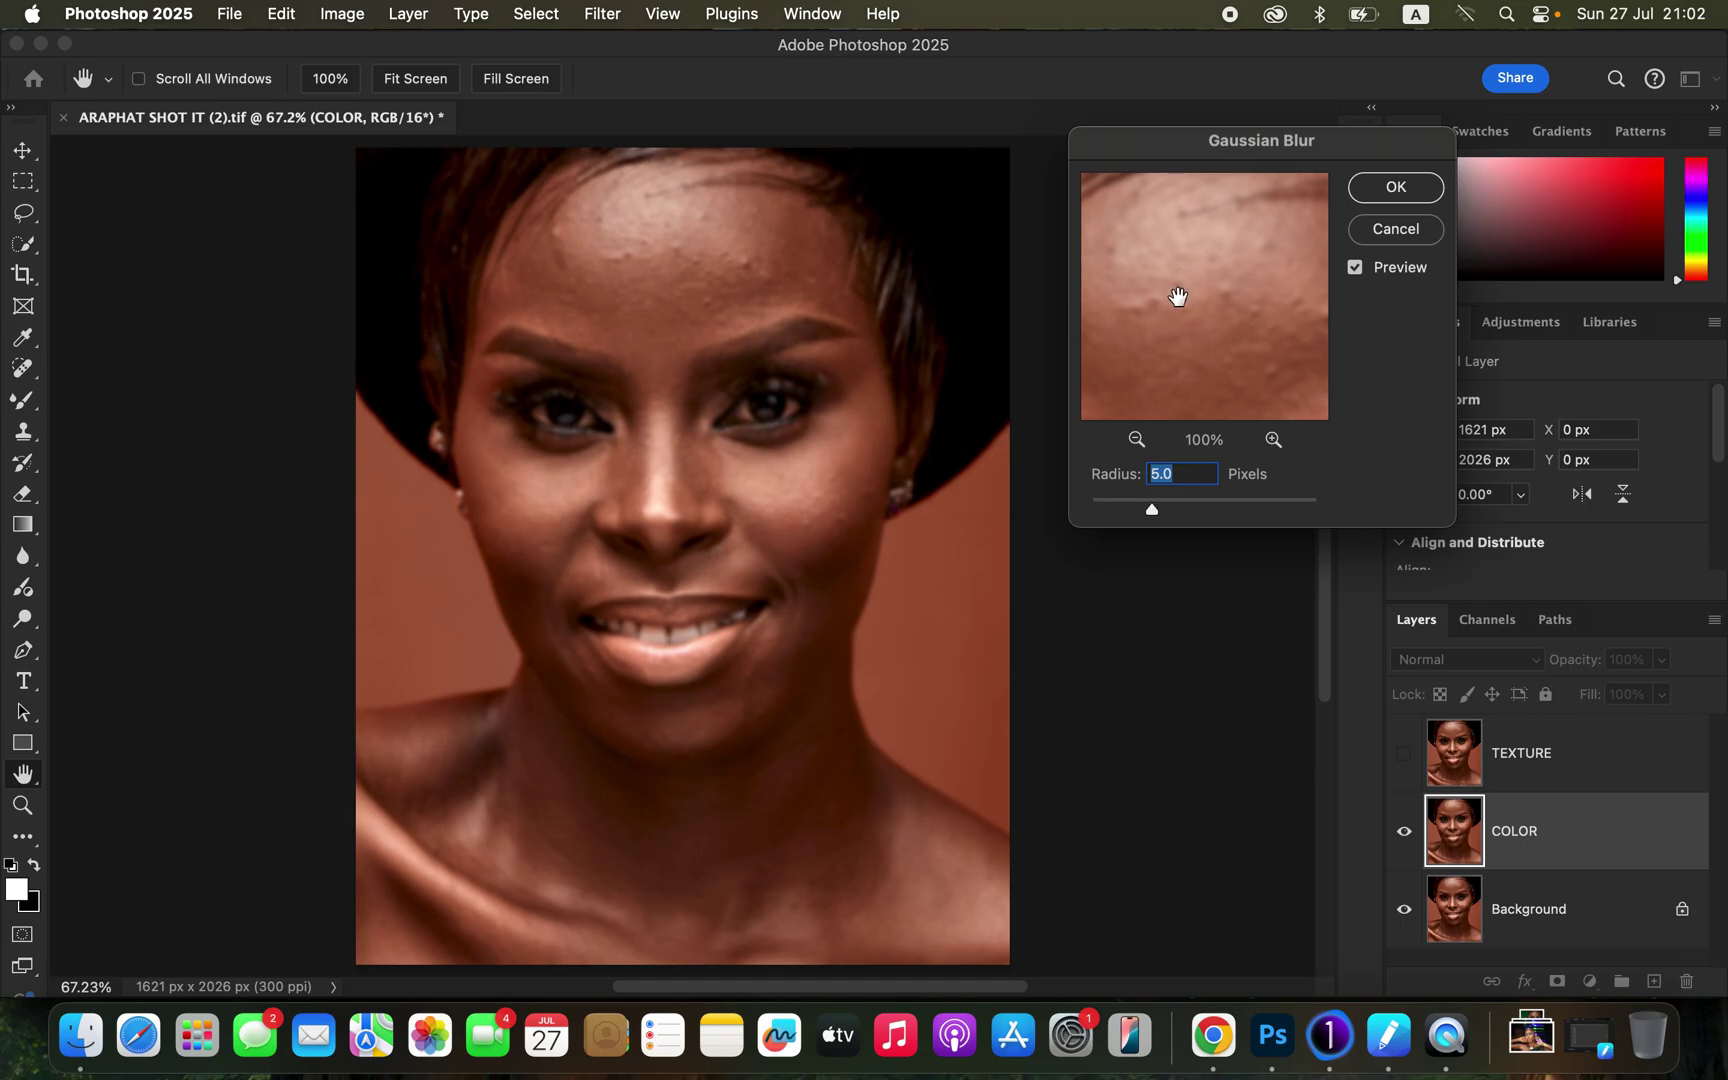
pyautogui.moveTo(1199, 374); pyautogui.dragTo(1175, 275)
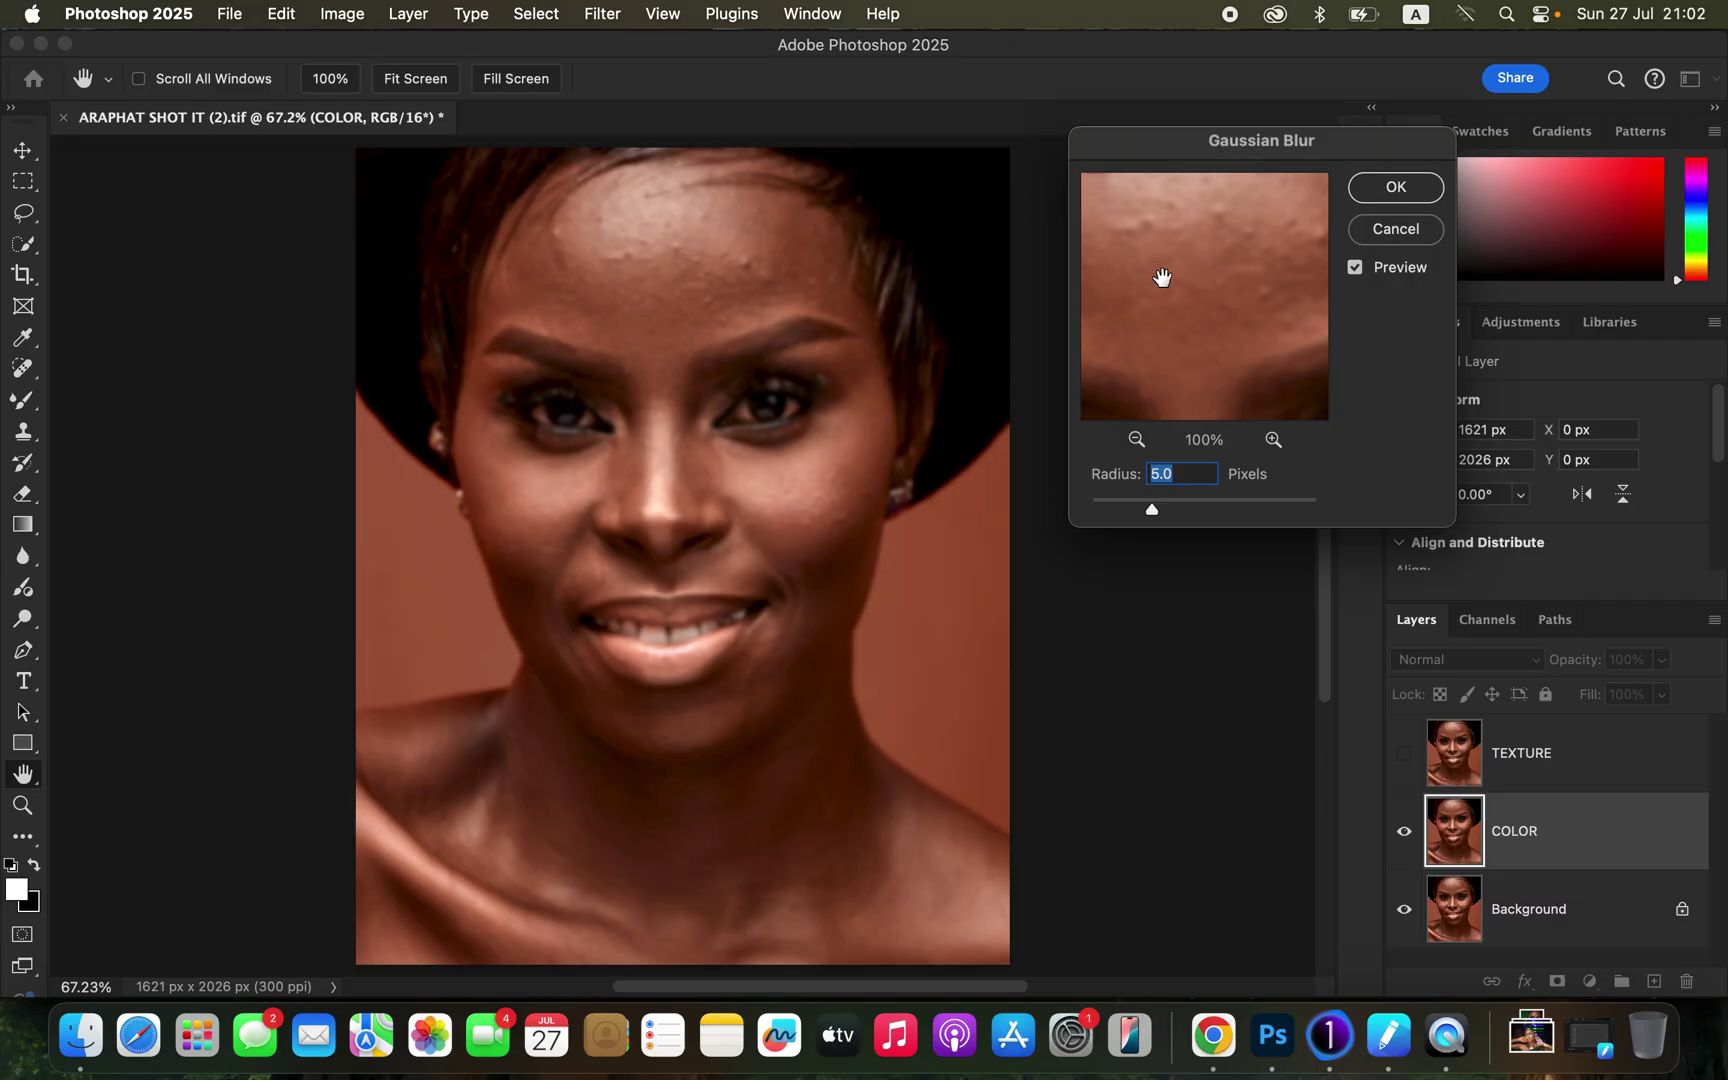
pyautogui.click(1397, 190)
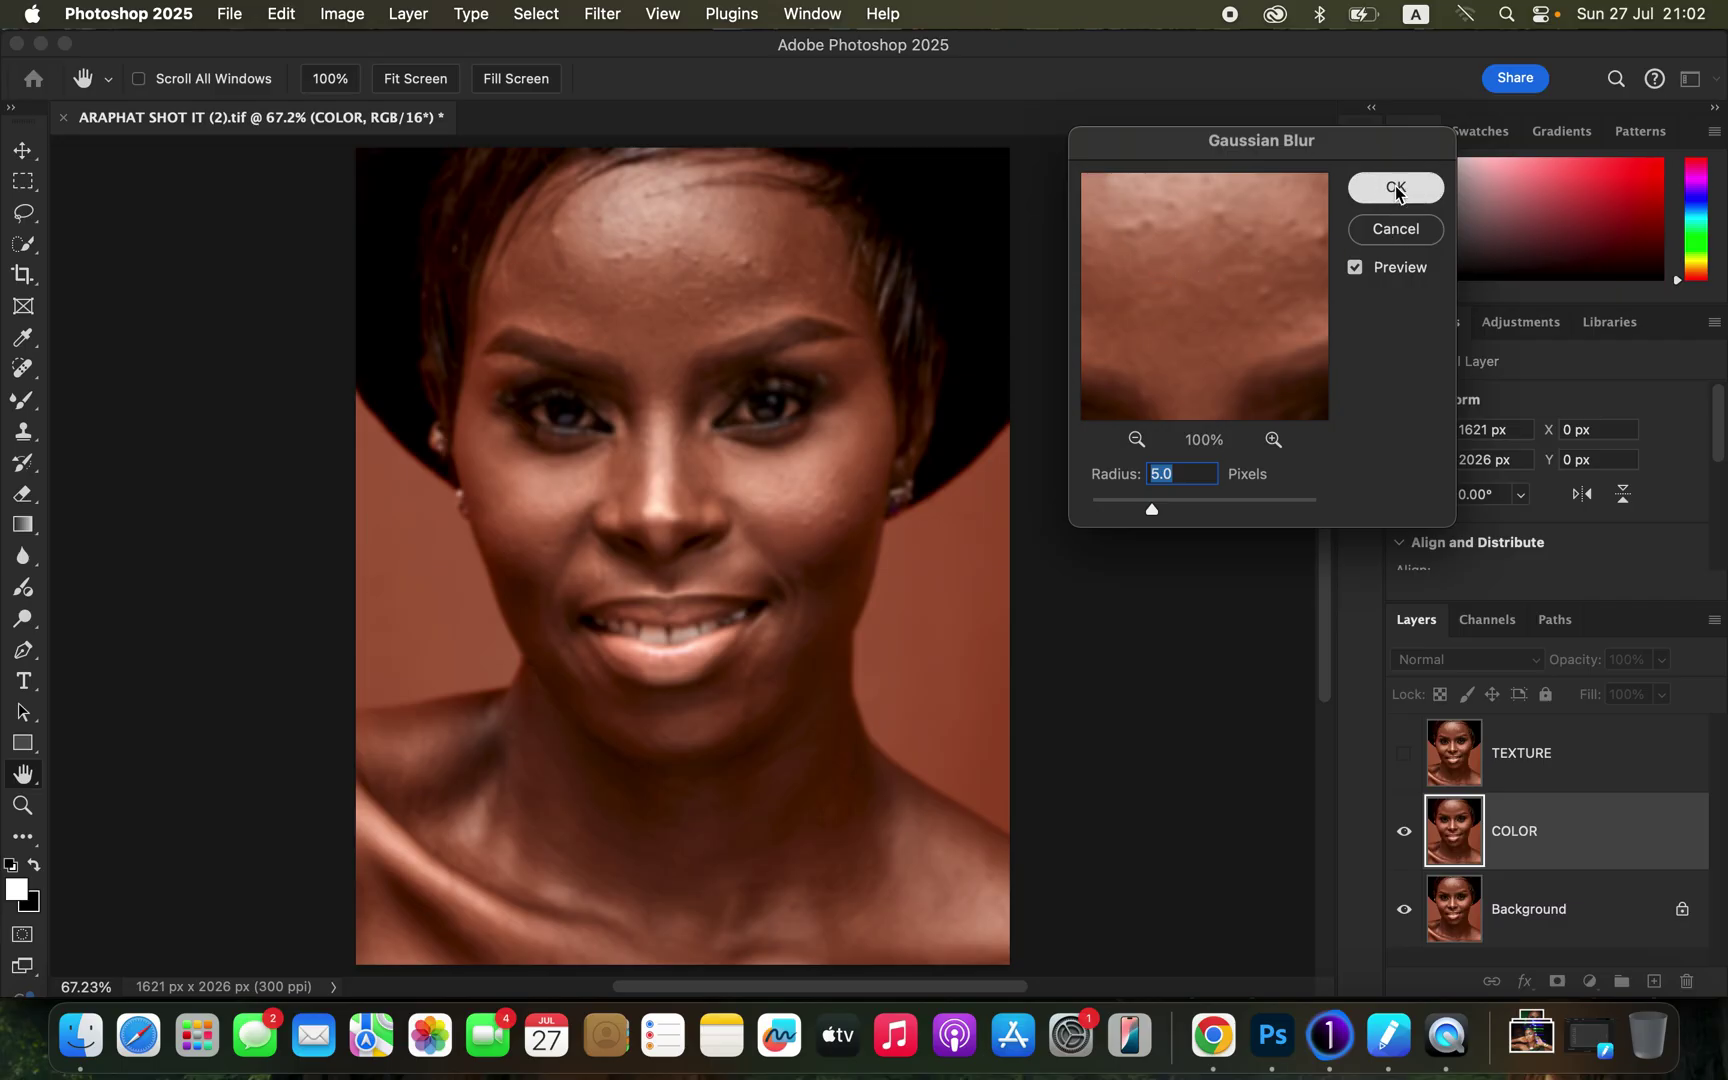
# - Show the TEXTURE layer and start Apply Image on it with COLOR as the source layer and the RGB channel
pyautogui.click(1566, 775)
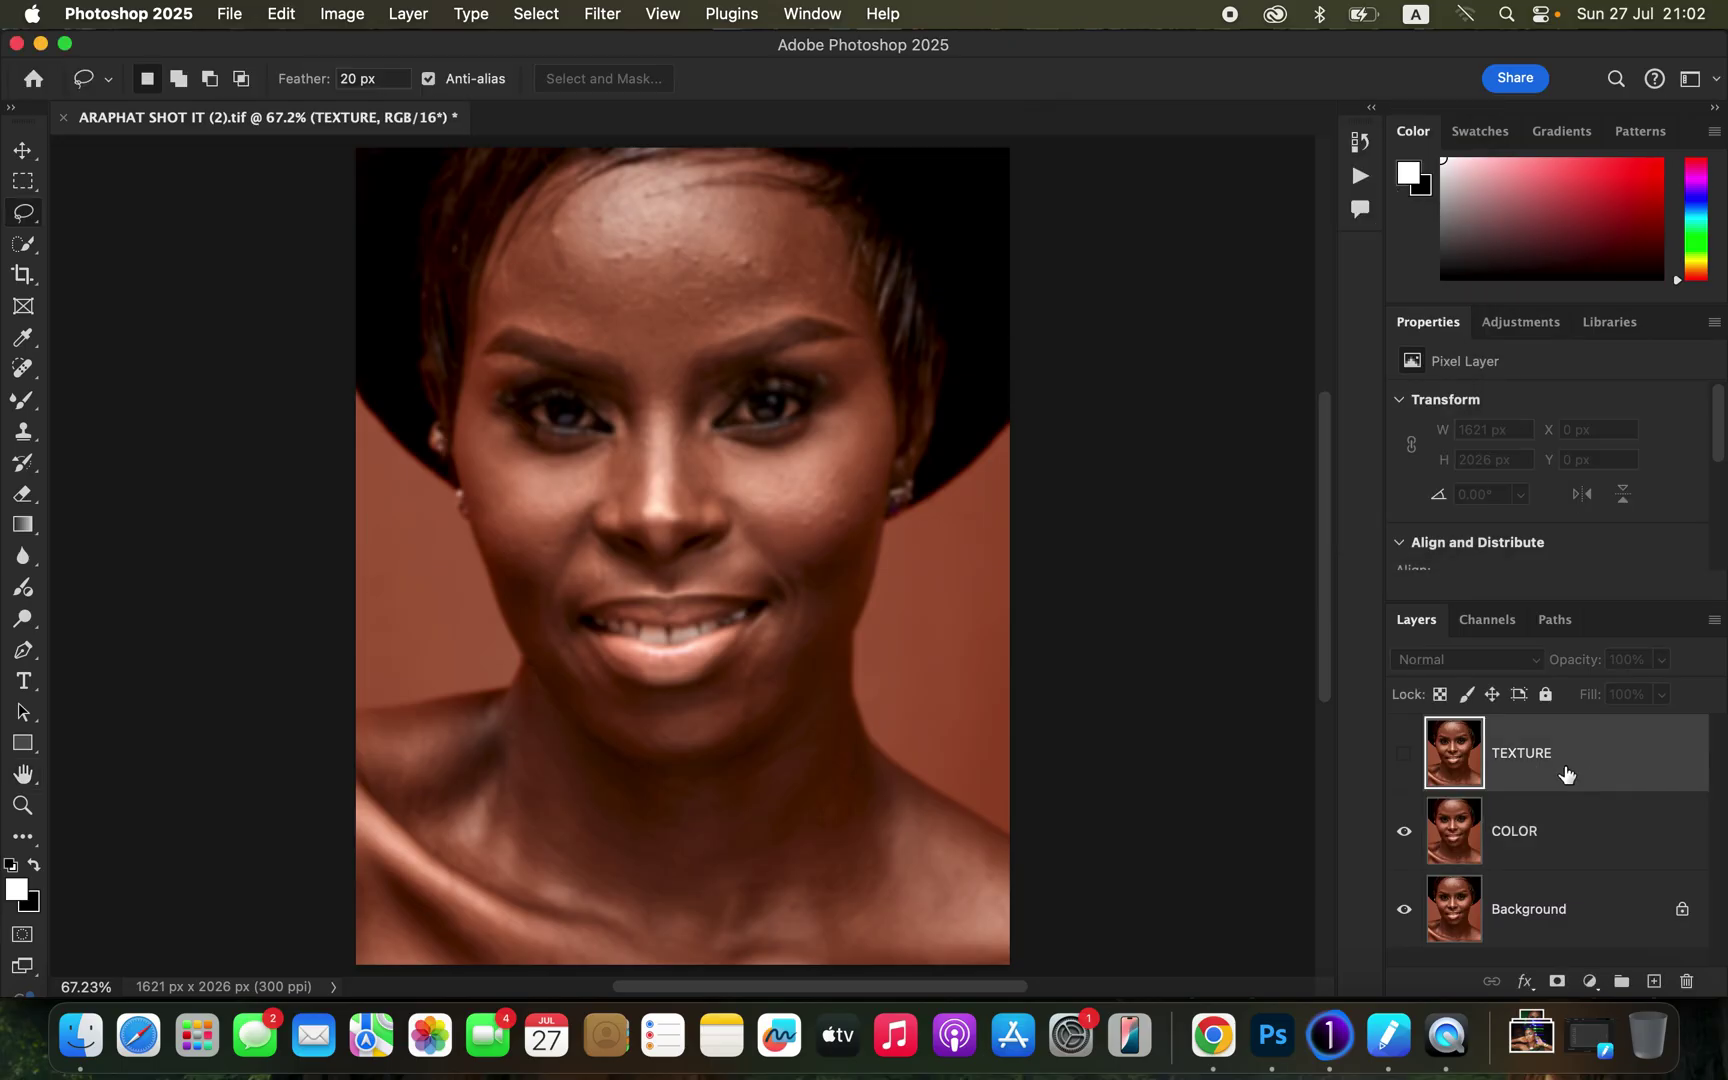
pyautogui.click(1404, 755)
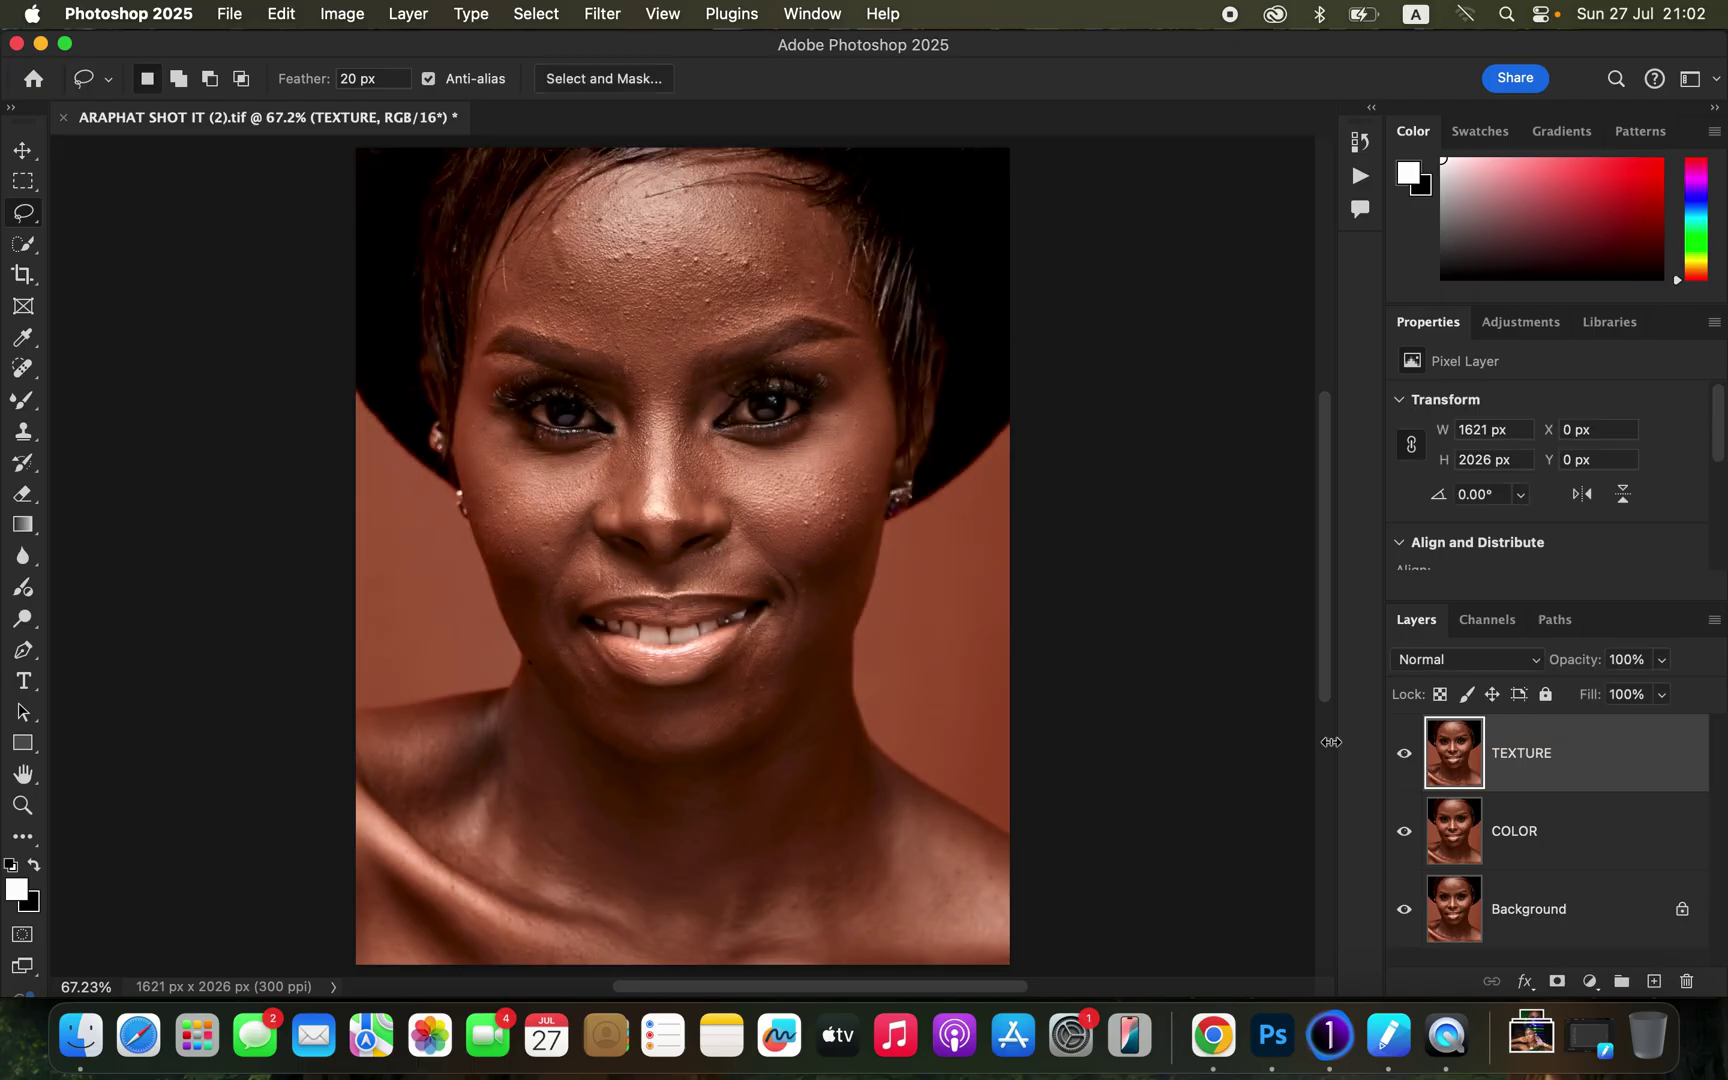
pyautogui.click(341, 14)
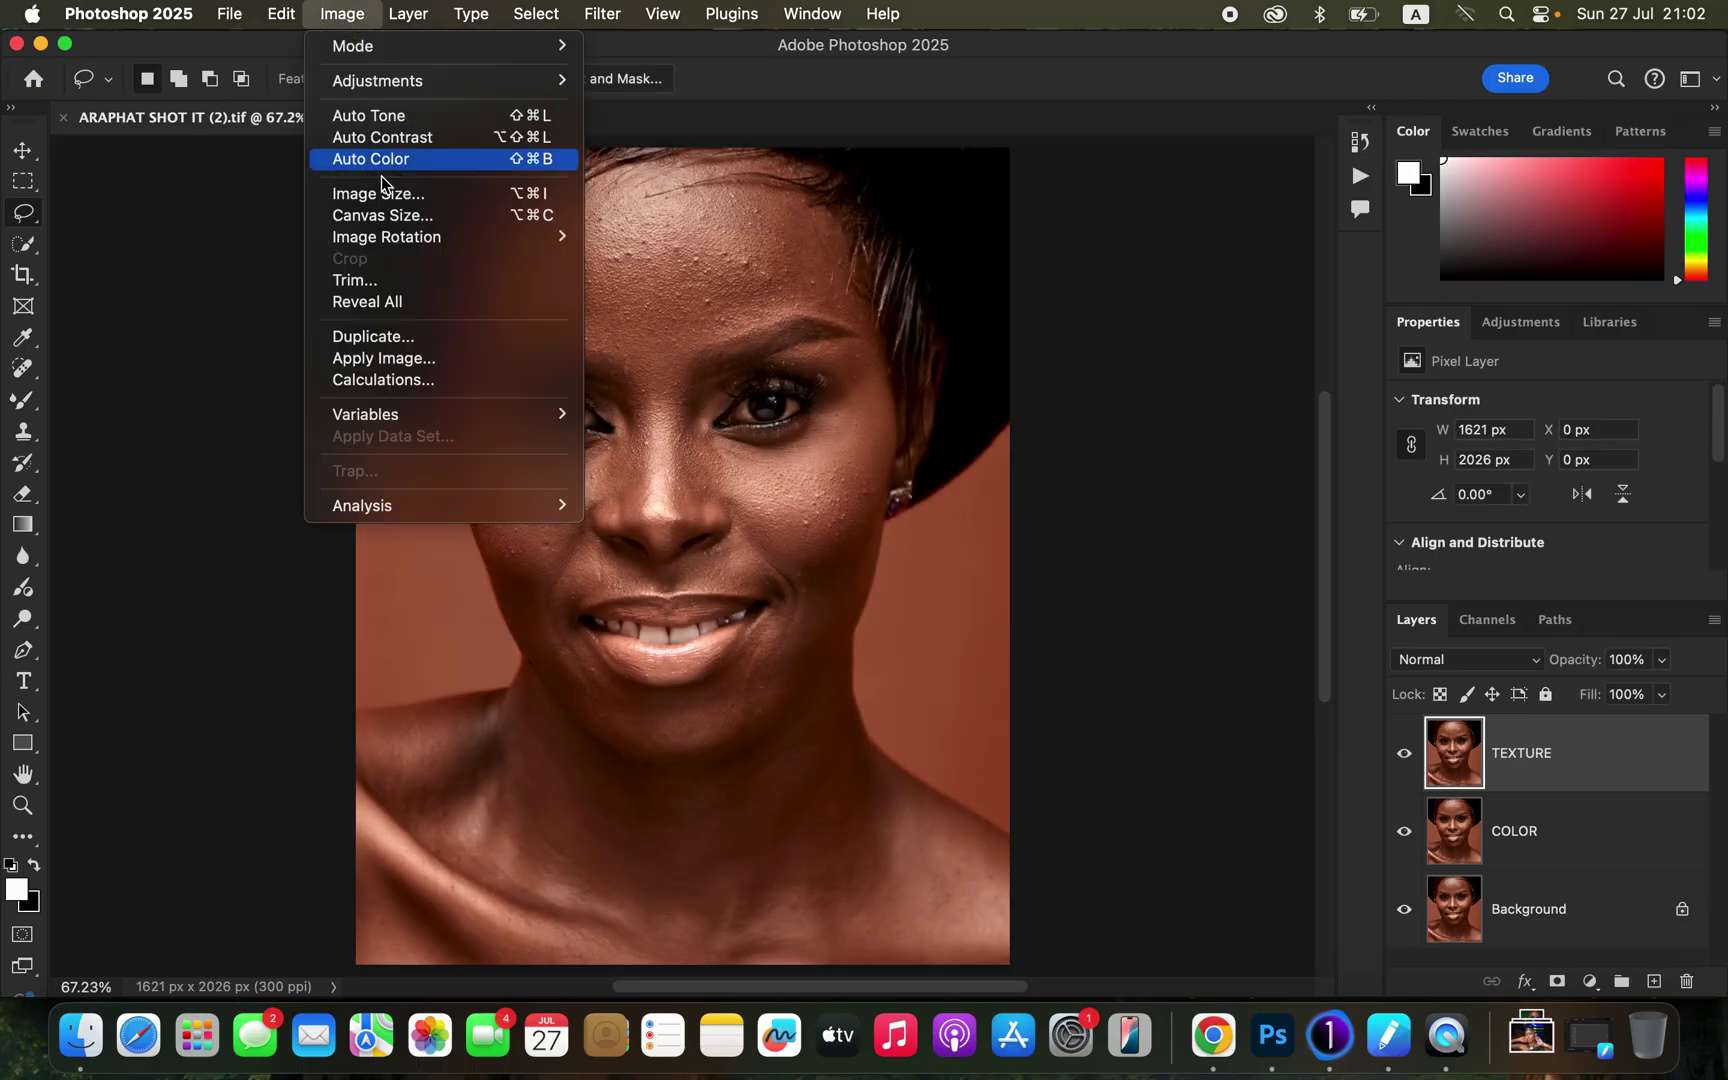
pyautogui.click(390, 359)
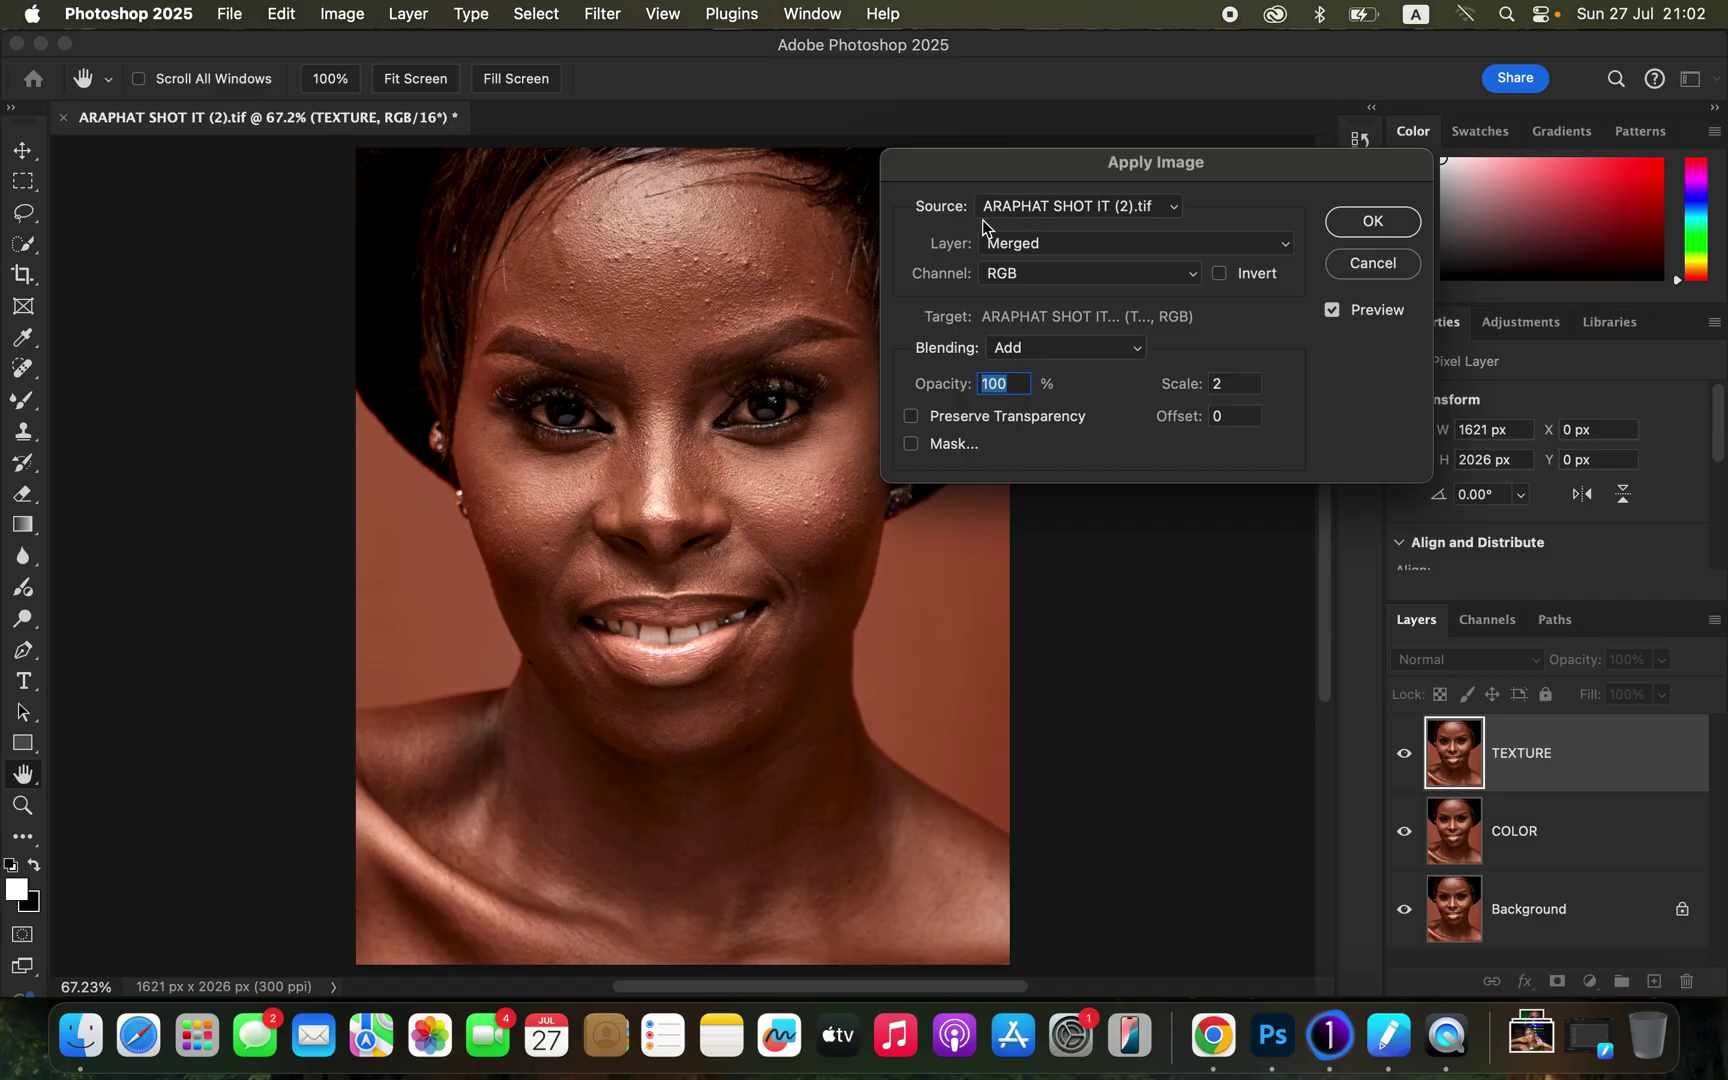
pyautogui.moveTo(1061, 170); pyautogui.dragTo(1064, 114)
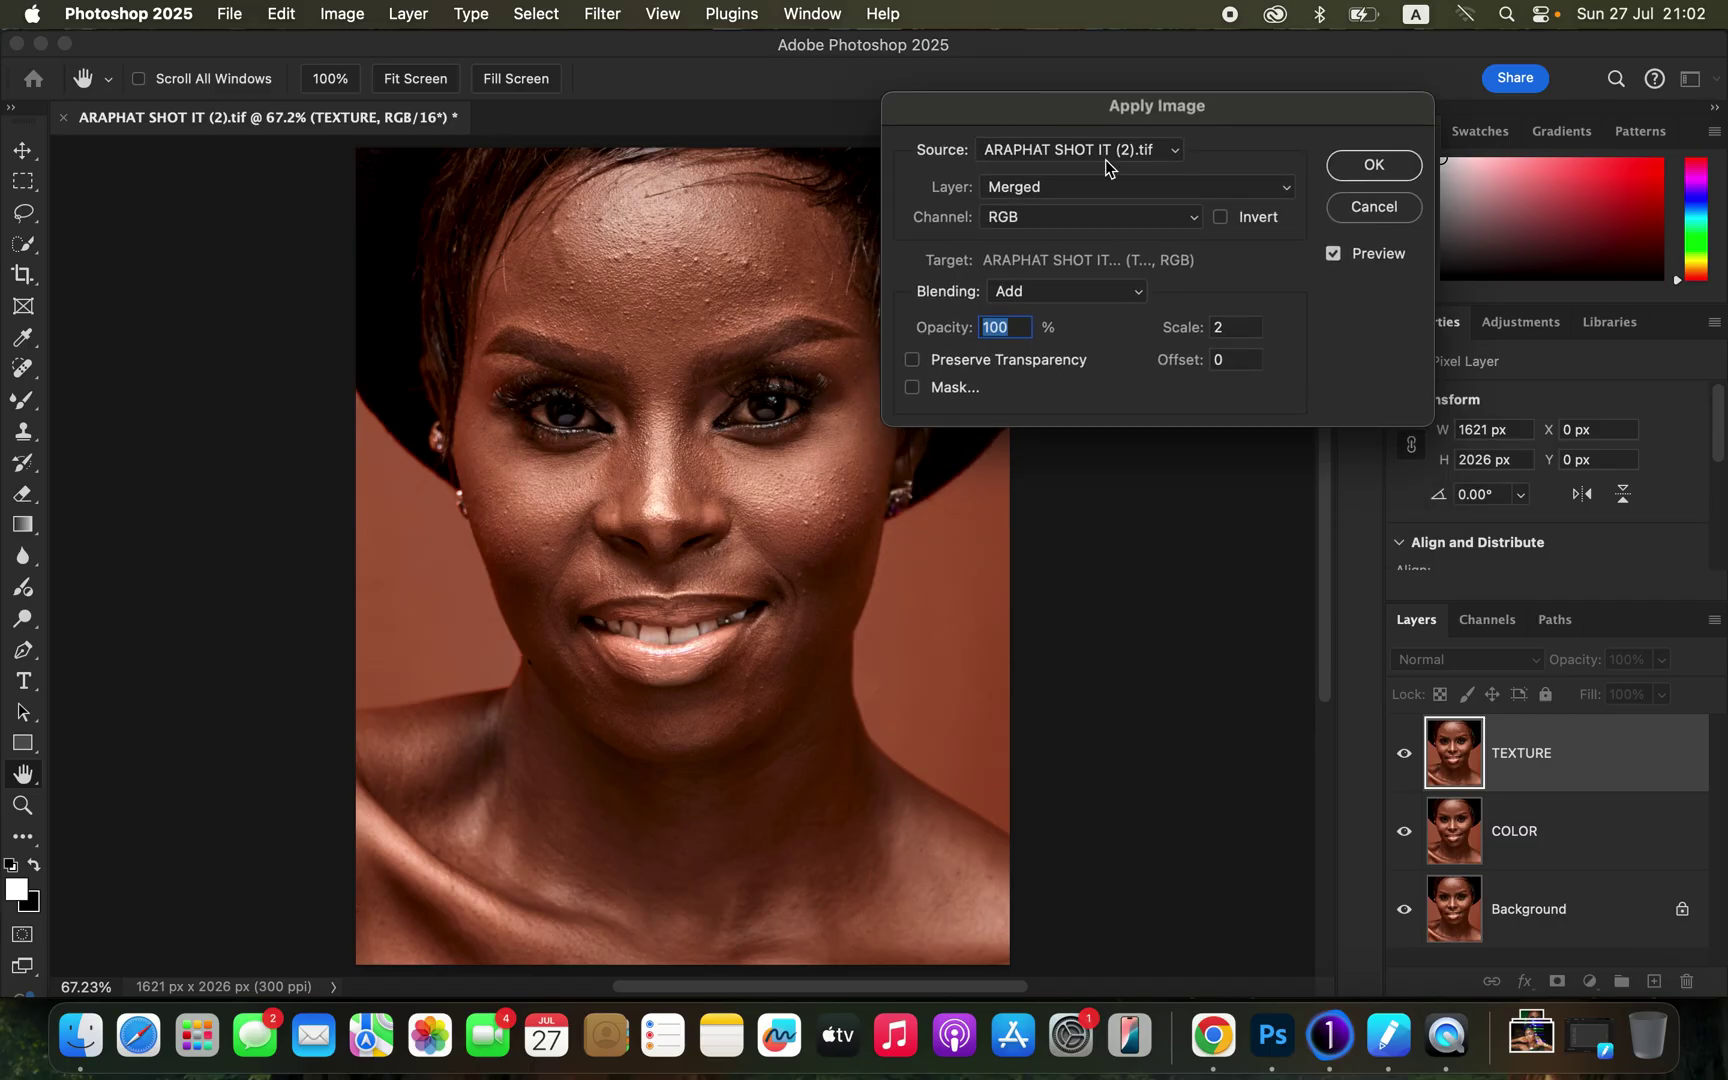
pyautogui.click(1050, 190)
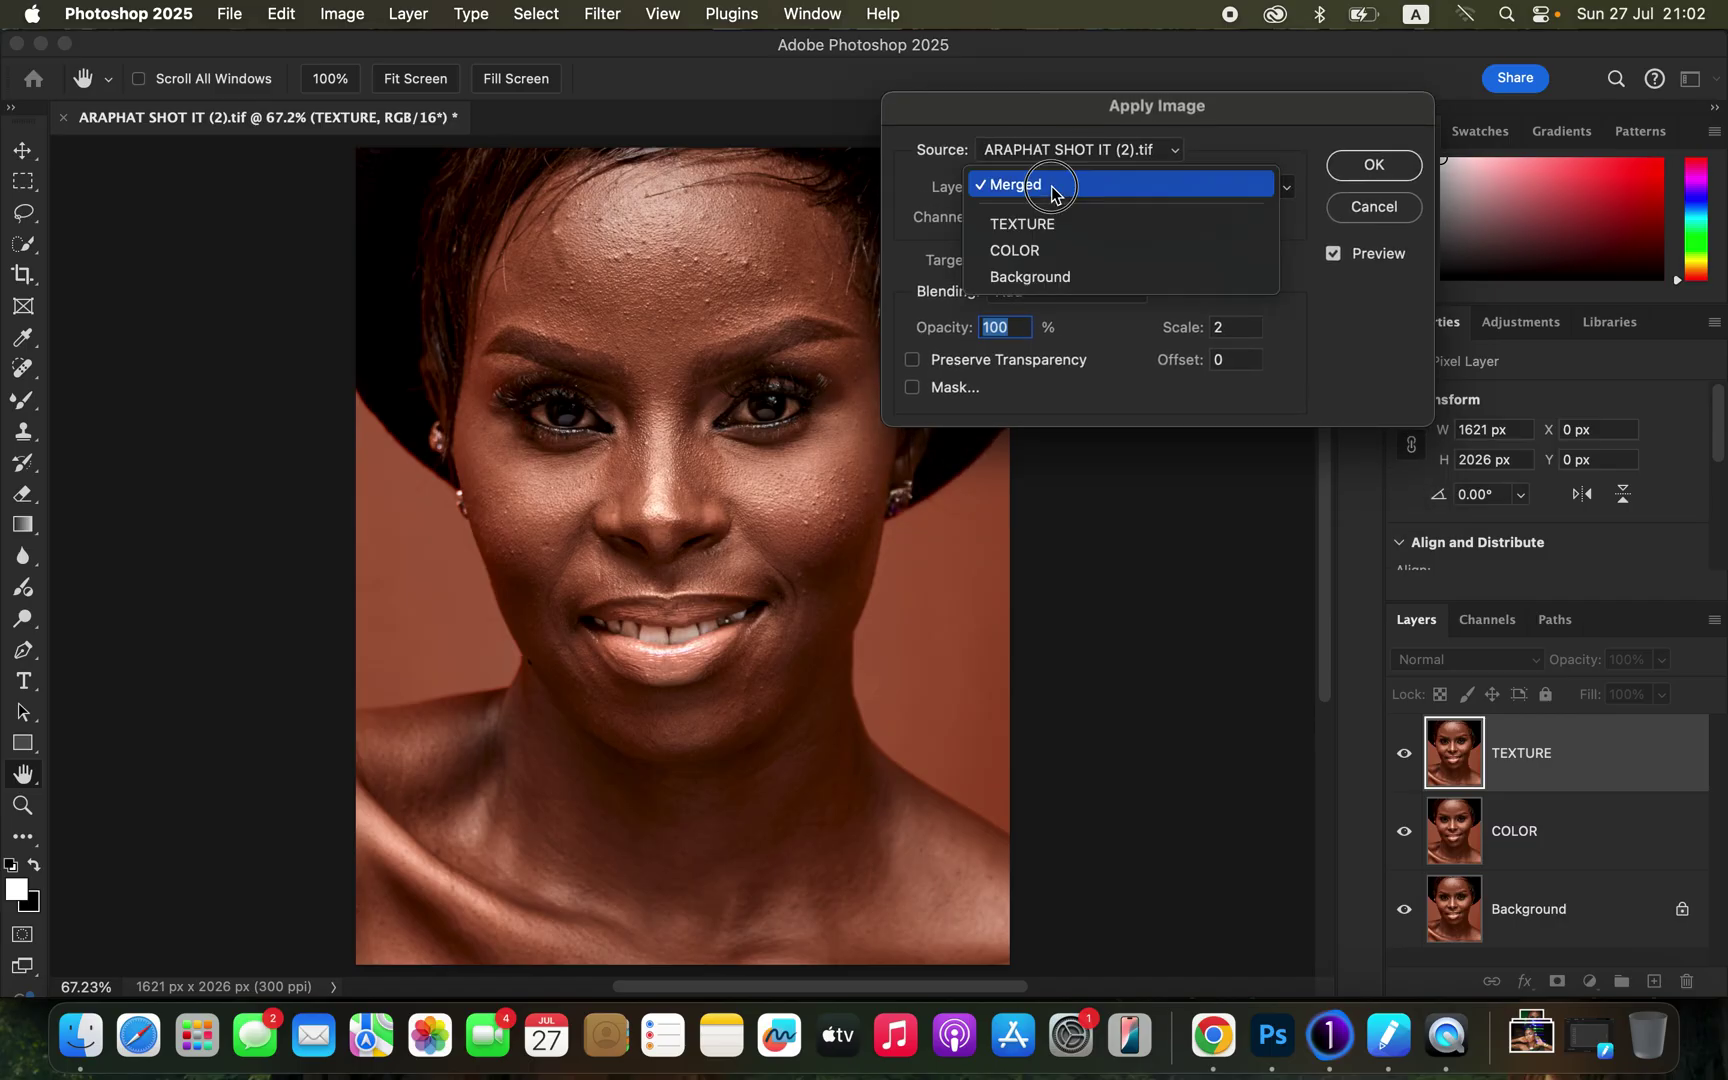
pyautogui.click(1042, 251)
pyautogui.click(1043, 224)
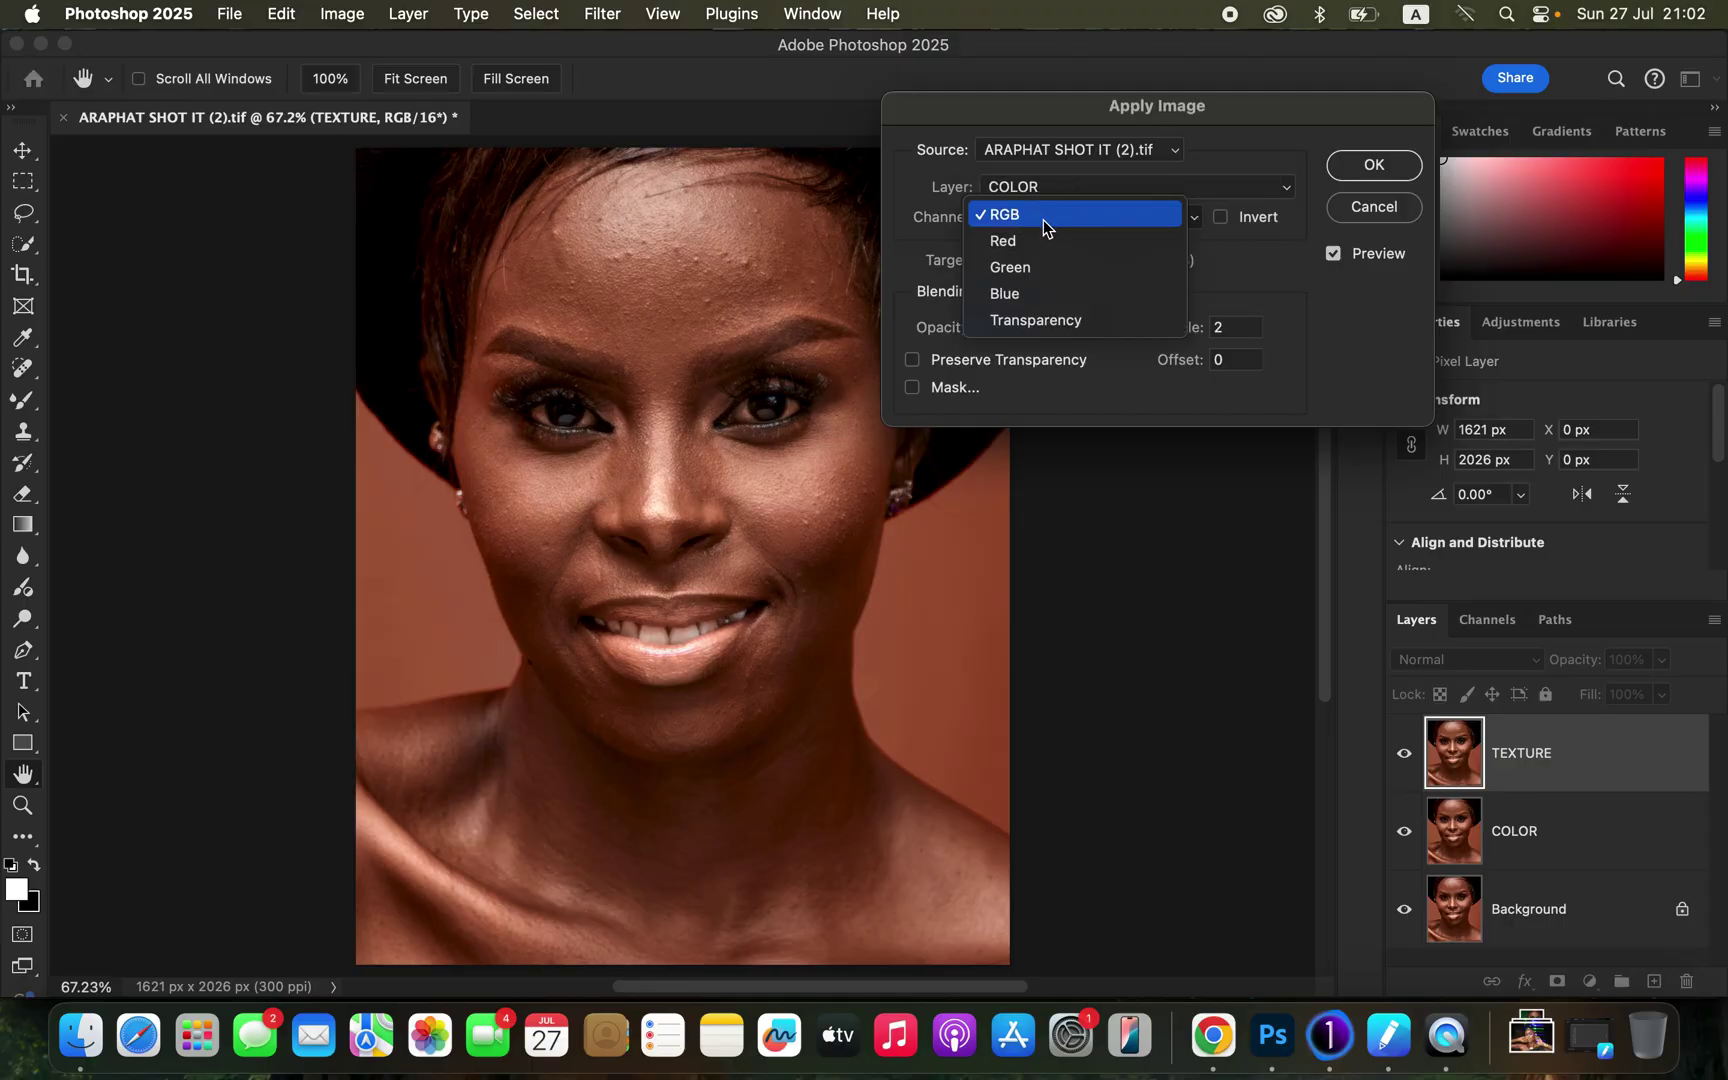
pyautogui.click(1047, 218)
pyautogui.click(1058, 295)
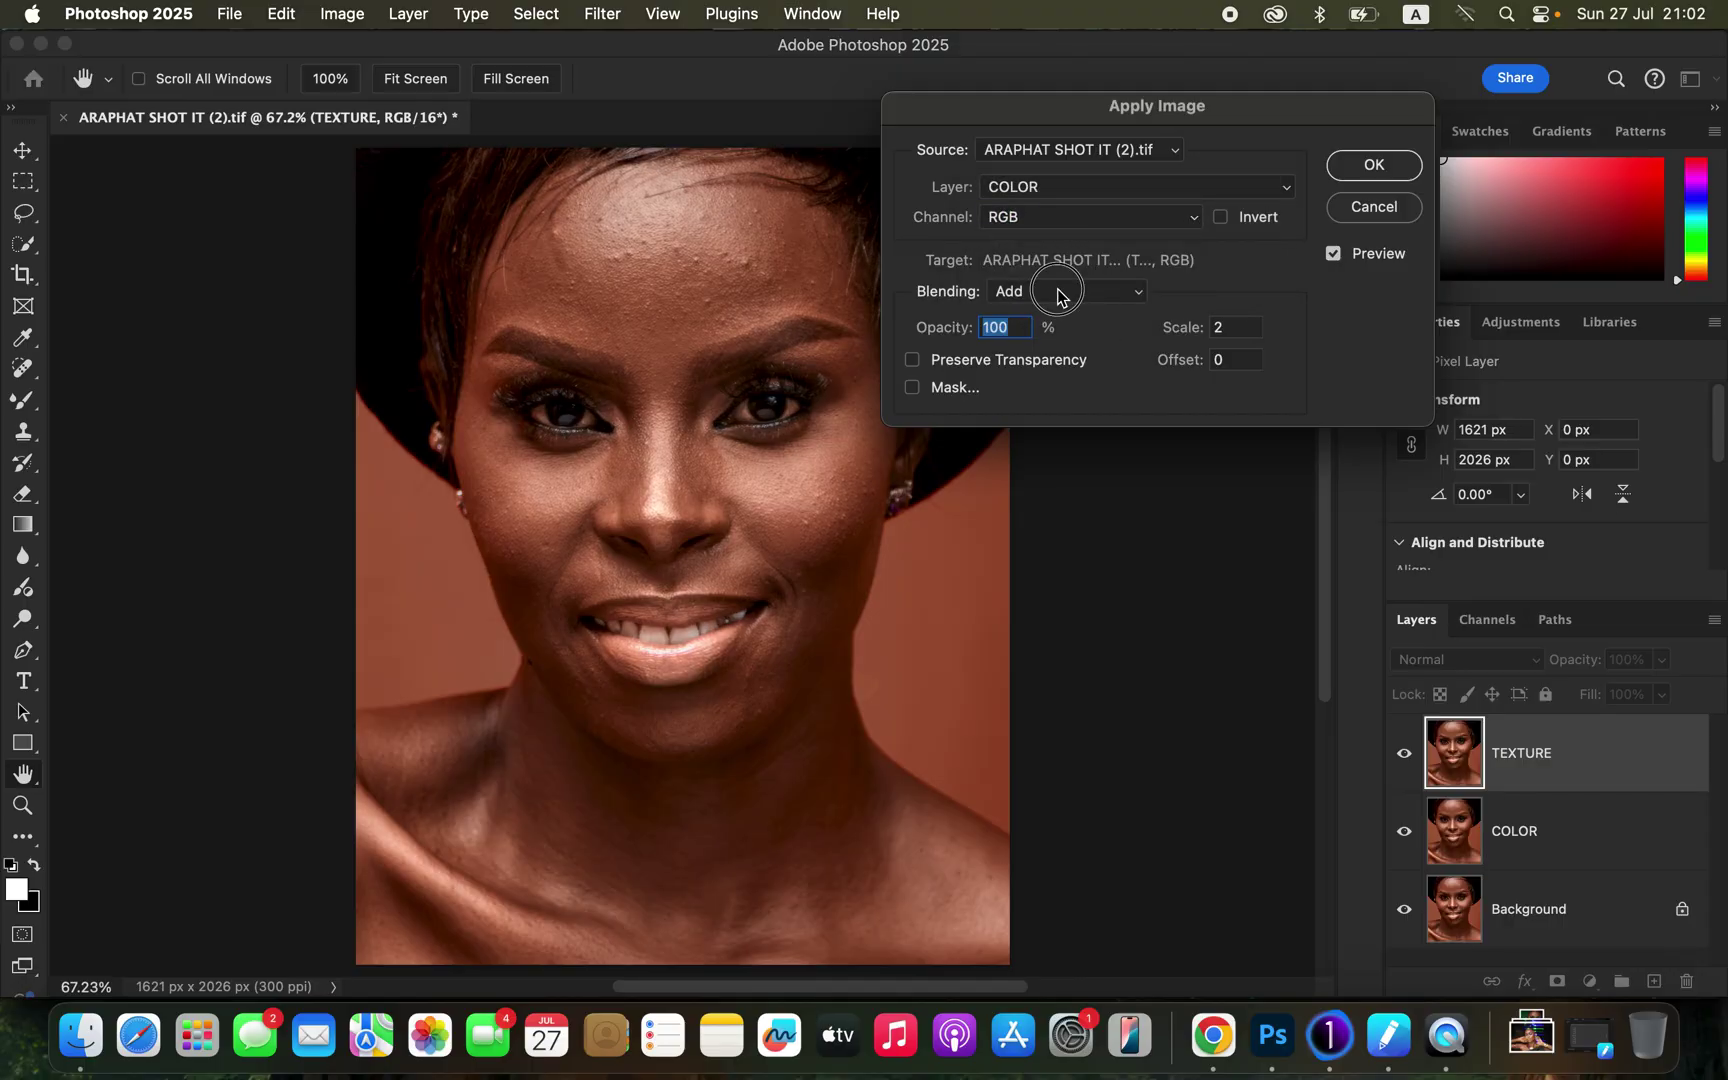
pyautogui.click(1052, 292)
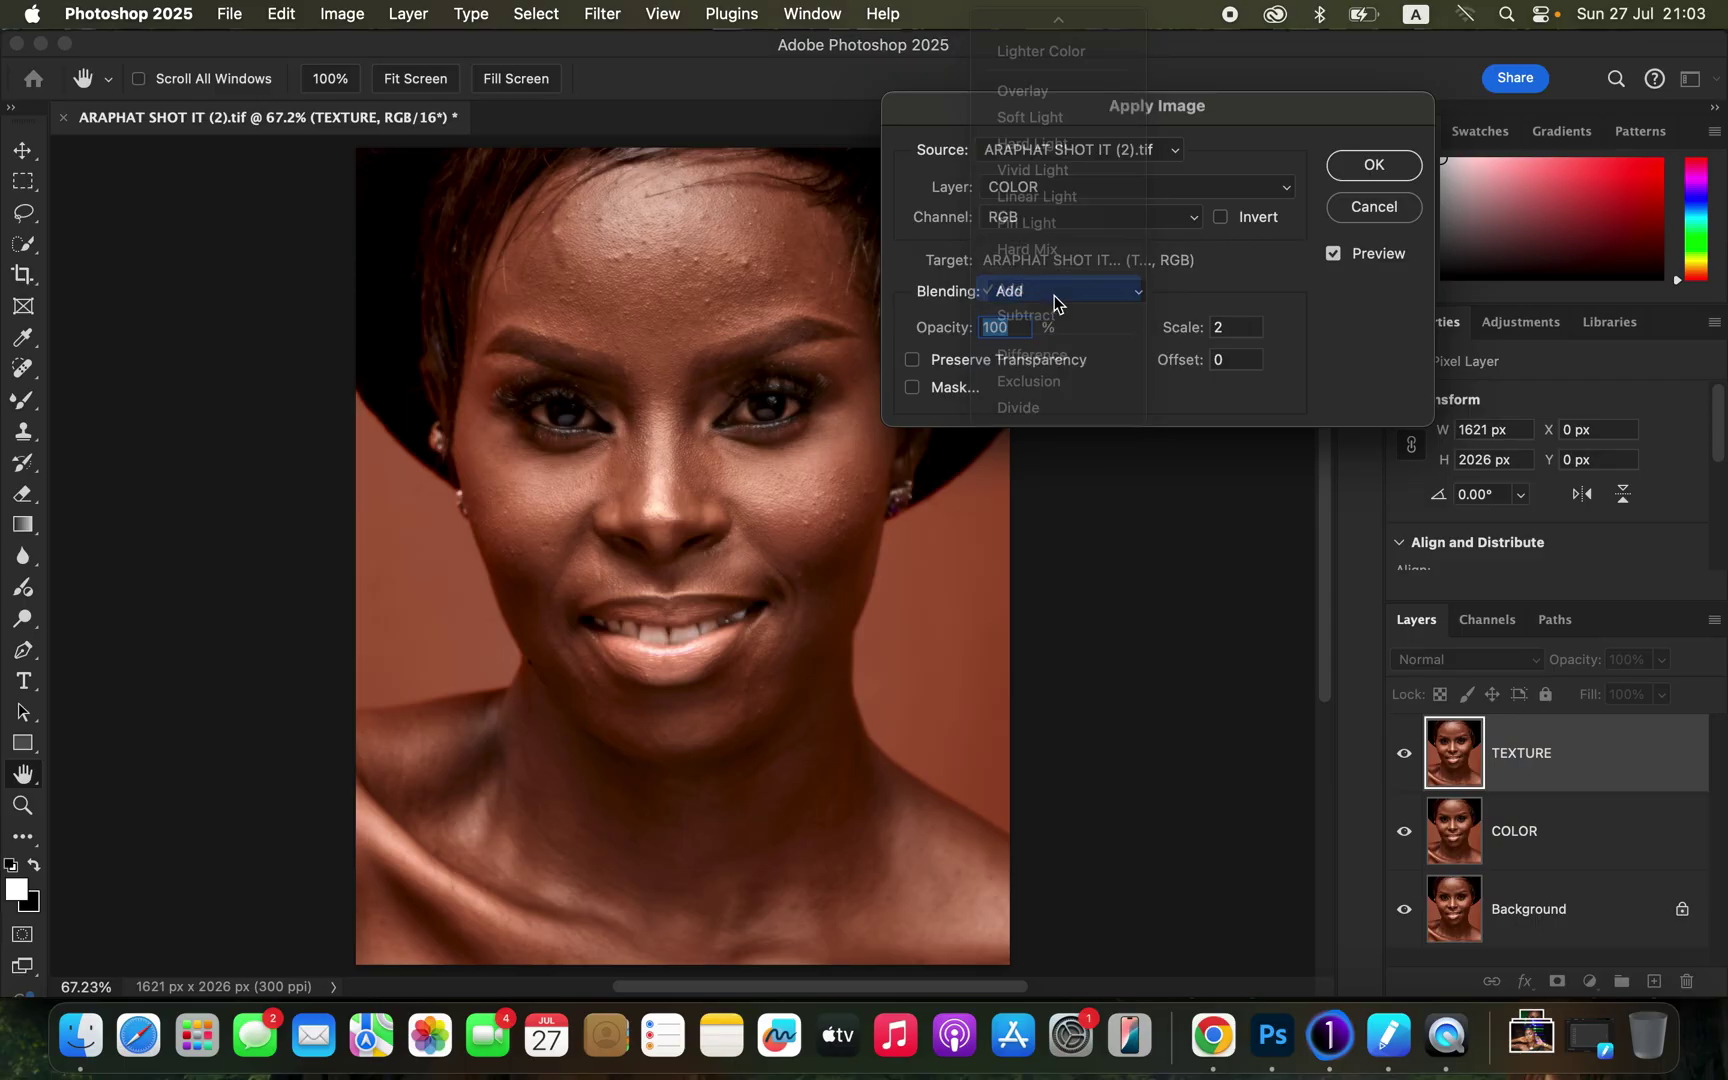
# - Try Apply Image with and without Invert, and with Subtract blending at scale 2 and offset 128
pyautogui.click(1222, 218)
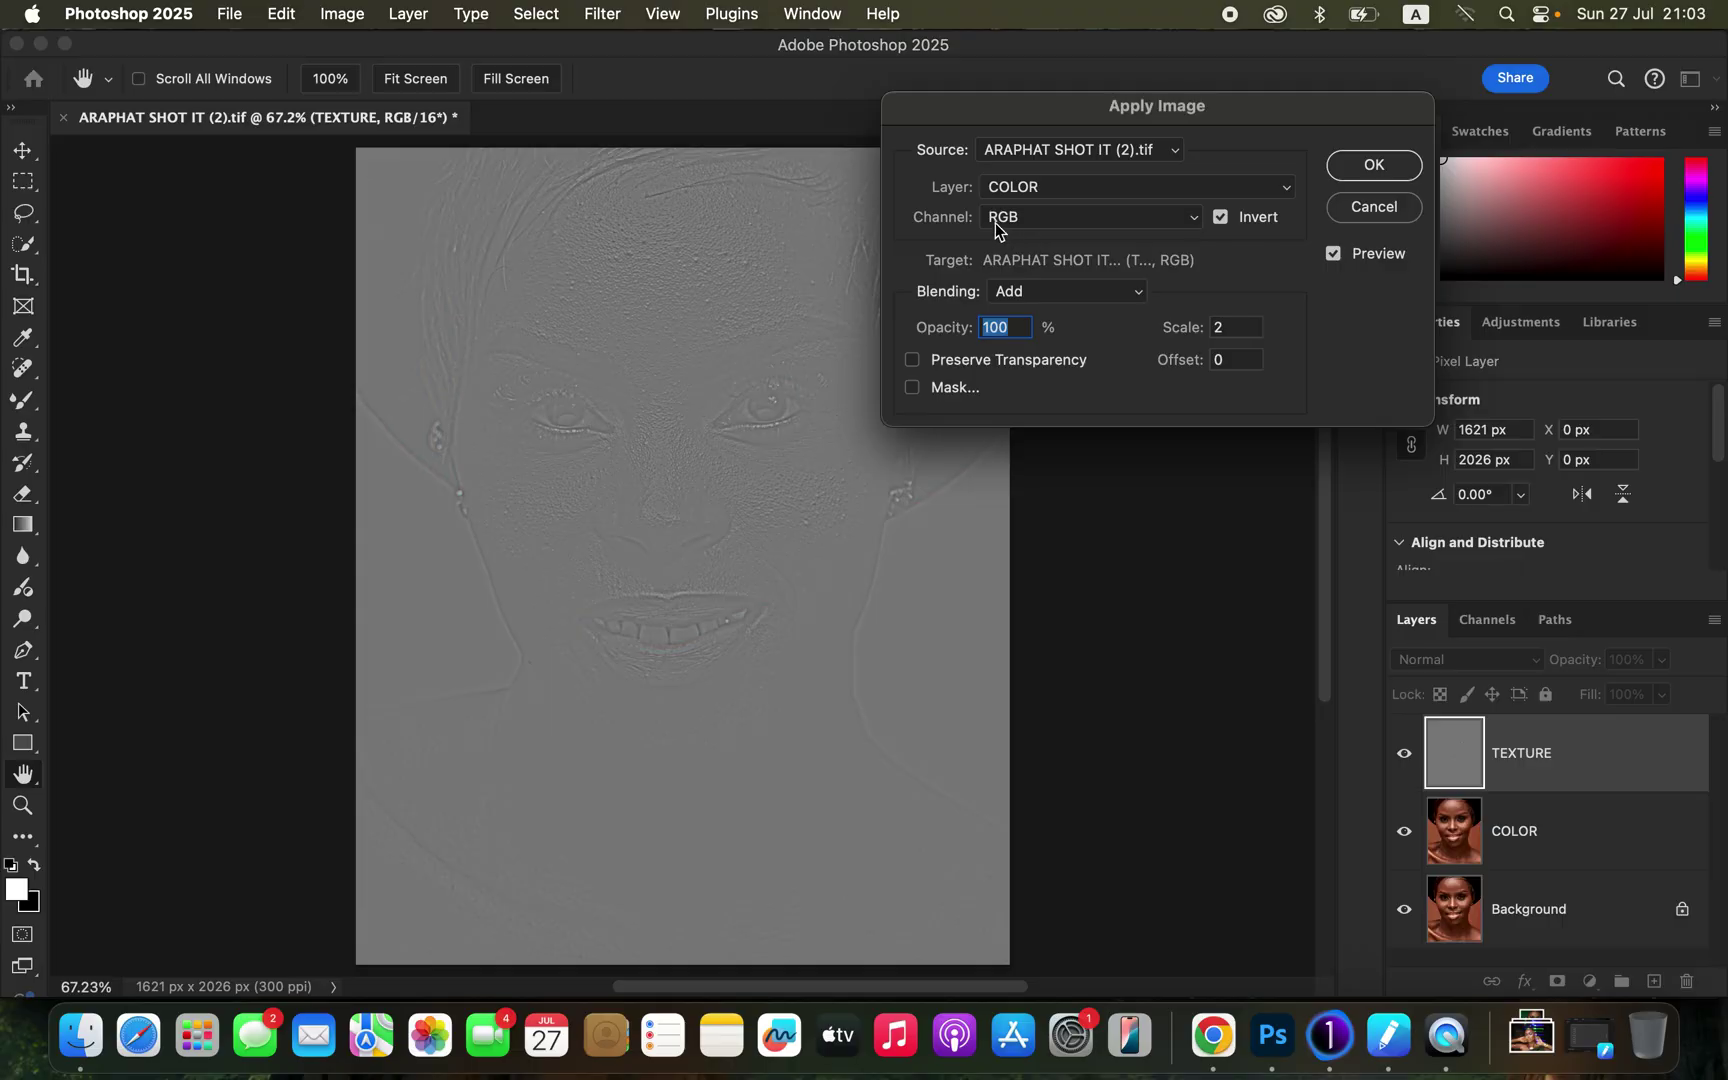
pyautogui.click(1221, 218)
pyautogui.click(1092, 298)
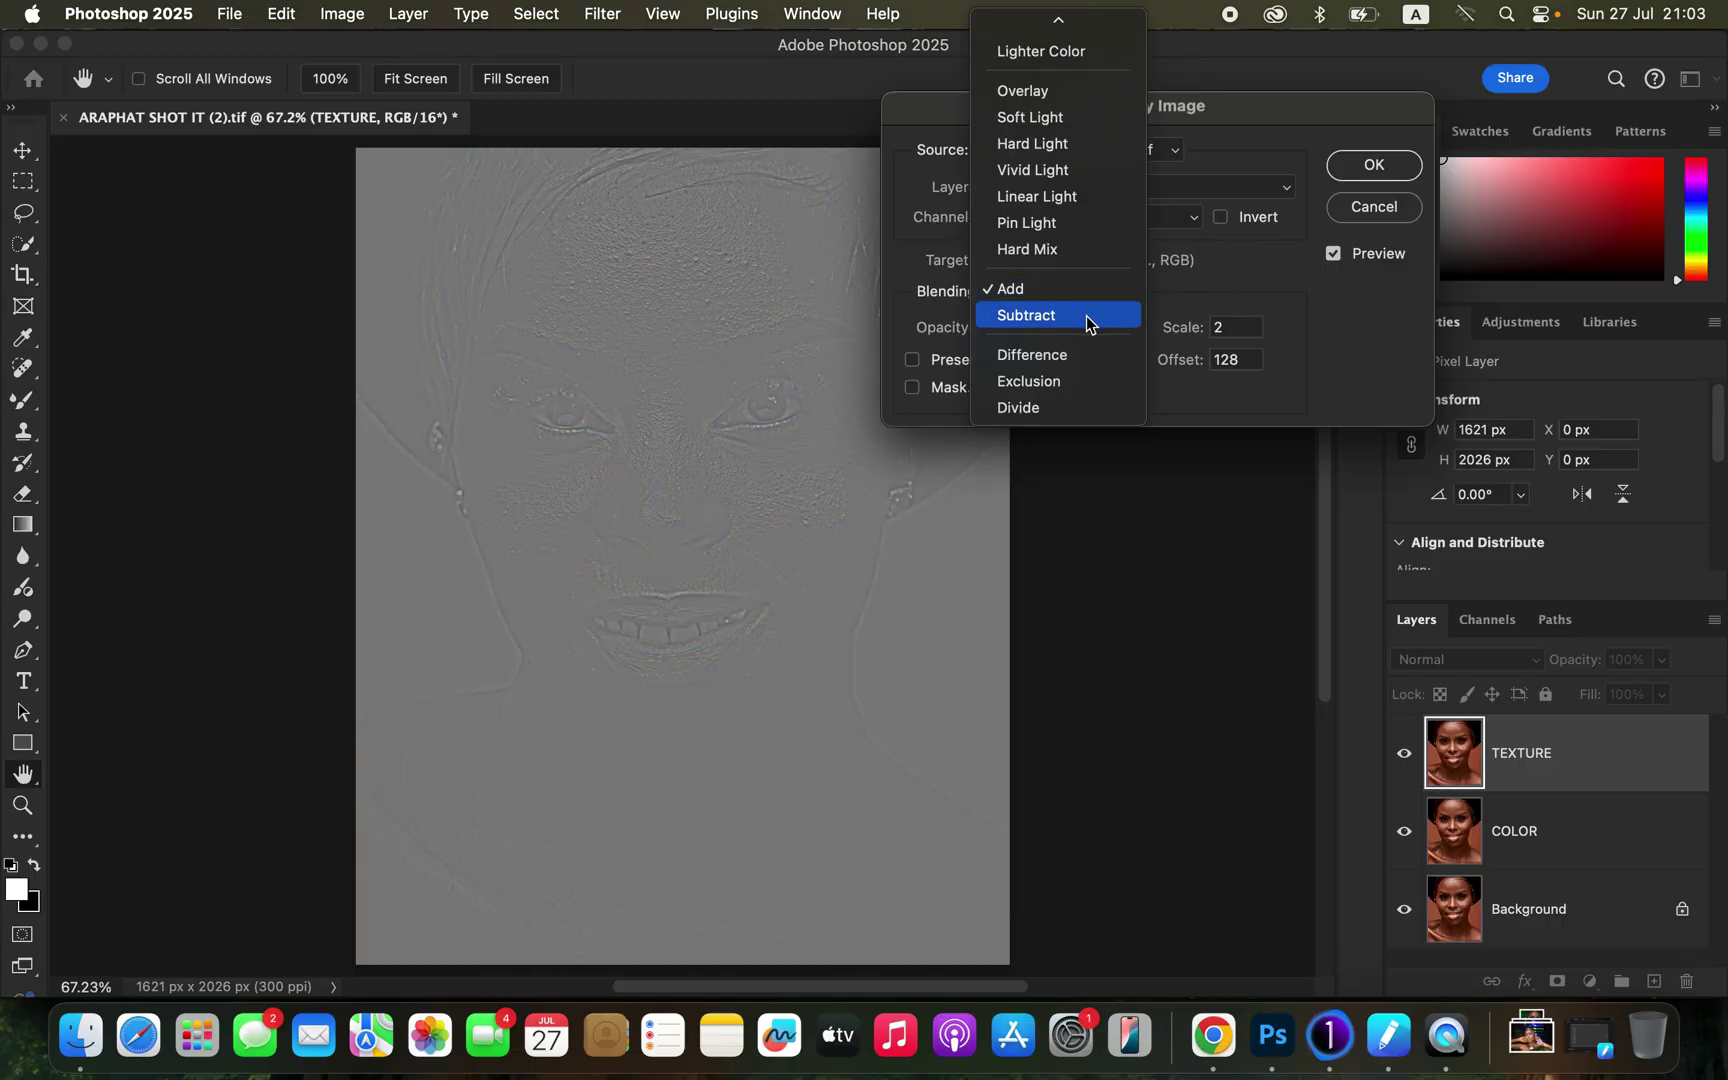
pyautogui.click(1091, 317)
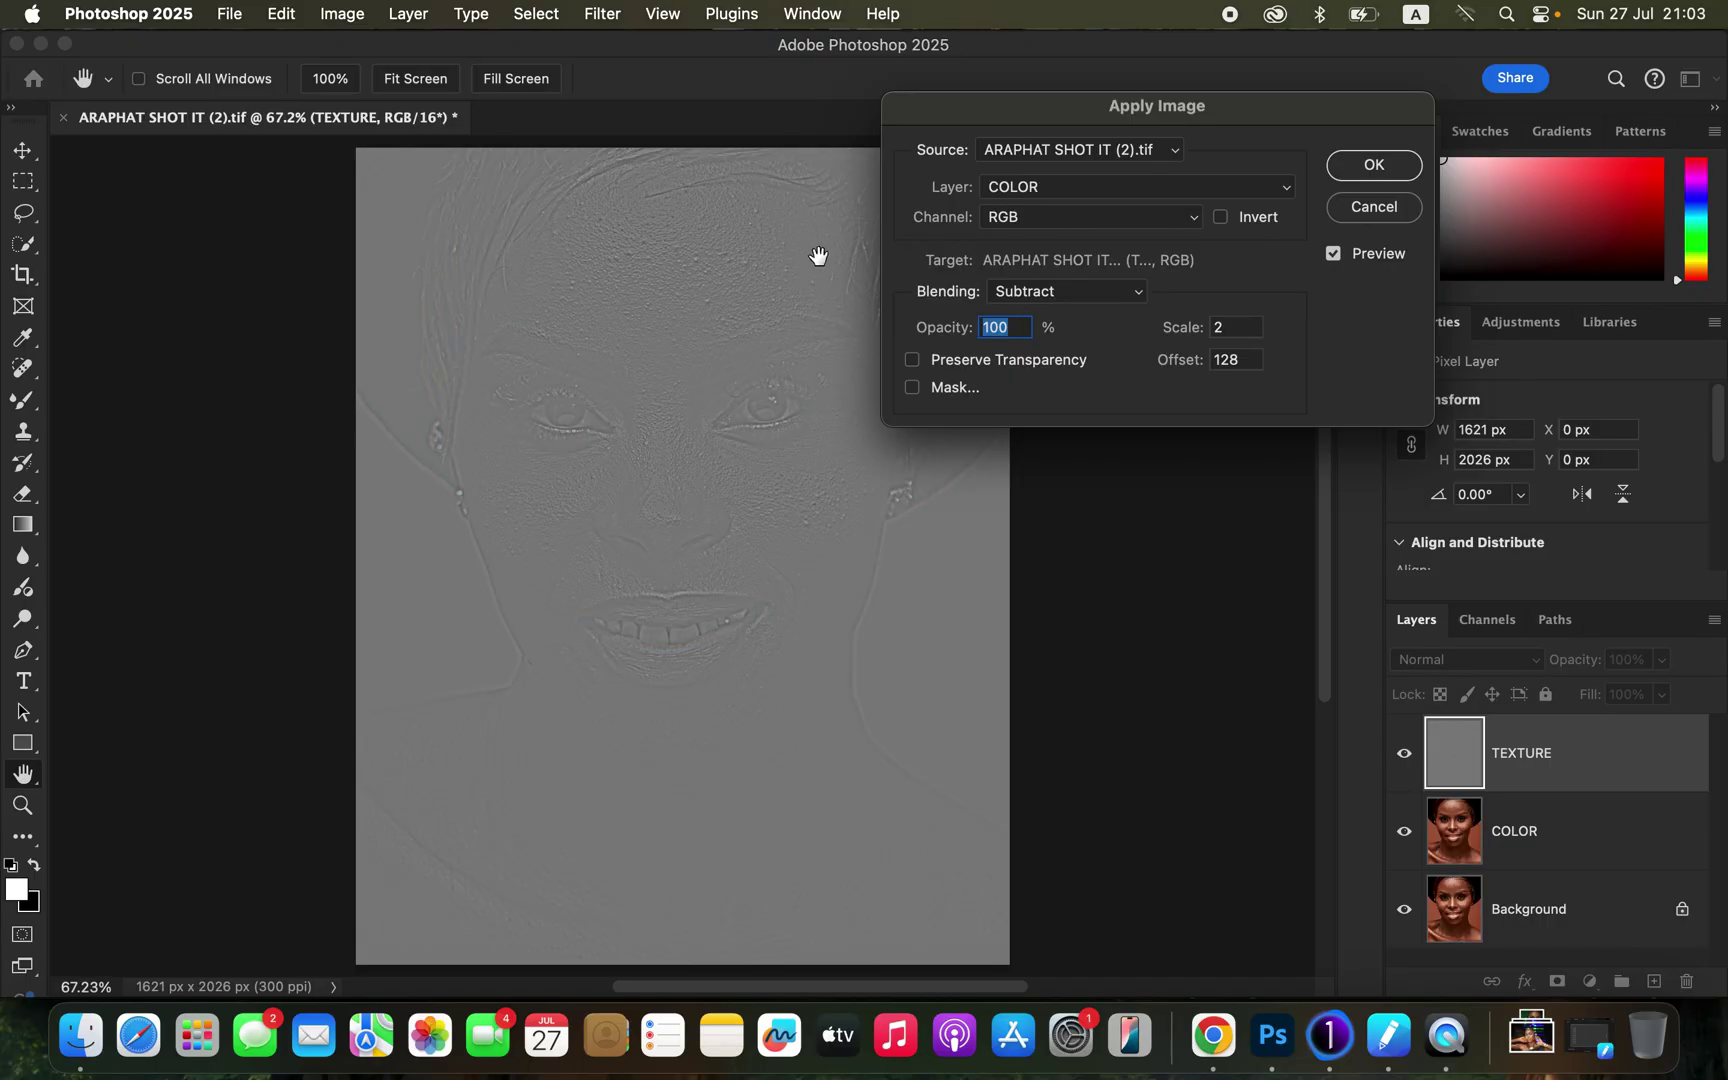
# - Apply the inverted COLOR layer to TEXTURE using Add blending, scale 2 and offset 0, and set TEXTURE's blend mode to Linear Light
pyautogui.click(1050, 292)
pyautogui.click(1040, 262)
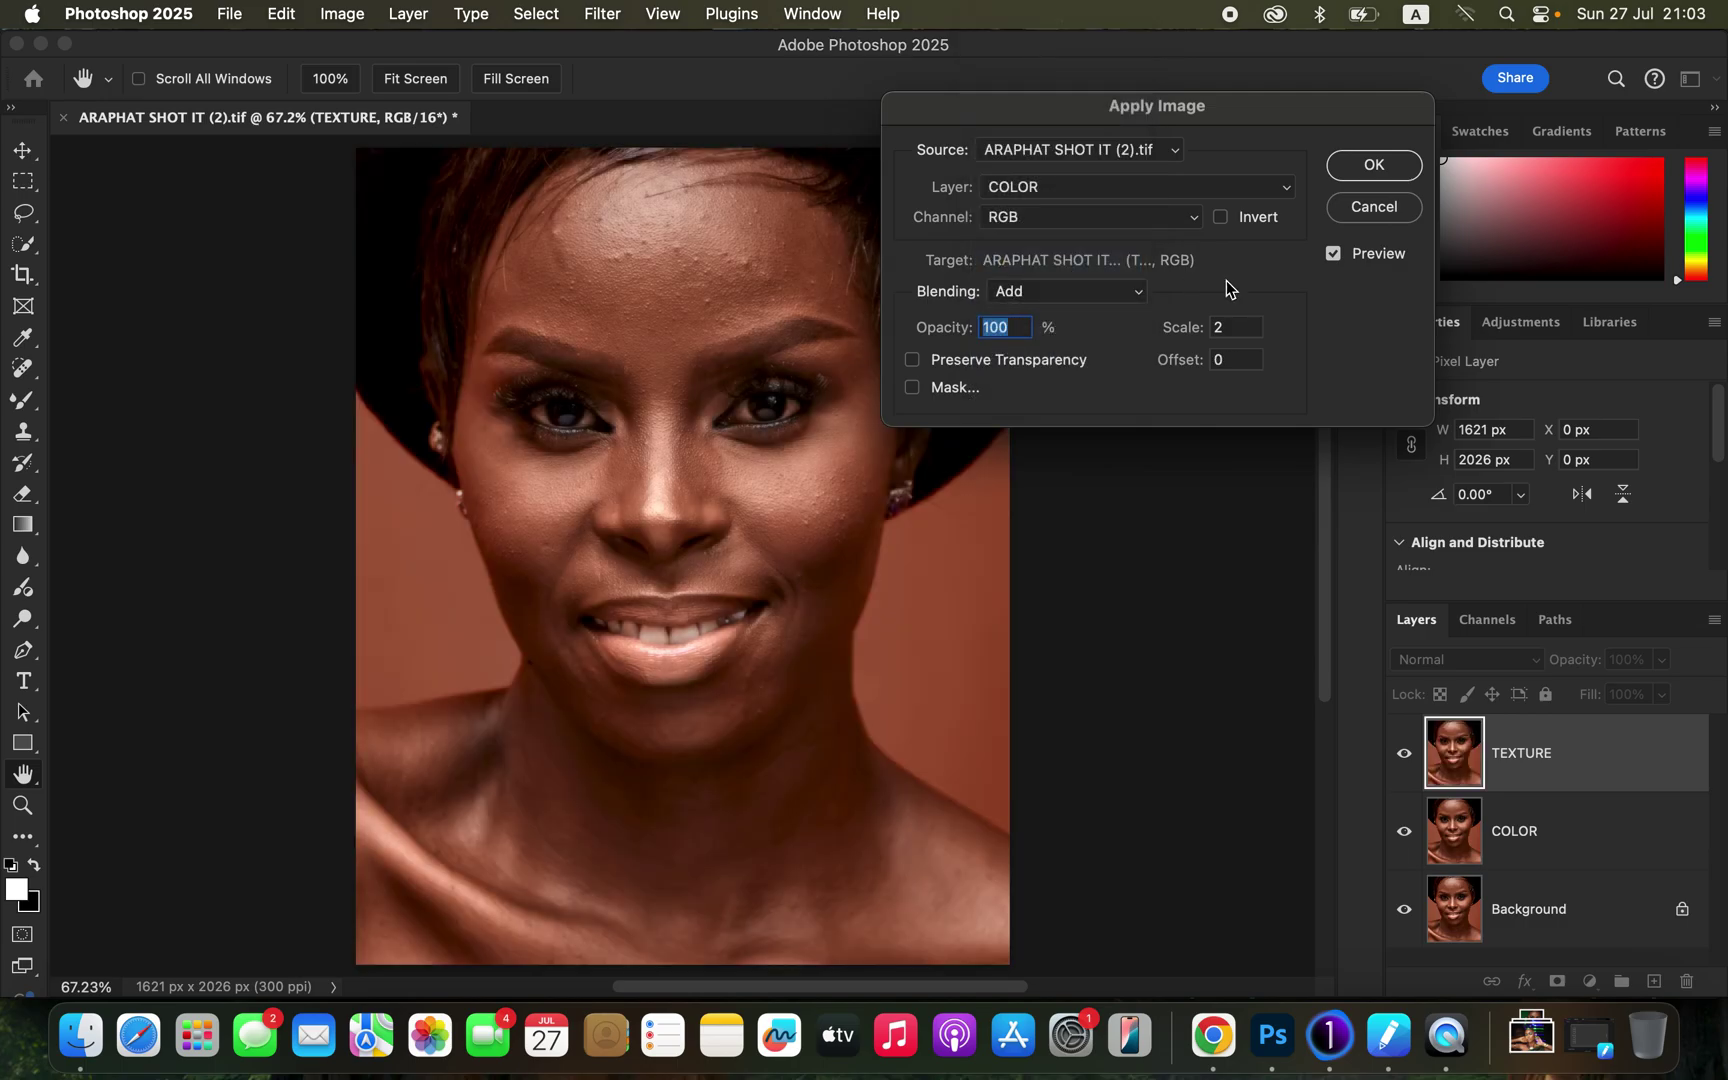
pyautogui.click(1221, 217)
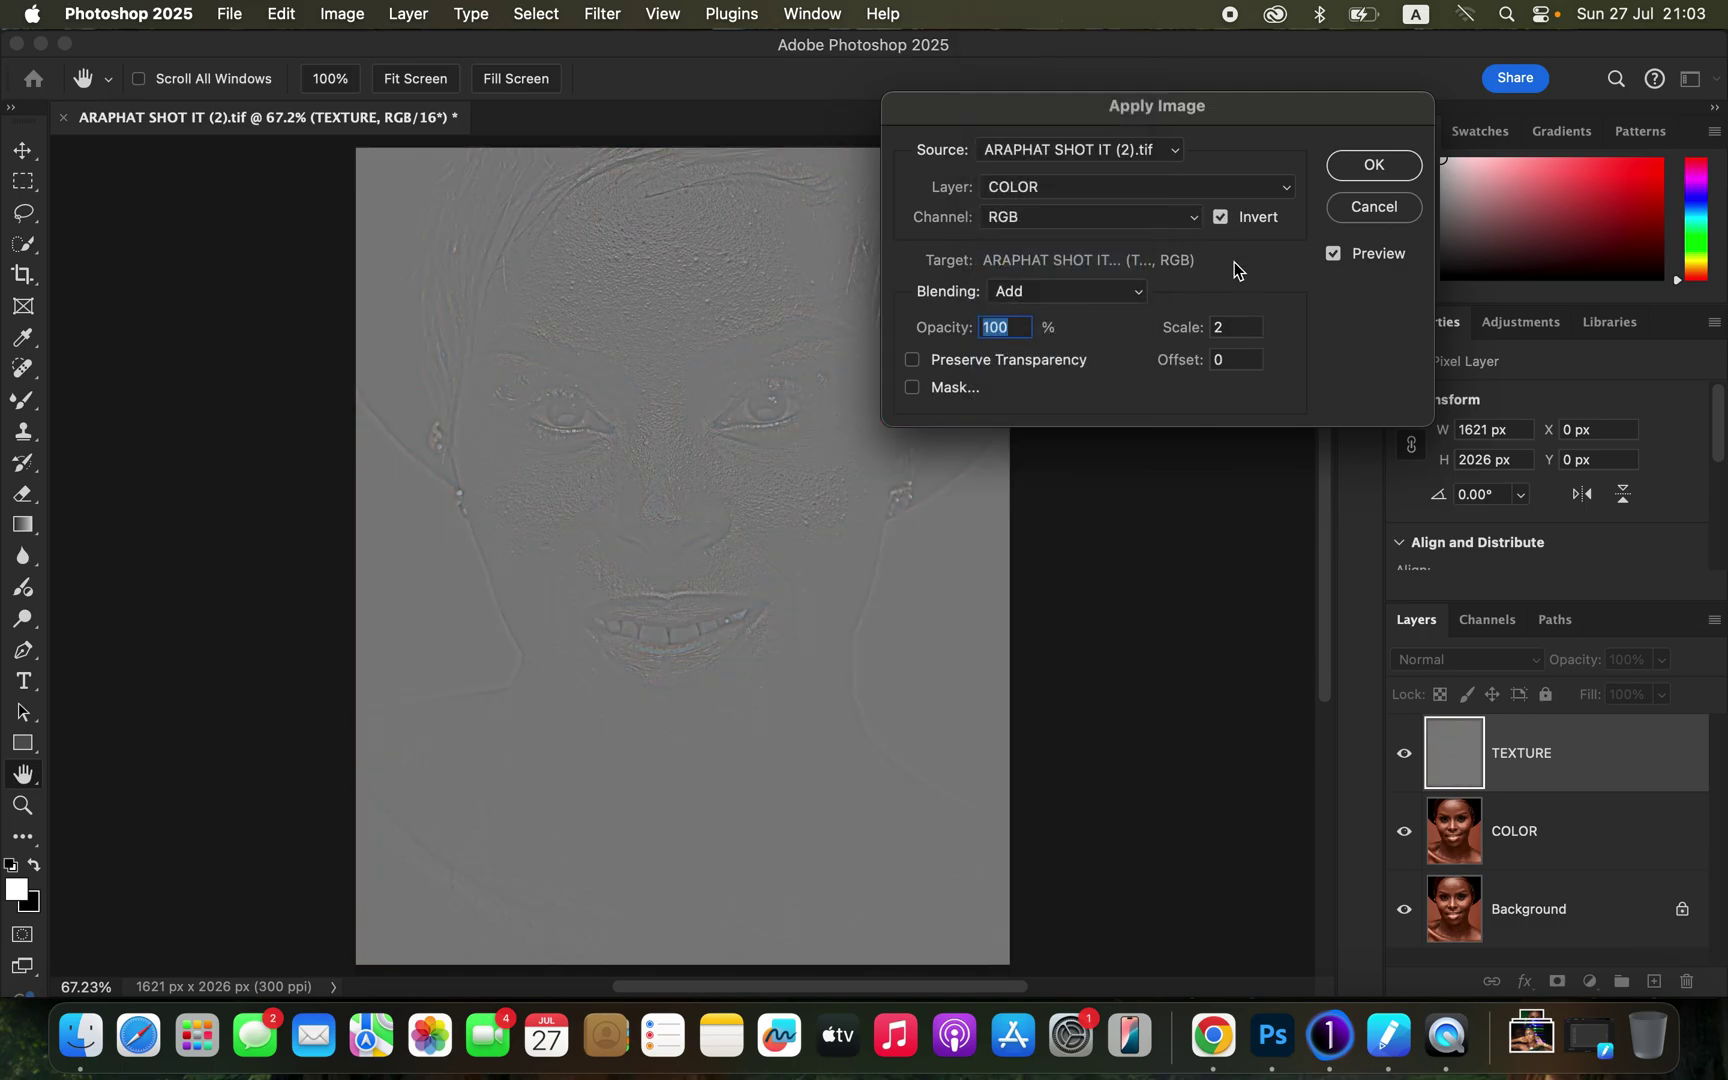
pyautogui.click(1370, 166)
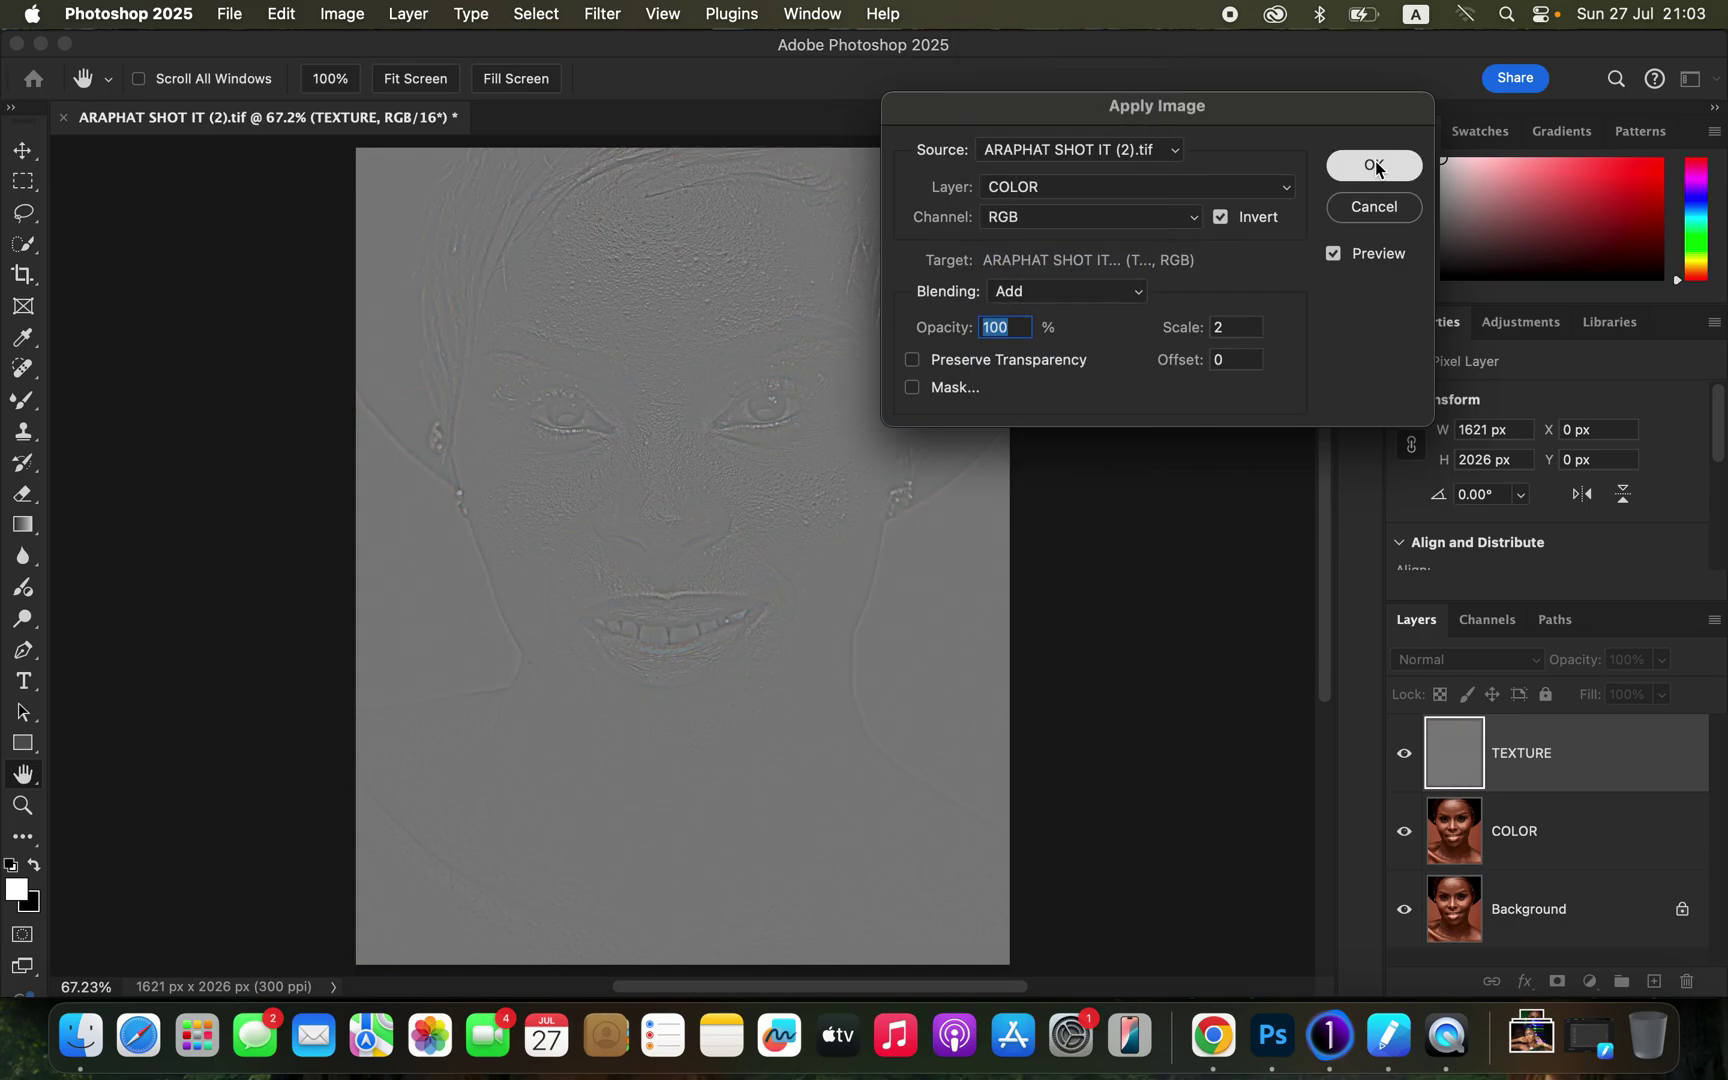
pyautogui.click(1488, 659)
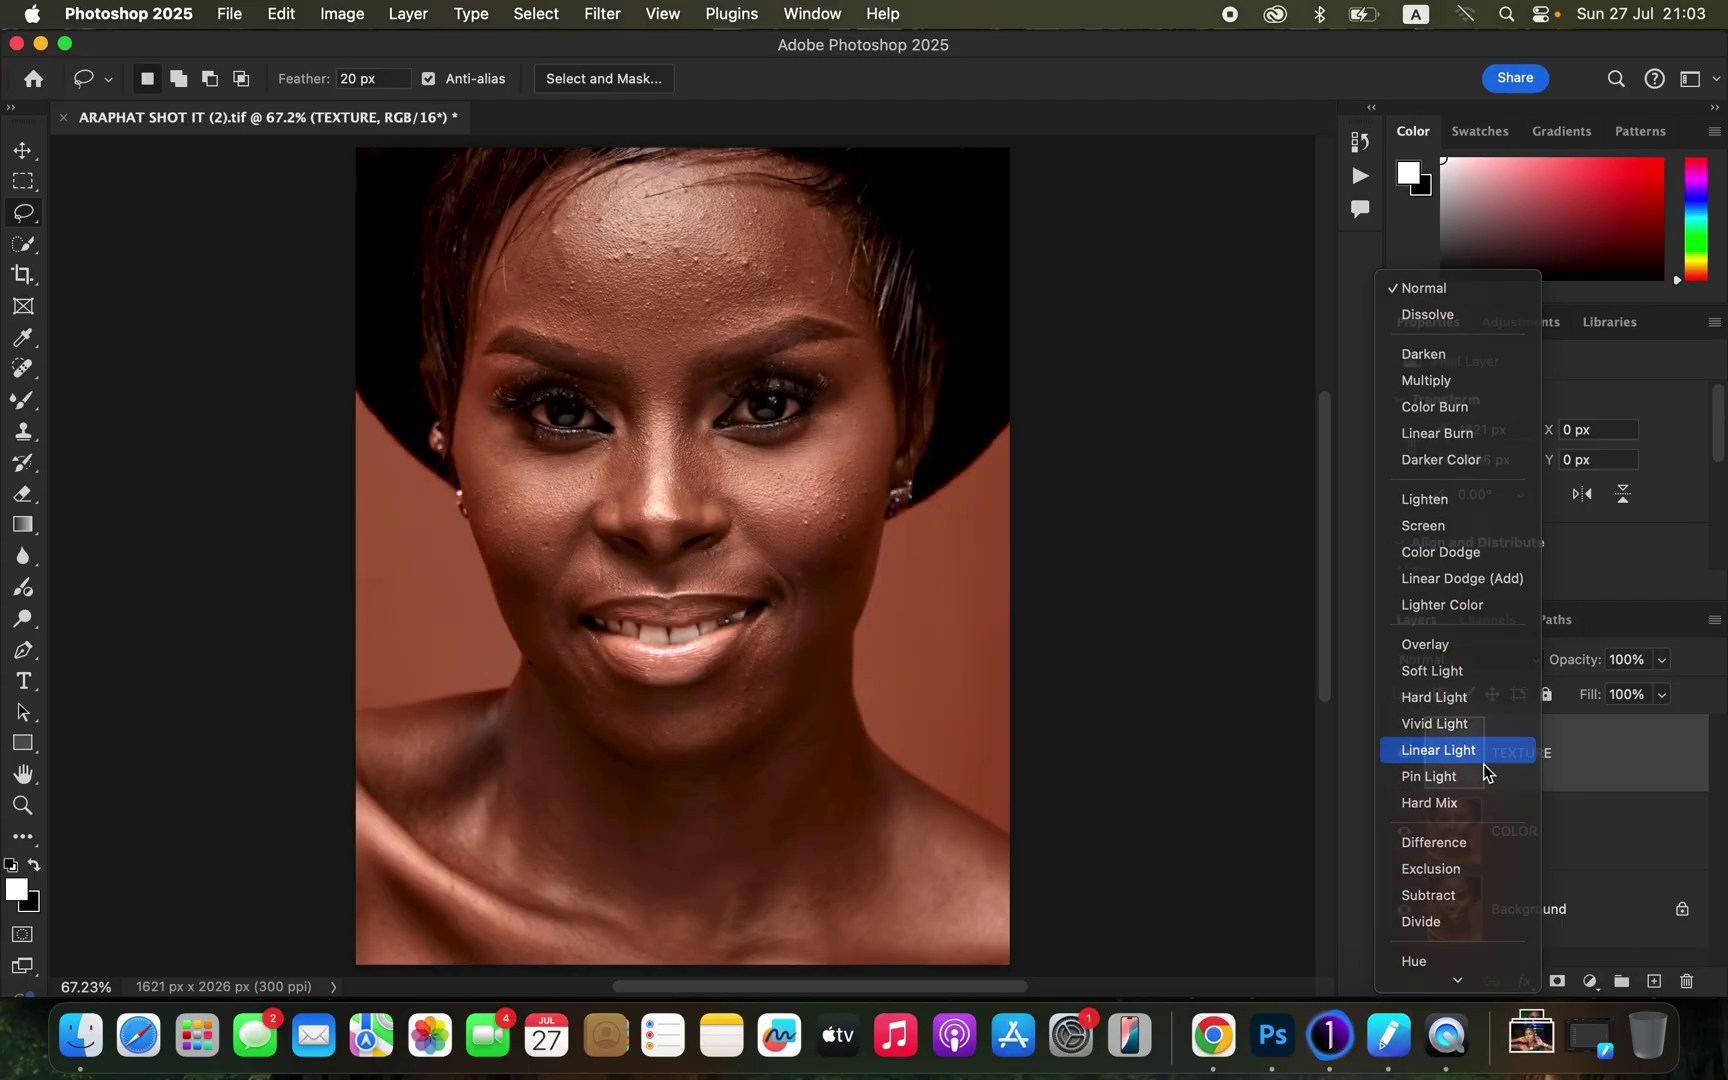
pyautogui.click(1481, 752)
# - Group the TEXTURE and COLOR layers and name the group FS
pyautogui.keyDown('shift'); pyautogui.click(1618, 843); pyautogui.keyUp('shift')
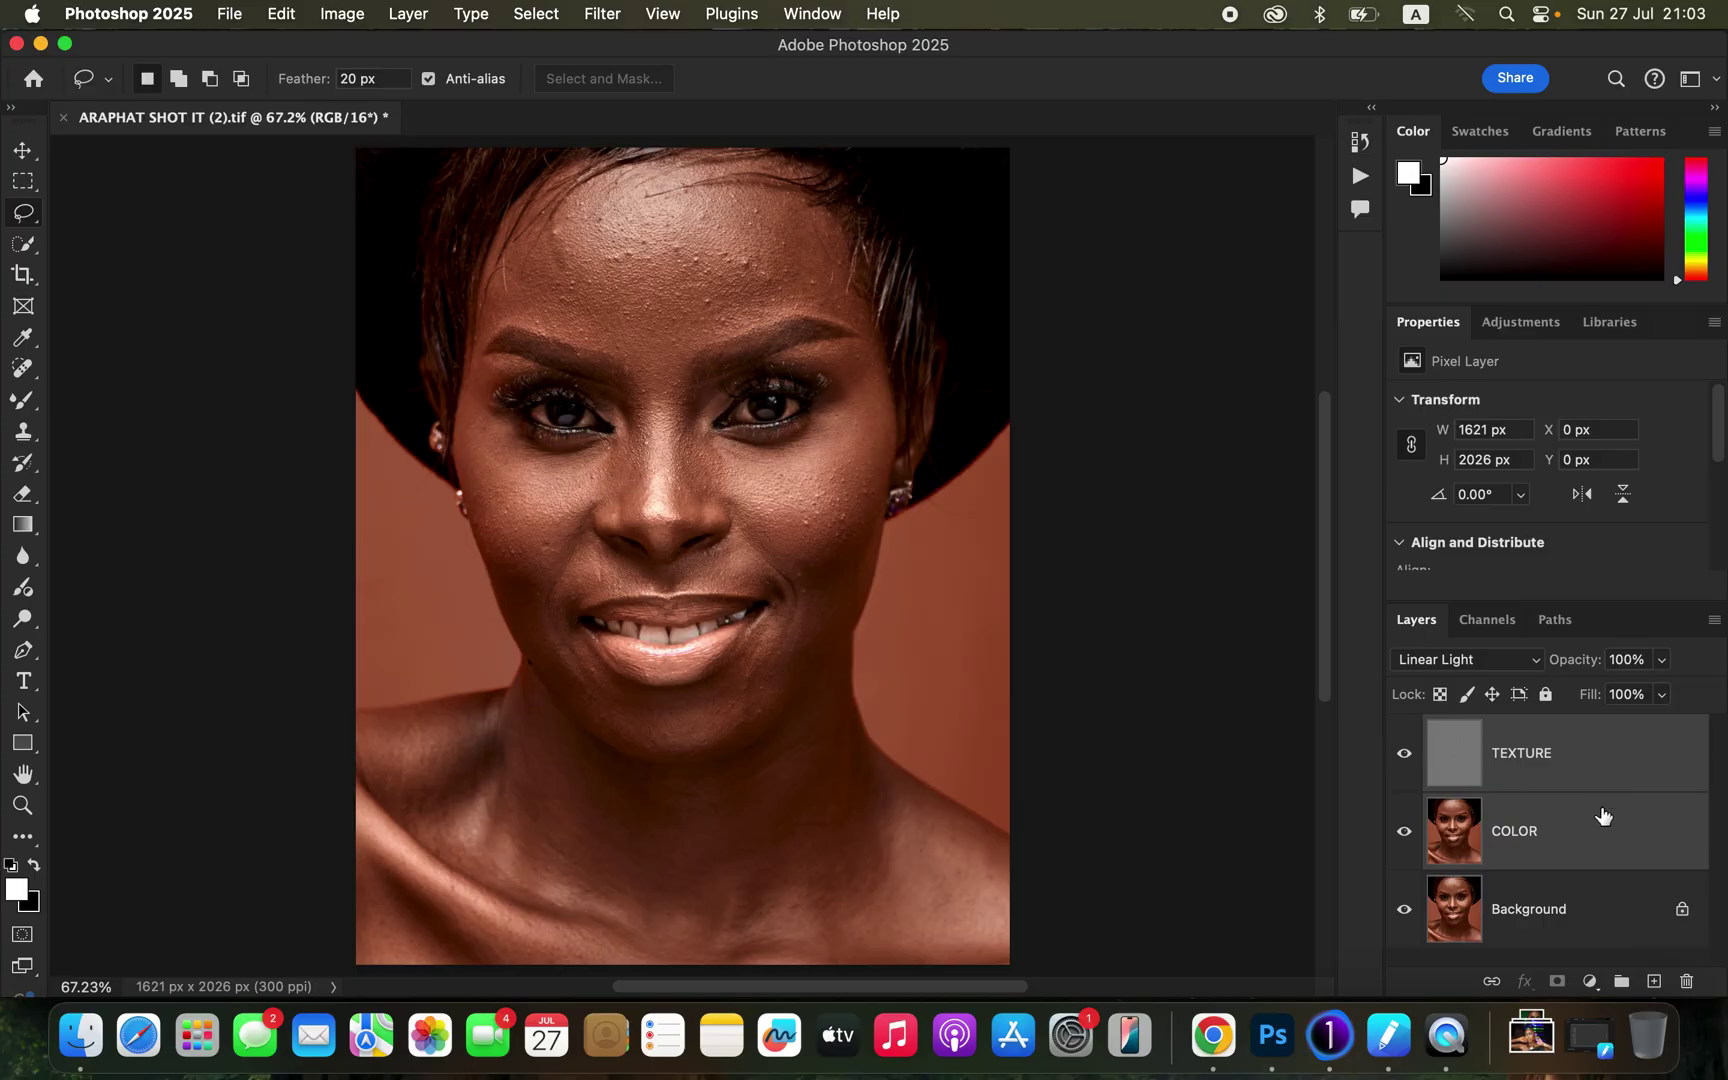
pyautogui.moveTo(1622, 785); pyautogui.dragTo(1621, 983)
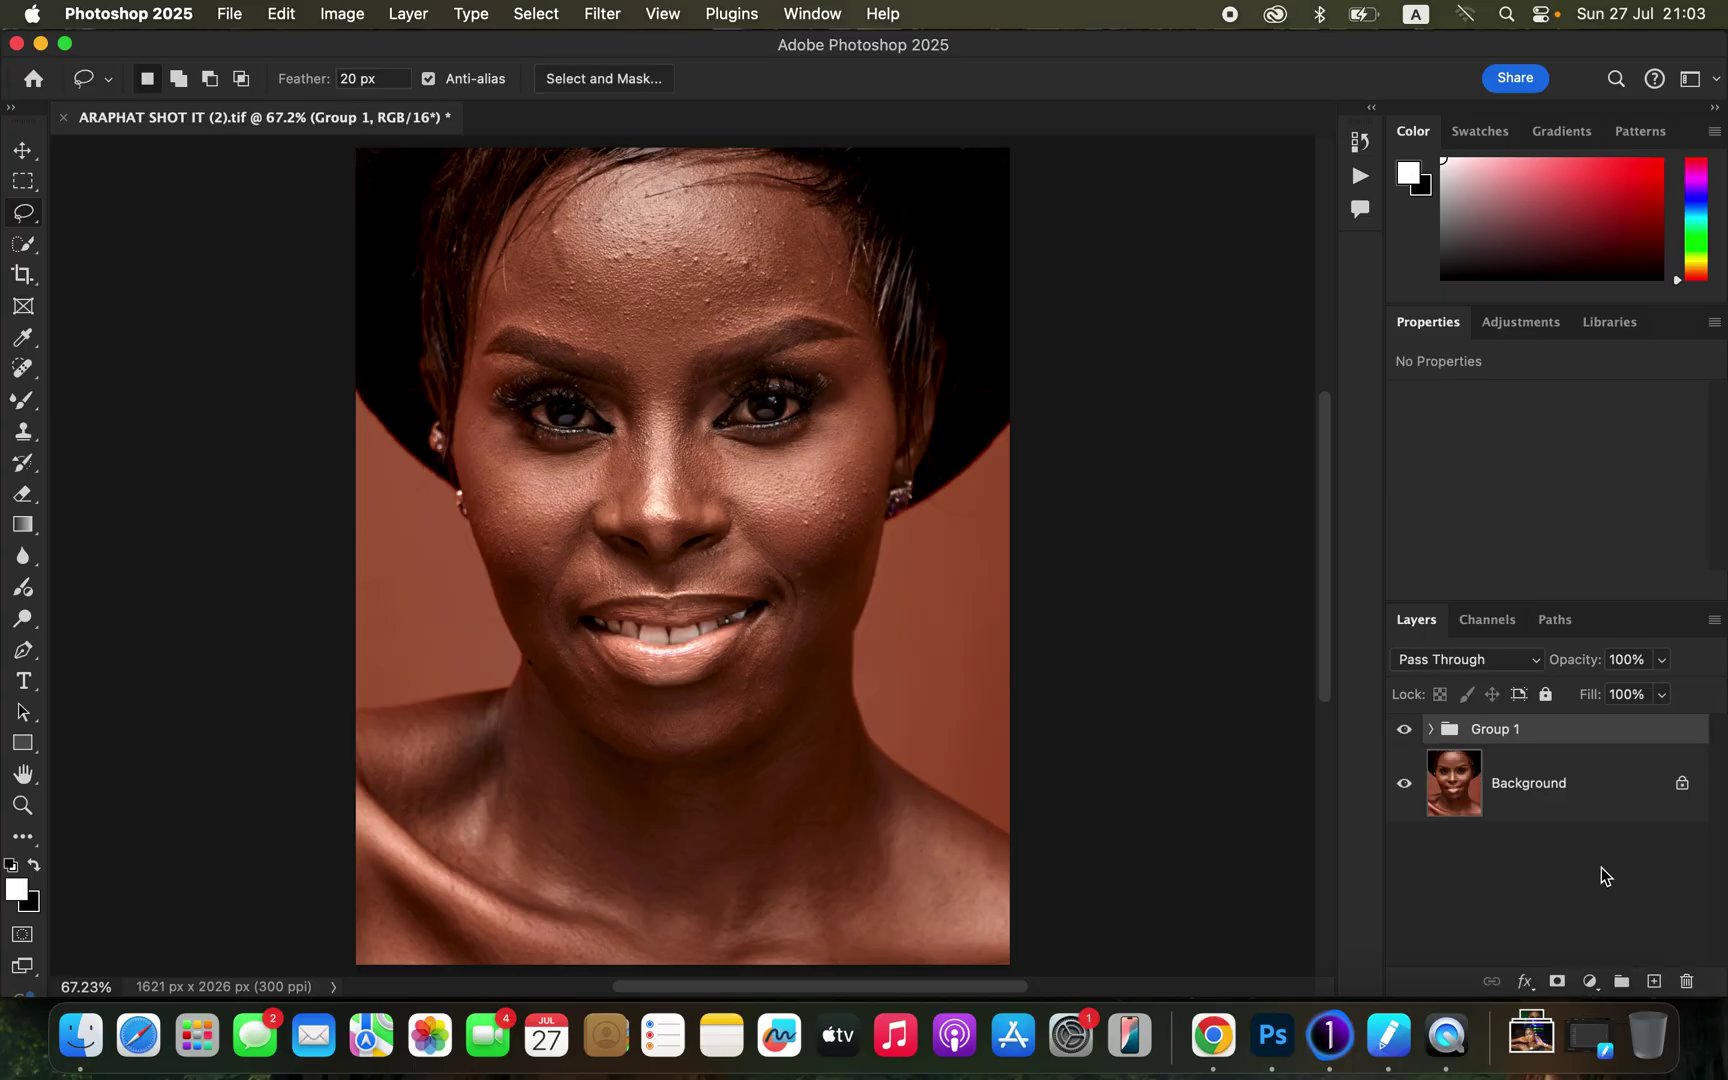
pyautogui.doubleClick(1515, 729)
pyautogui.write('FS')
pyautogui.press('Return')
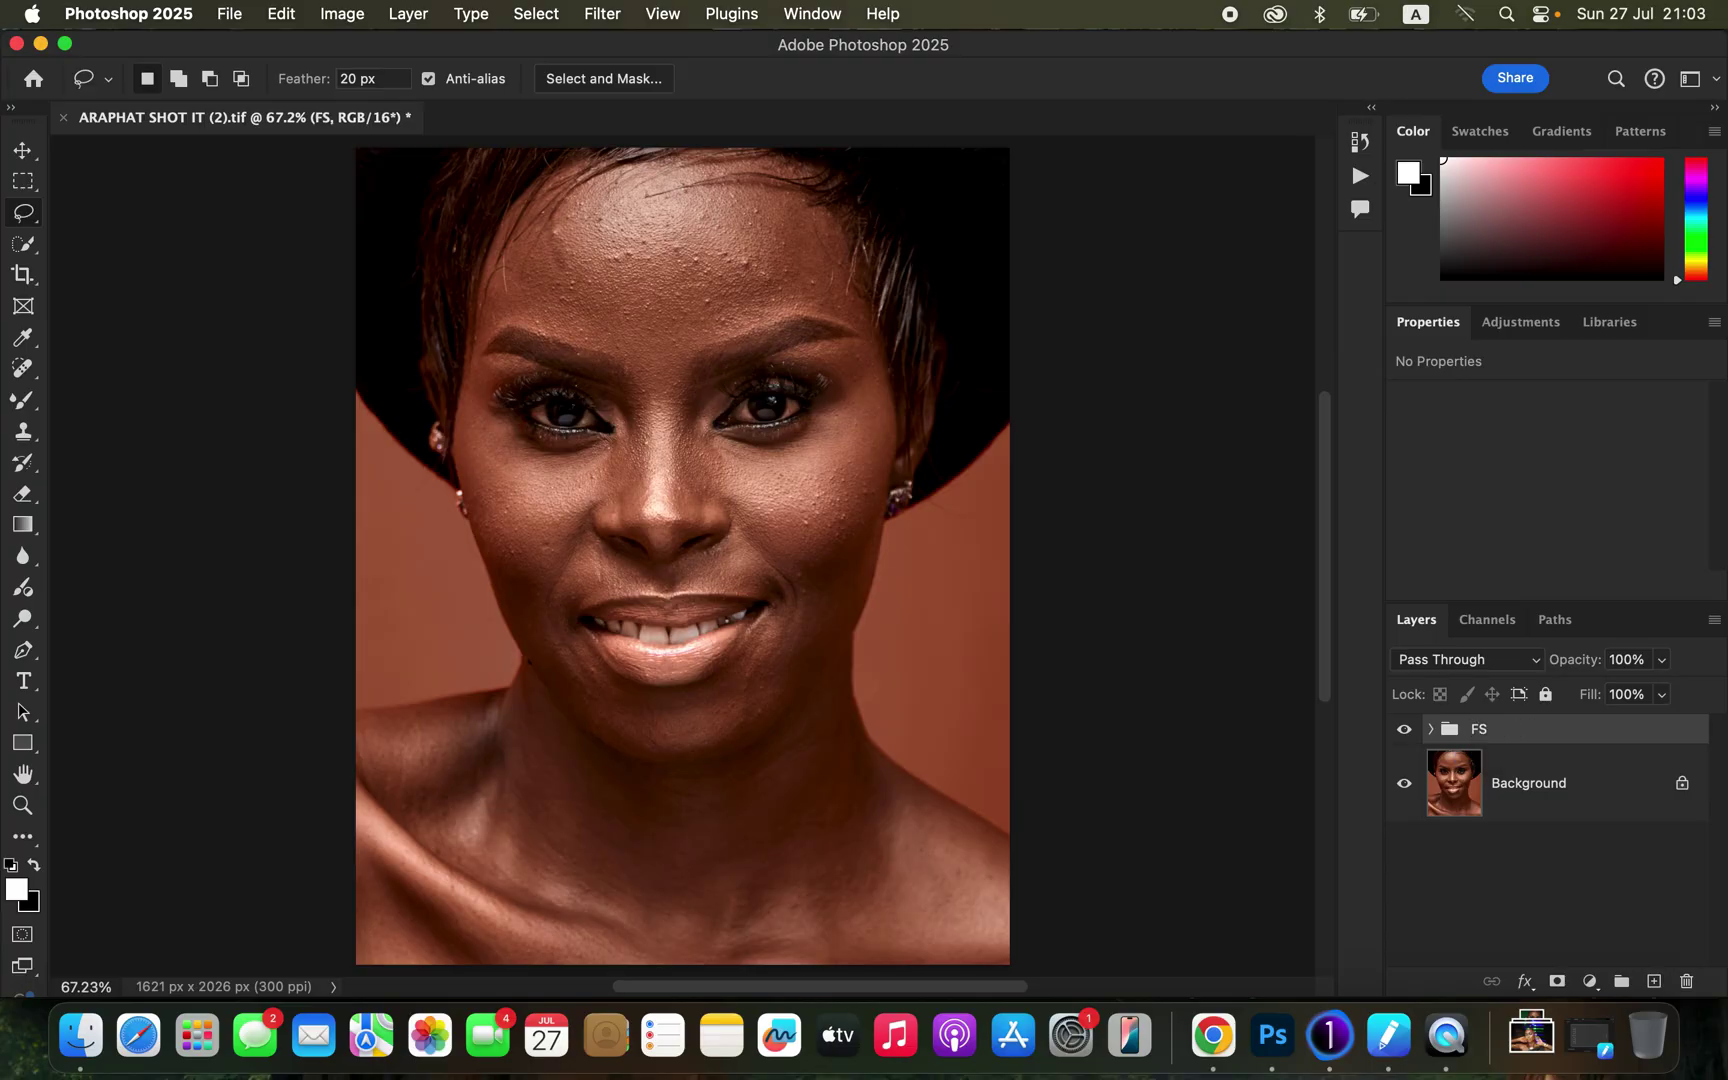
# - Hide the TEXTURE layer inside the FS group and activate the Mixer Brush tool for the COLOR layer
pyautogui.click(1430, 731)
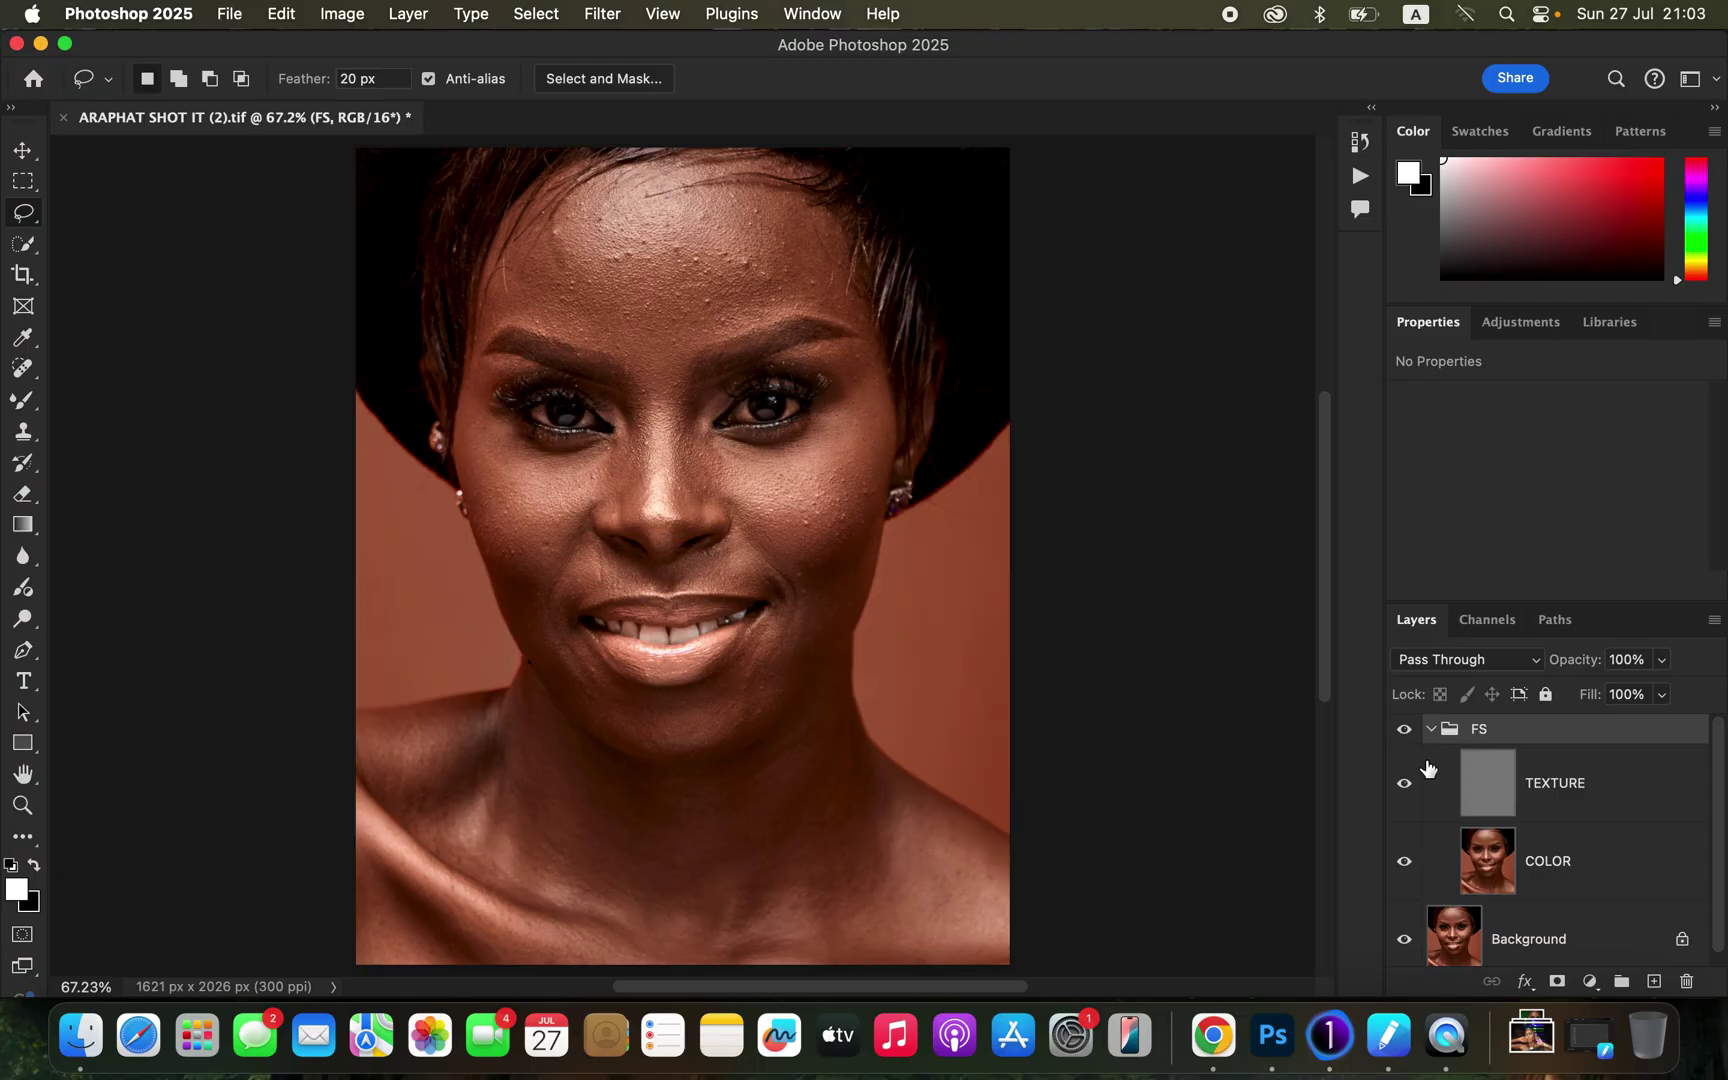
pyautogui.click(1583, 872)
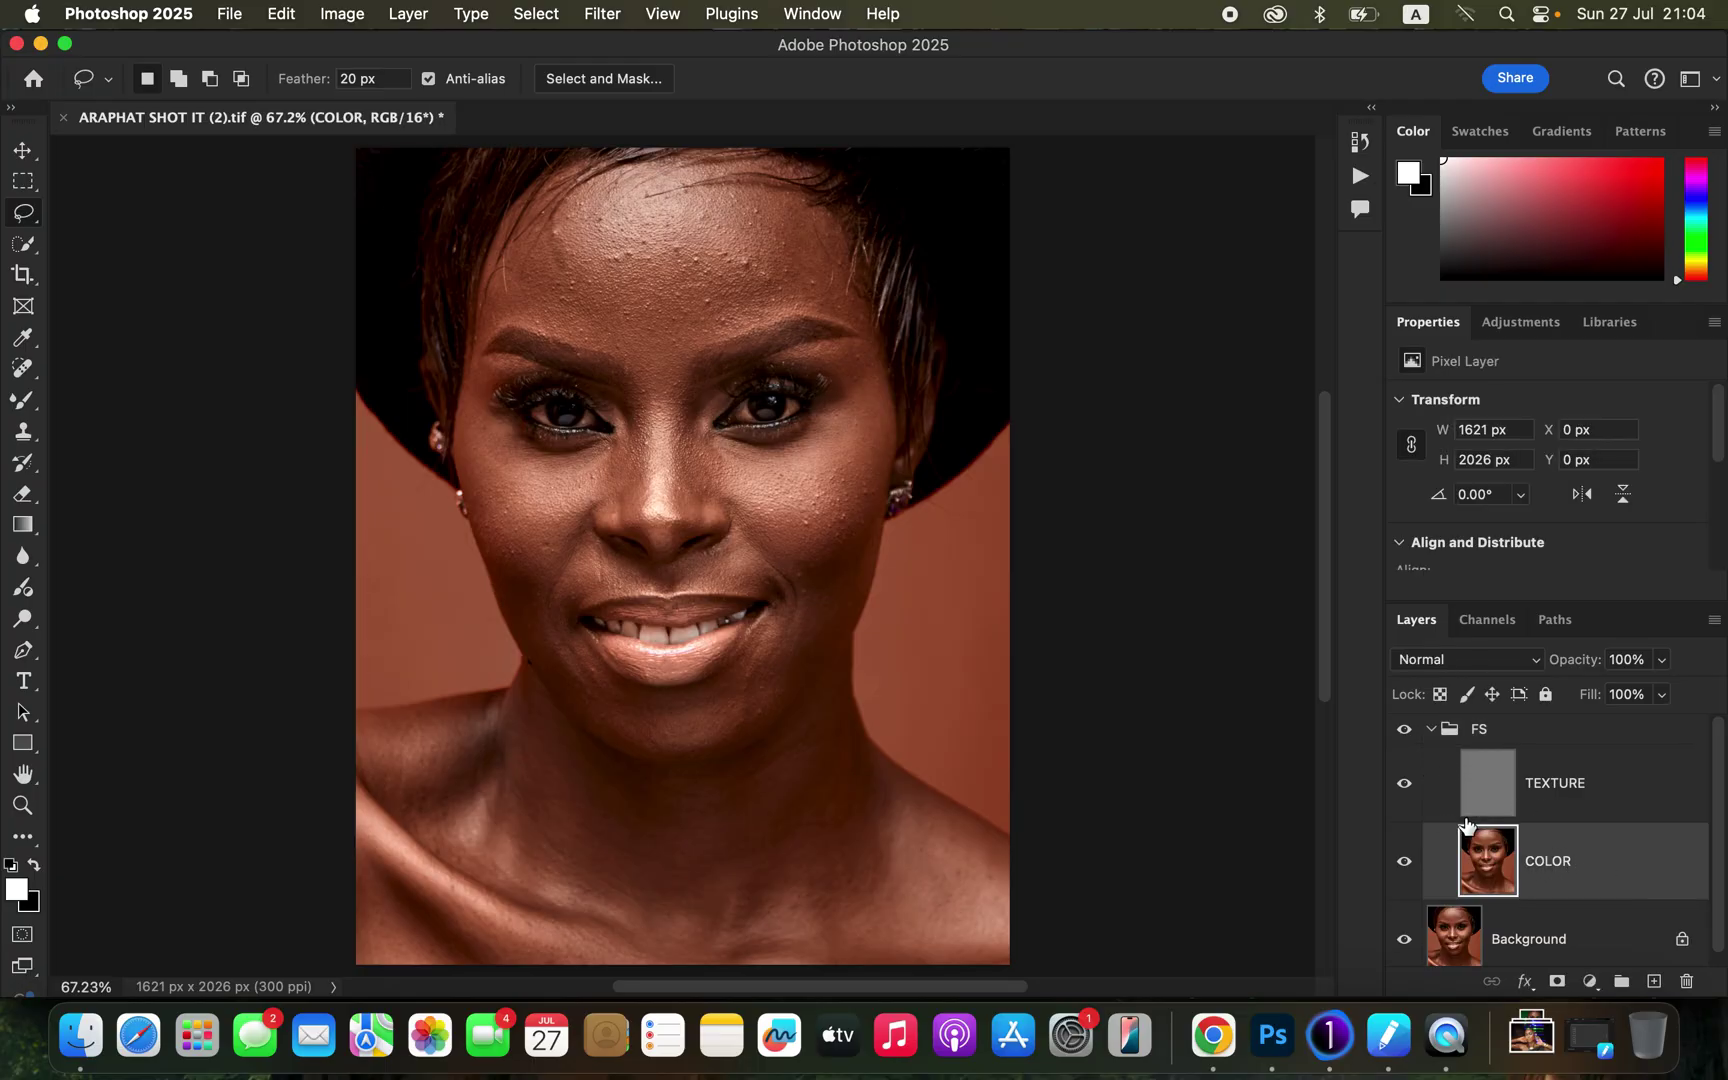
pyautogui.click(1405, 790)
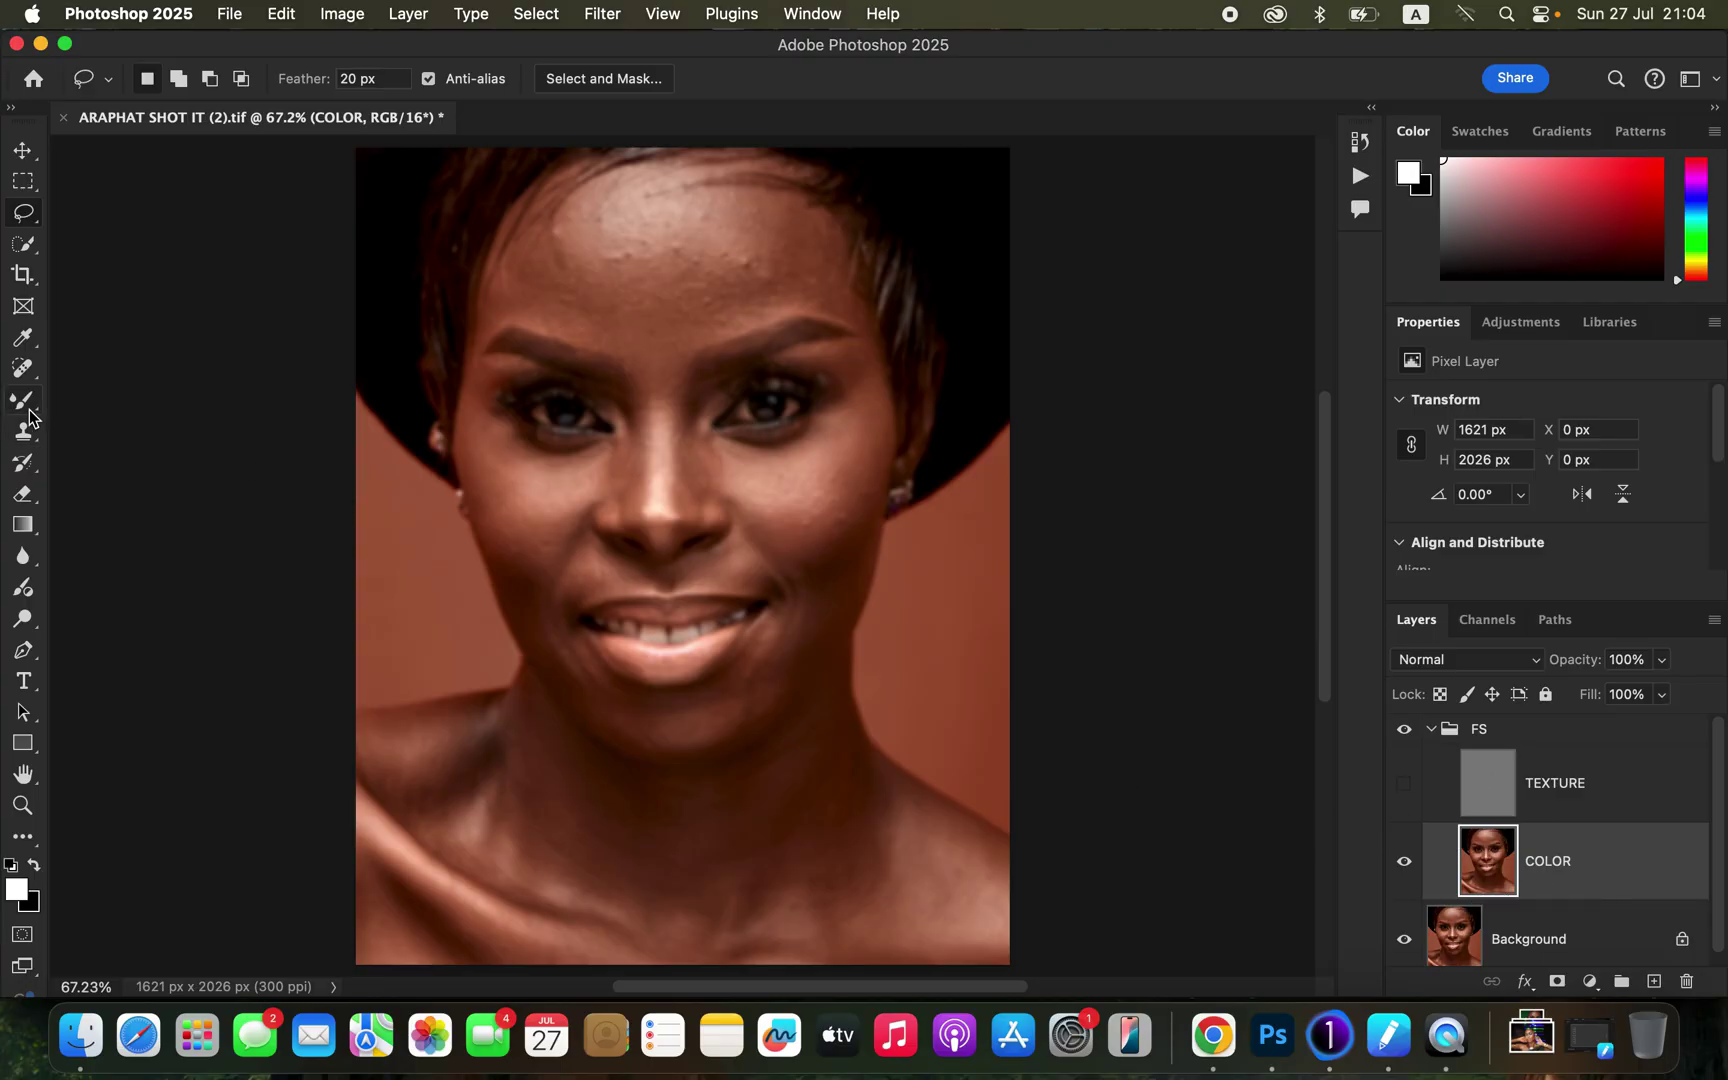
pyautogui.moveTo(20, 410)
pyautogui.mouseDown()
pyautogui.moveTo(166, 463)
pyautogui.moveTo(155, 472)
pyautogui.mouseUp()
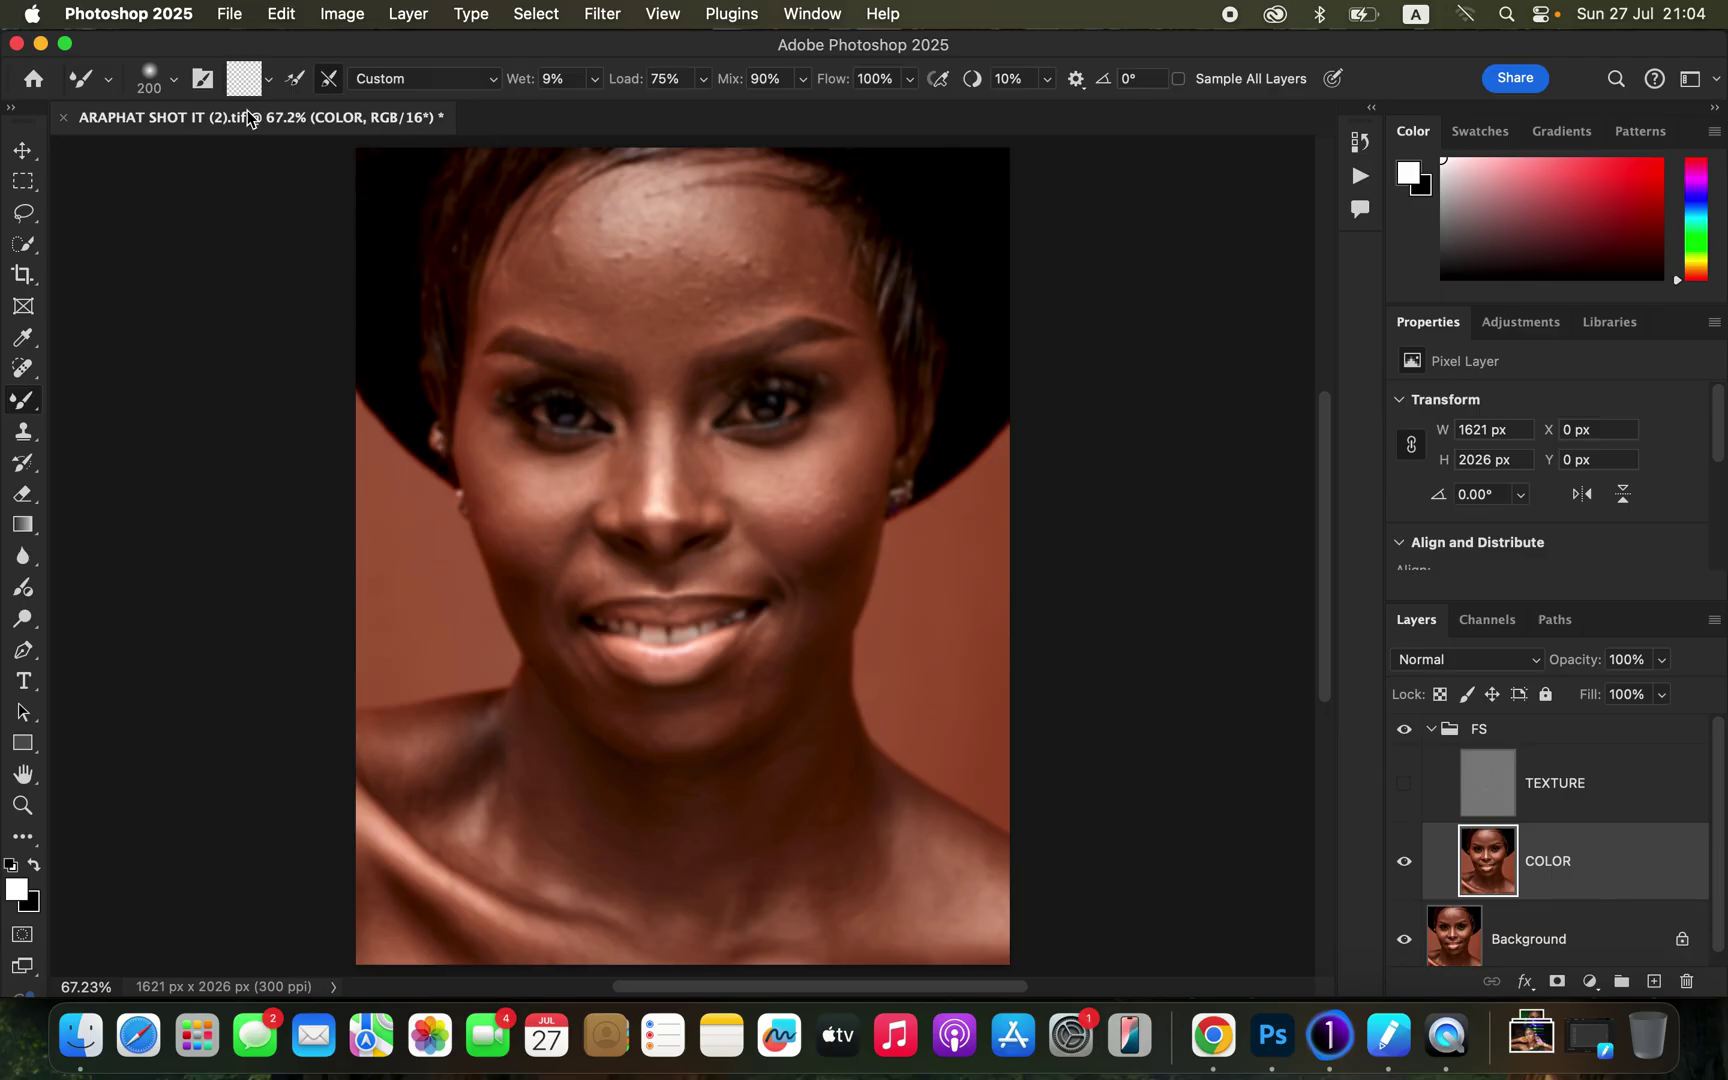
# - Smooth the forehead tones on the COLOR layer with a Soft Round Mixer Brush at 175 px, reducing the size to 100 px for finer areas
pyautogui.click(172, 88)
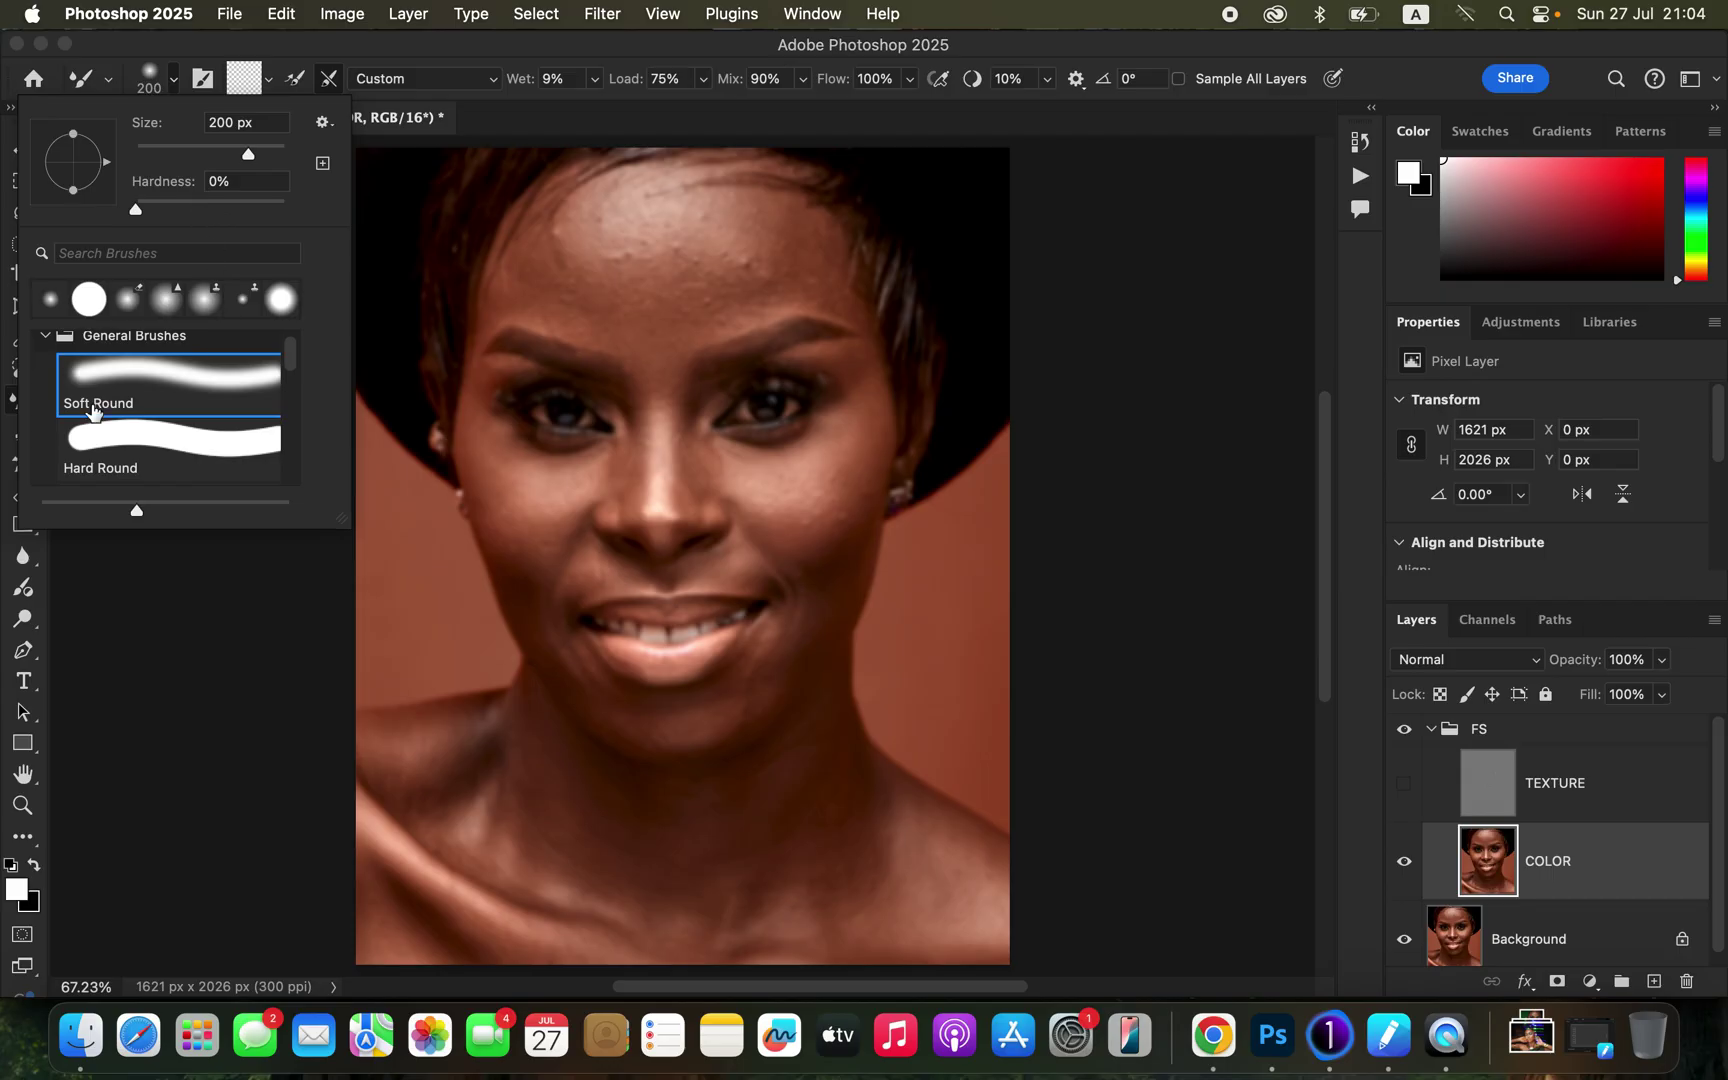
pyautogui.click(269, 79)
pyautogui.click(277, 132)
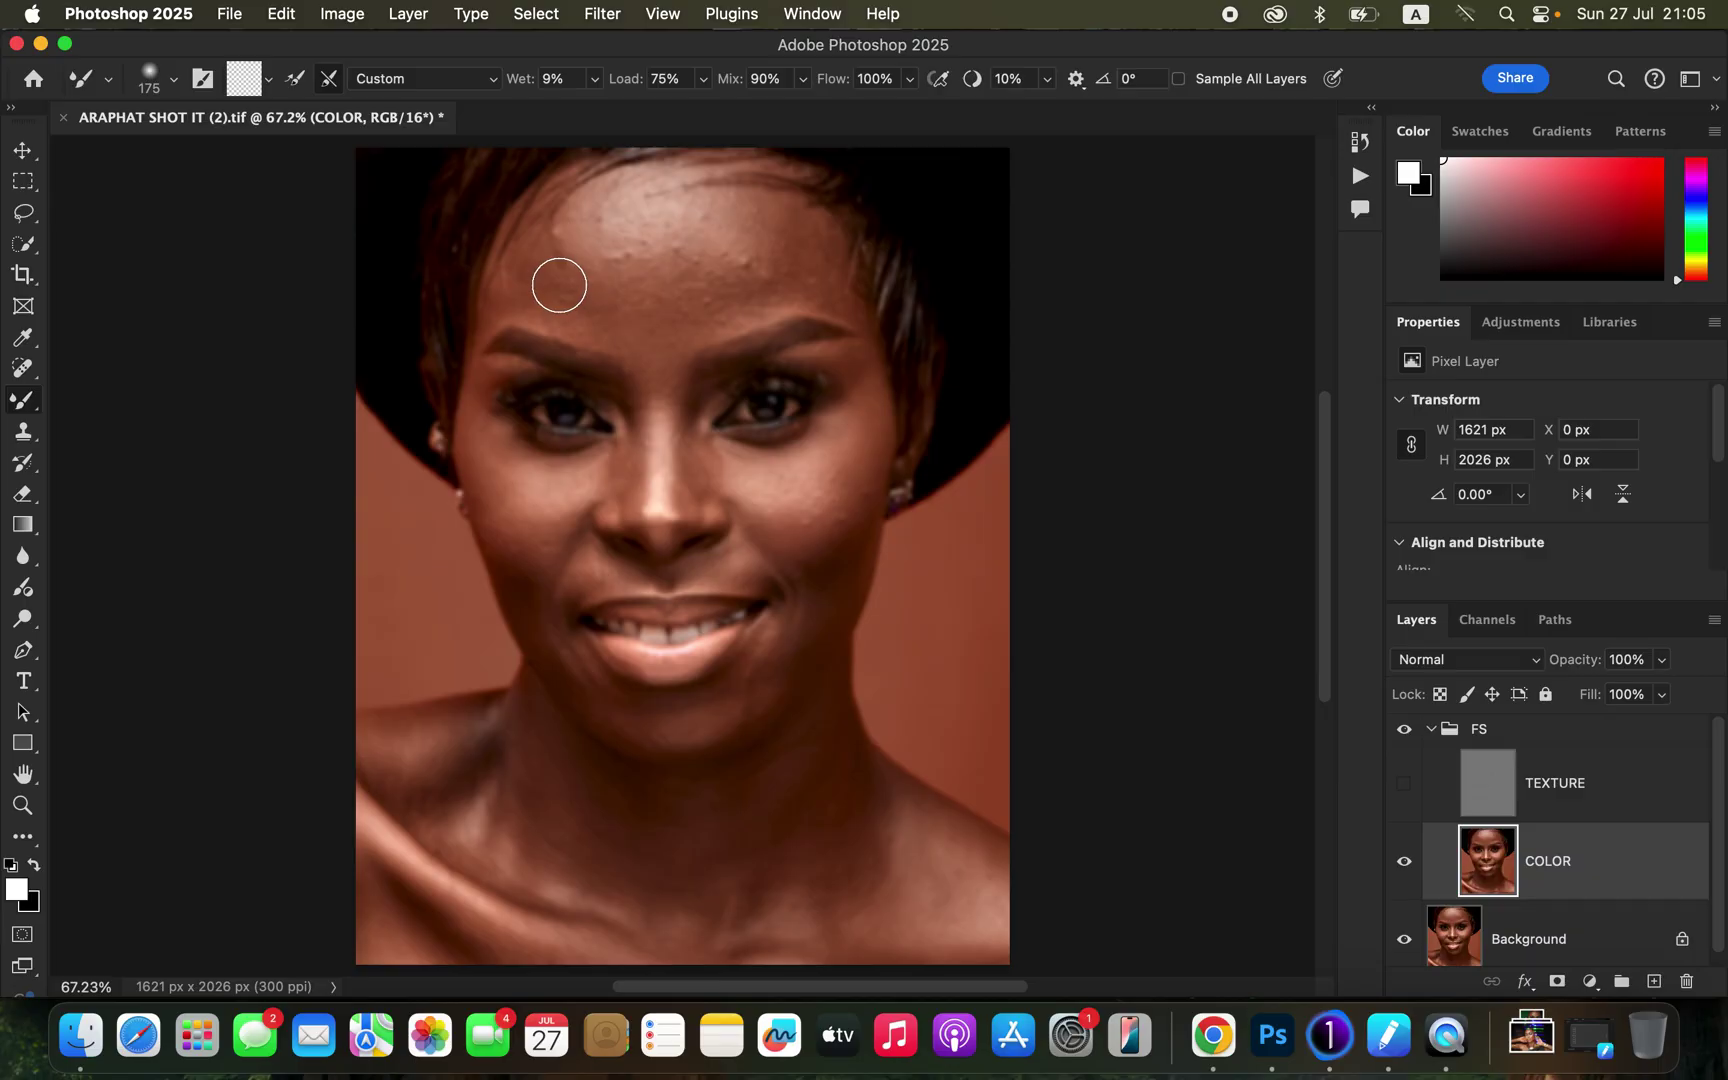
pyautogui.moveTo(555, 260)
pyautogui.mouseDown()
pyautogui.moveTo(560, 247)
pyautogui.moveTo(548, 270)
pyautogui.moveTo(586, 320)
pyautogui.moveTo(555, 255)
pyautogui.moveTo(522, 285)
pyautogui.moveTo(579, 301)
pyautogui.moveTo(559, 255)
pyautogui.moveTo(584, 308)
pyautogui.moveTo(609, 309)
pyautogui.moveTo(525, 270)
pyautogui.moveTo(587, 298)
pyautogui.moveTo(775, 293)
pyautogui.moveTo(630, 305)
pyautogui.moveTo(640, 330)
pyautogui.moveTo(690, 290)
pyautogui.mouseUp()
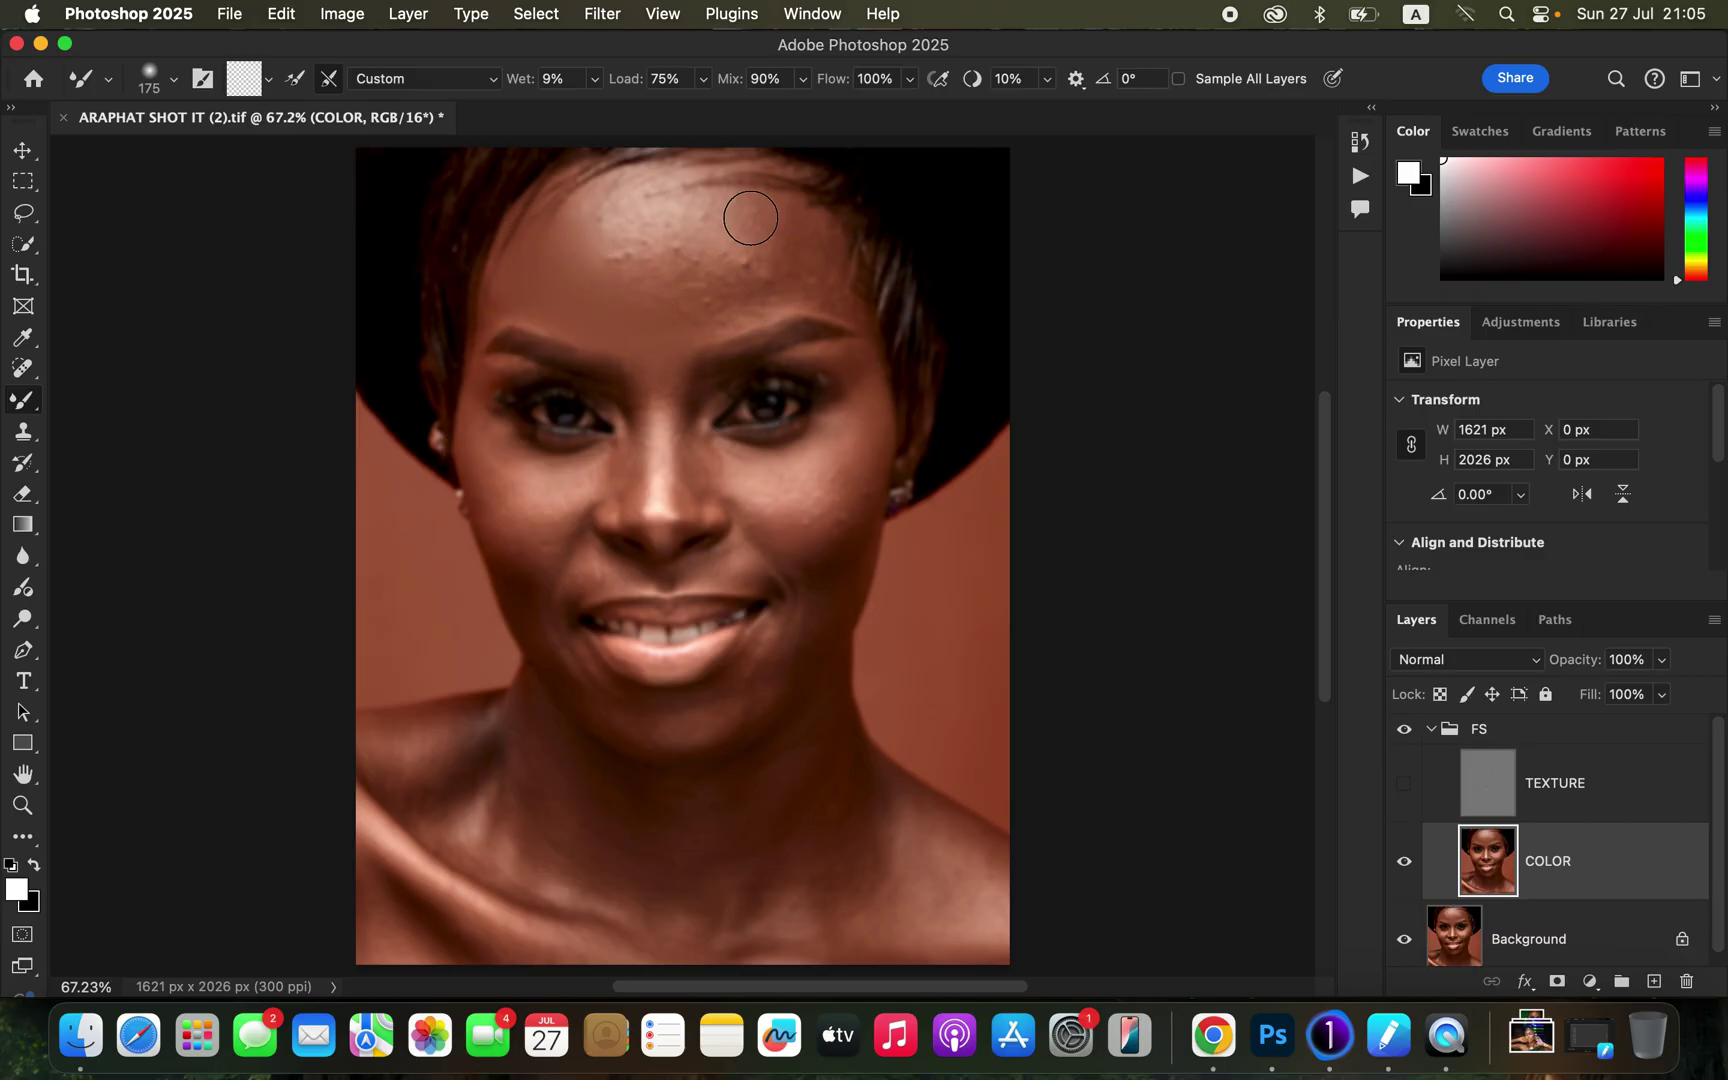
pyautogui.moveTo(757, 215)
pyautogui.mouseDown()
pyautogui.moveTo(715, 311)
pyautogui.moveTo(750, 273)
pyautogui.moveTo(753, 291)
pyautogui.moveTo(776, 236)
pyautogui.moveTo(775, 282)
pyautogui.moveTo(762, 272)
pyautogui.moveTo(834, 289)
pyautogui.moveTo(799, 236)
pyautogui.moveTo(746, 296)
pyautogui.moveTo(686, 322)
pyautogui.moveTo(761, 244)
pyautogui.moveTo(661, 332)
pyautogui.moveTo(683, 320)
pyautogui.moveTo(585, 263)
pyautogui.moveTo(614, 305)
pyautogui.moveTo(661, 318)
pyautogui.moveTo(745, 269)
pyautogui.moveTo(750, 223)
pyautogui.moveTo(778, 229)
pyautogui.moveTo(757, 218)
pyautogui.moveTo(784, 222)
pyautogui.moveTo(836, 291)
pyautogui.moveTo(781, 271)
pyautogui.moveTo(726, 293)
pyautogui.moveTo(553, 280)
pyautogui.moveTo(662, 320)
pyautogui.moveTo(691, 317)
pyautogui.moveTo(532, 272)
pyautogui.moveTo(504, 295)
pyautogui.moveTo(704, 276)
pyautogui.mouseUp()
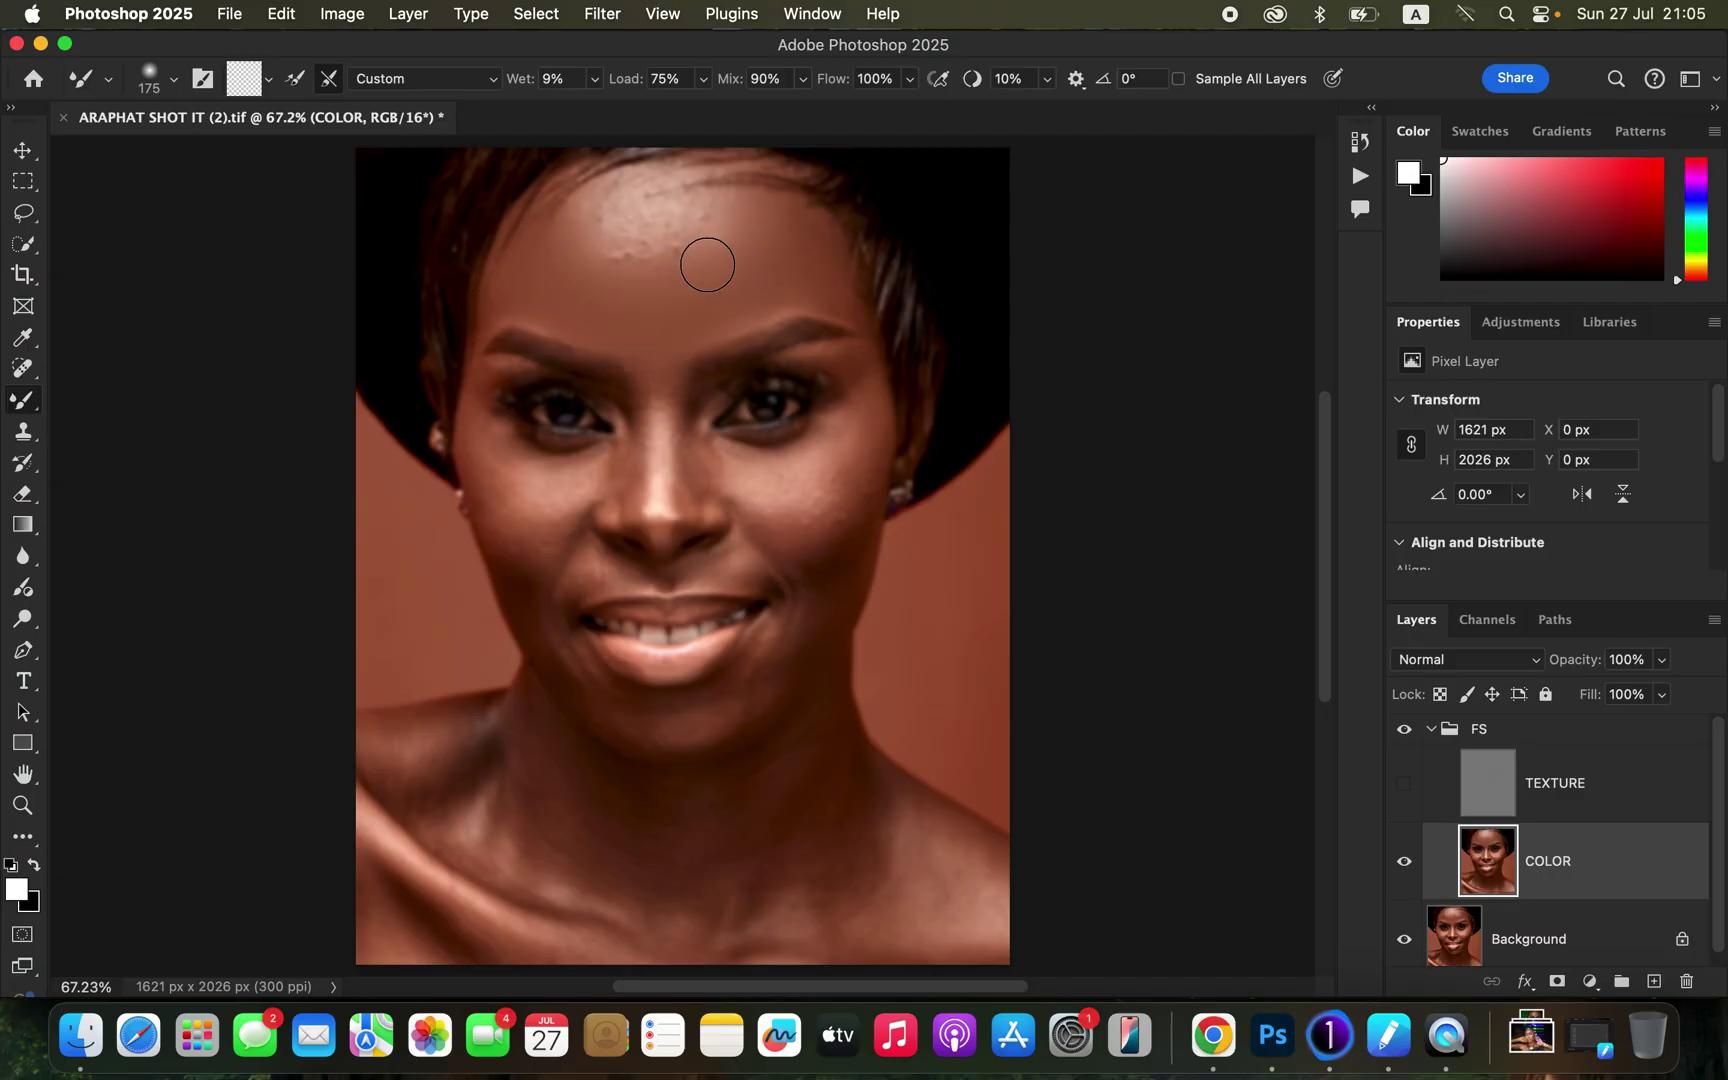
pyautogui.moveTo(637, 200); pyautogui.dragTo(618, 228)
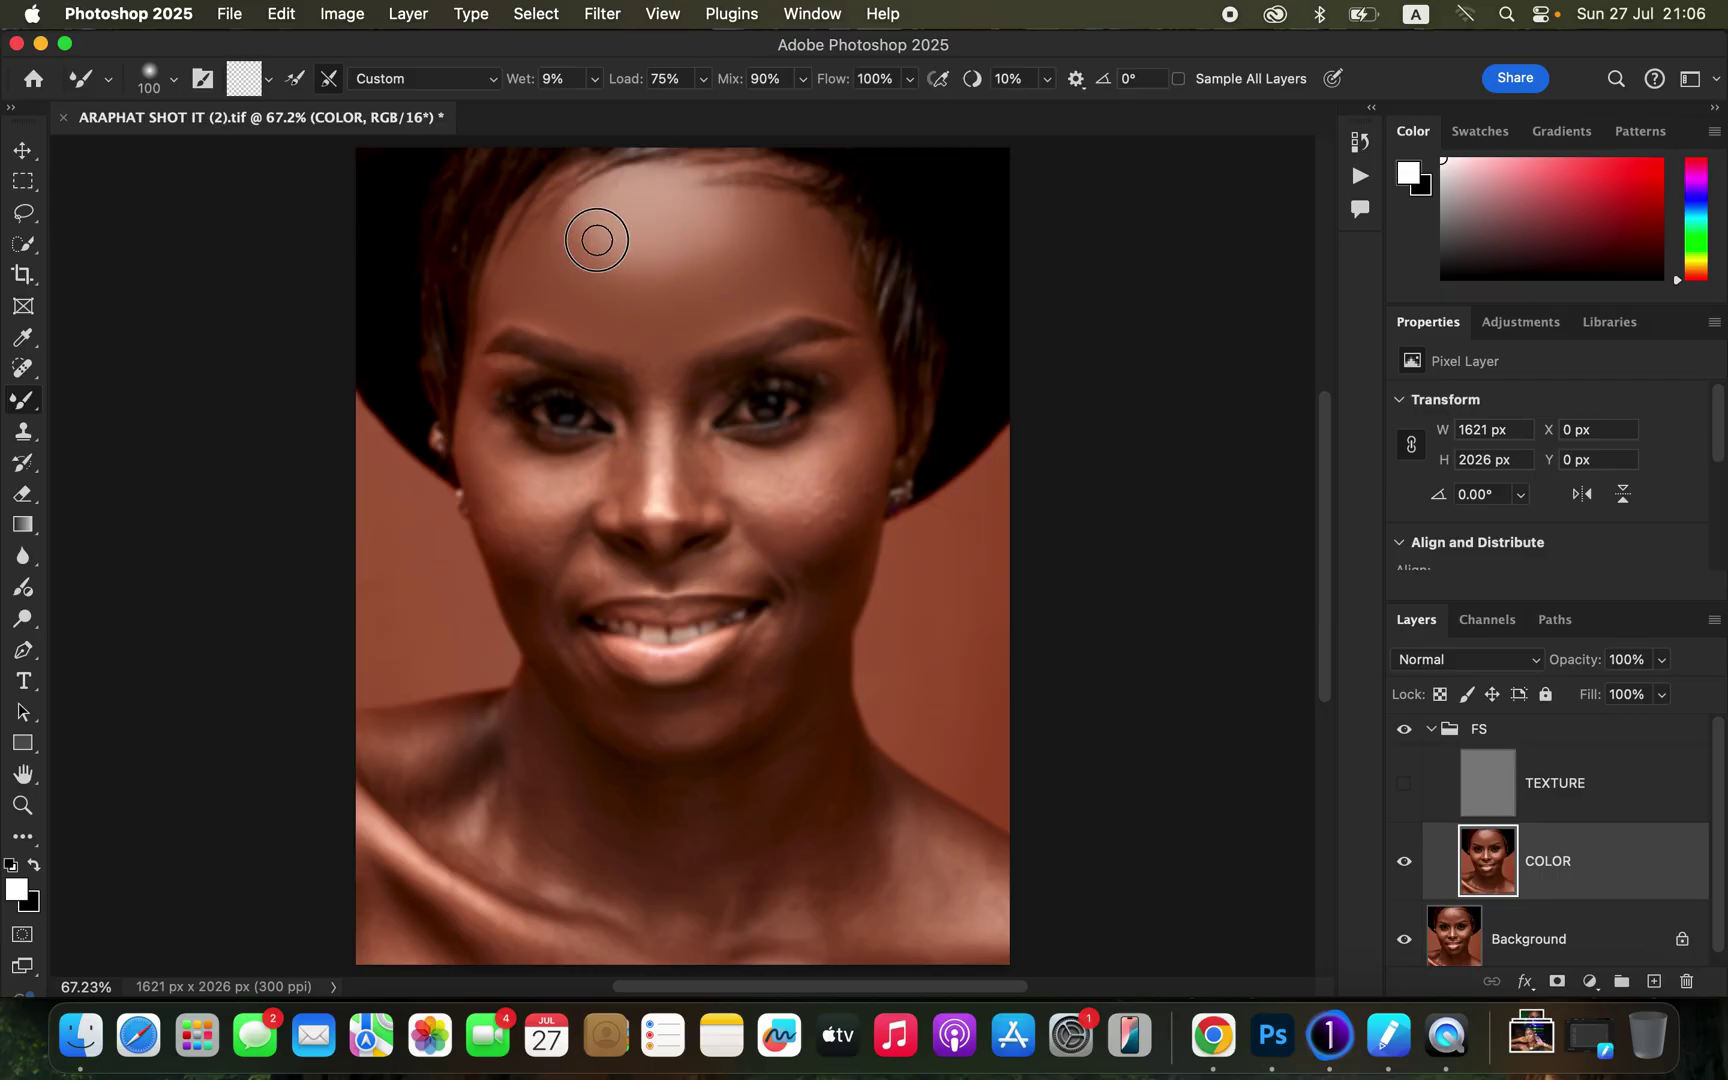
pyautogui.moveTo(600, 193); pyautogui.dragTo(647, 181)
pyautogui.moveTo(725, 225)
pyautogui.mouseDown()
pyautogui.moveTo(706, 239)
pyautogui.moveTo(725, 200)
pyautogui.moveTo(679, 258)
pyautogui.moveTo(597, 258)
pyautogui.moveTo(621, 243)
pyautogui.moveTo(605, 212)
pyautogui.moveTo(743, 233)
pyautogui.moveTo(717, 255)
pyautogui.moveTo(579, 262)
pyautogui.moveTo(811, 316)
pyautogui.moveTo(798, 247)
pyautogui.moveTo(868, 341)
pyautogui.mouseUp()
# - Blend the tones along the nose and between the eyebrows with the Mixer Brush at 90 px
pyautogui.moveTo(683, 428); pyautogui.dragTo(679, 416)
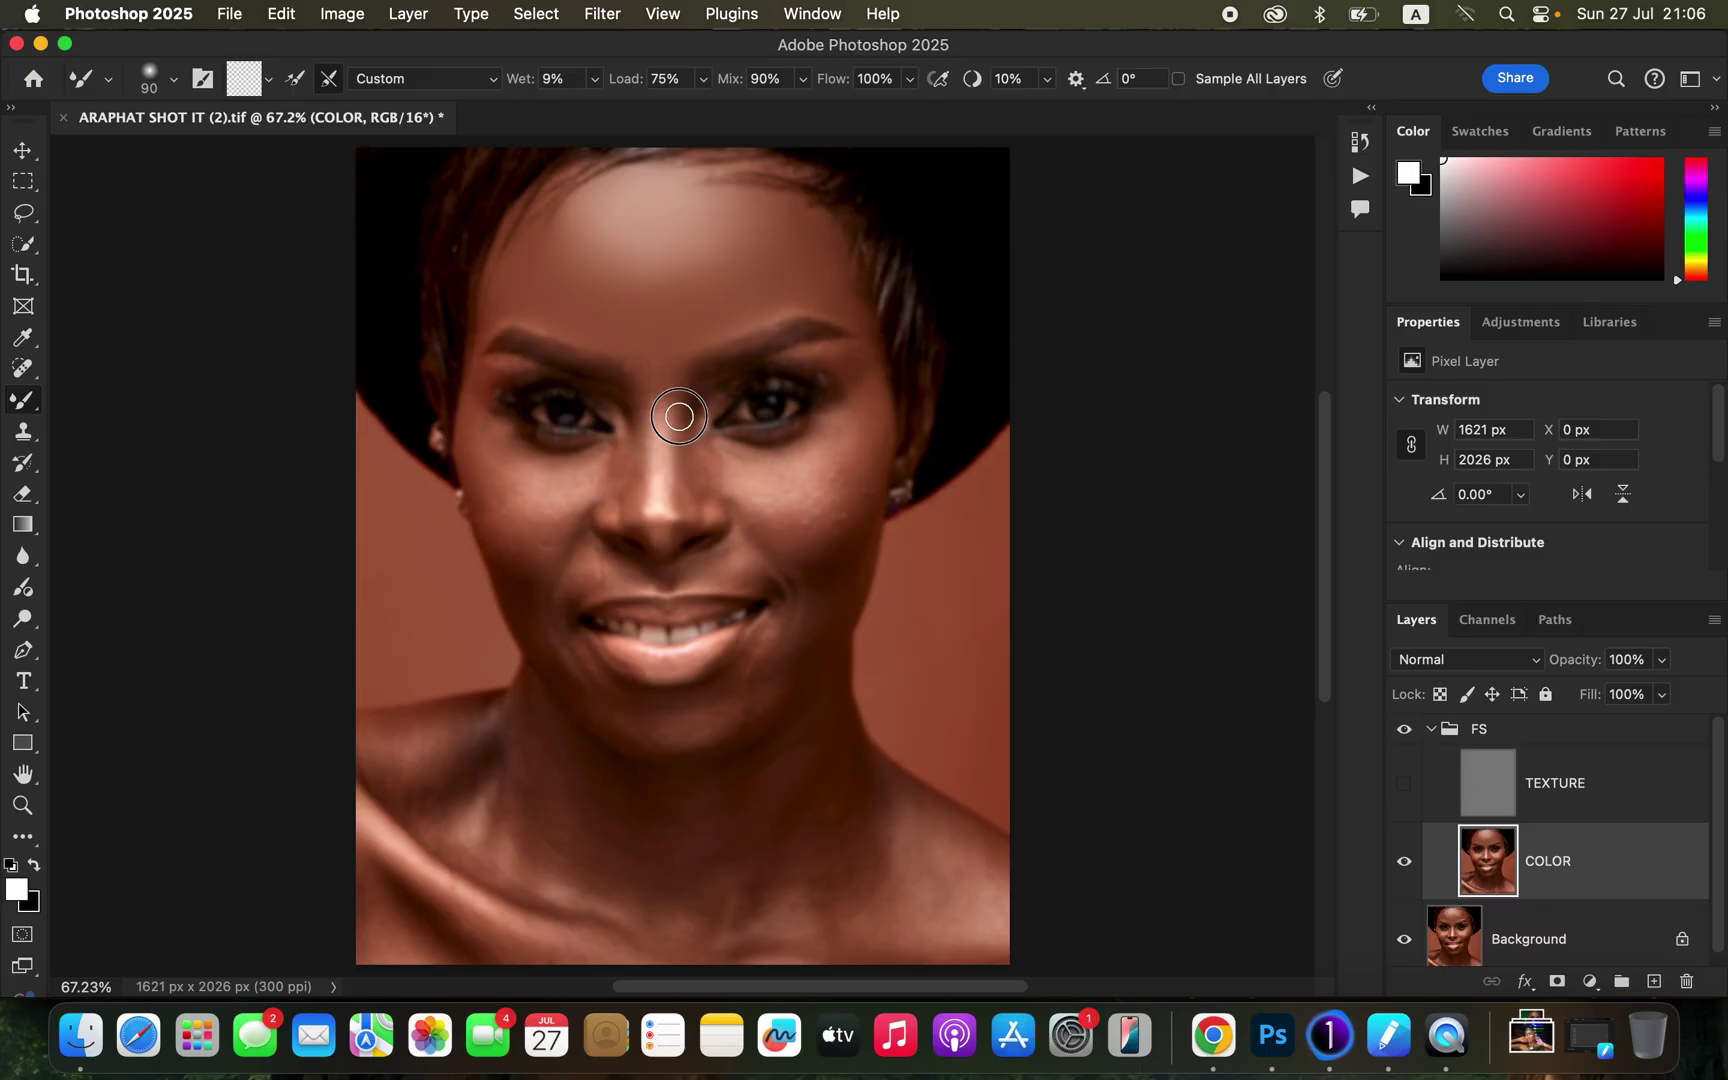
pyautogui.moveTo(679, 501)
pyautogui.mouseDown()
pyautogui.moveTo(683, 446)
pyautogui.moveTo(632, 431)
pyautogui.moveTo(630, 502)
pyautogui.moveTo(637, 412)
pyautogui.moveTo(661, 419)
pyautogui.moveTo(661, 484)
pyautogui.mouseUp()
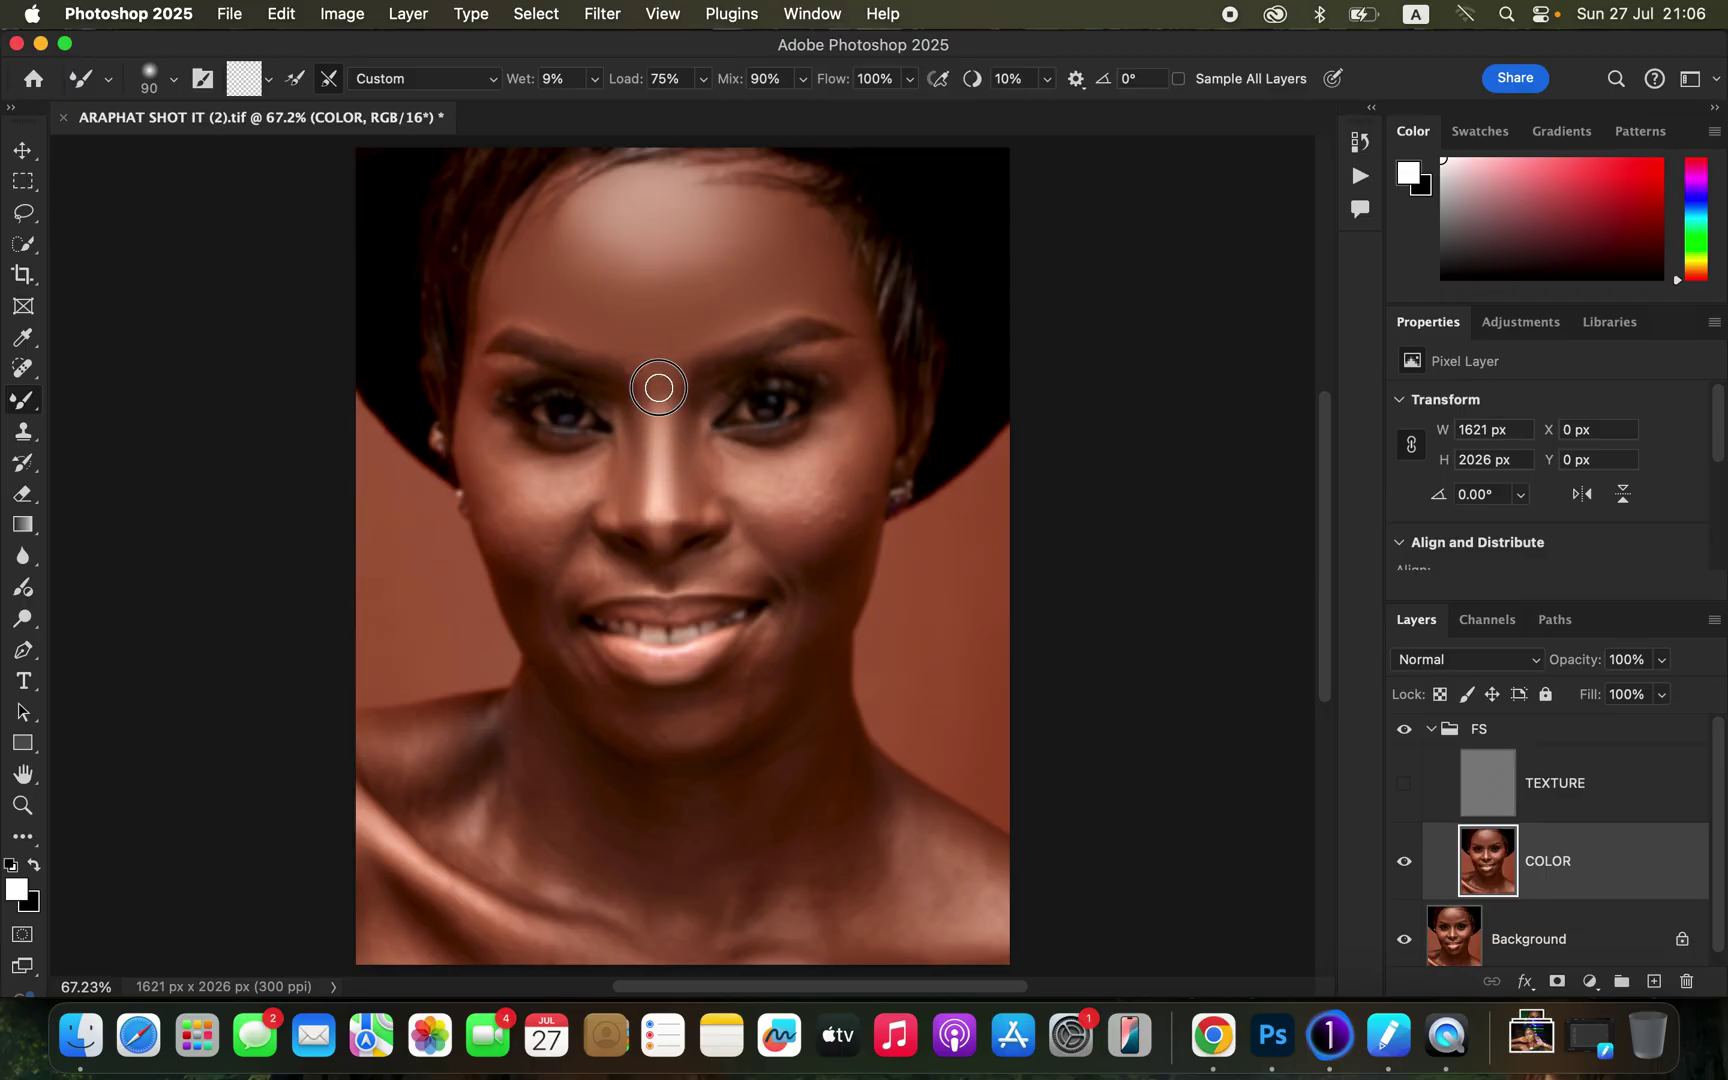
pyautogui.moveTo(659, 388)
pyautogui.mouseDown()
pyautogui.moveTo(675, 370)
pyautogui.moveTo(654, 369)
pyautogui.mouseUp()
pyautogui.moveTo(678, 519)
pyautogui.mouseDown()
pyautogui.moveTo(681, 479)
pyautogui.moveTo(632, 481)
pyautogui.mouseUp()
# - Smooth both cheeks, the under-eye areas and the side of the face with the Mixer Brush, using a size of 125 px
pyautogui.moveTo(733, 467)
pyautogui.mouseDown()
pyautogui.moveTo(791, 486)
pyautogui.moveTo(803, 479)
pyautogui.moveTo(763, 481)
pyautogui.moveTo(823, 448)
pyautogui.moveTo(747, 475)
pyautogui.moveTo(825, 443)
pyautogui.moveTo(801, 494)
pyautogui.moveTo(830, 453)
pyautogui.mouseUp()
pyautogui.moveTo(872, 377)
pyautogui.mouseDown()
pyautogui.moveTo(827, 510)
pyautogui.moveTo(784, 532)
pyautogui.moveTo(815, 535)
pyautogui.moveTo(863, 442)
pyautogui.moveTo(817, 538)
pyautogui.moveTo(860, 498)
pyautogui.moveTo(812, 548)
pyautogui.mouseUp()
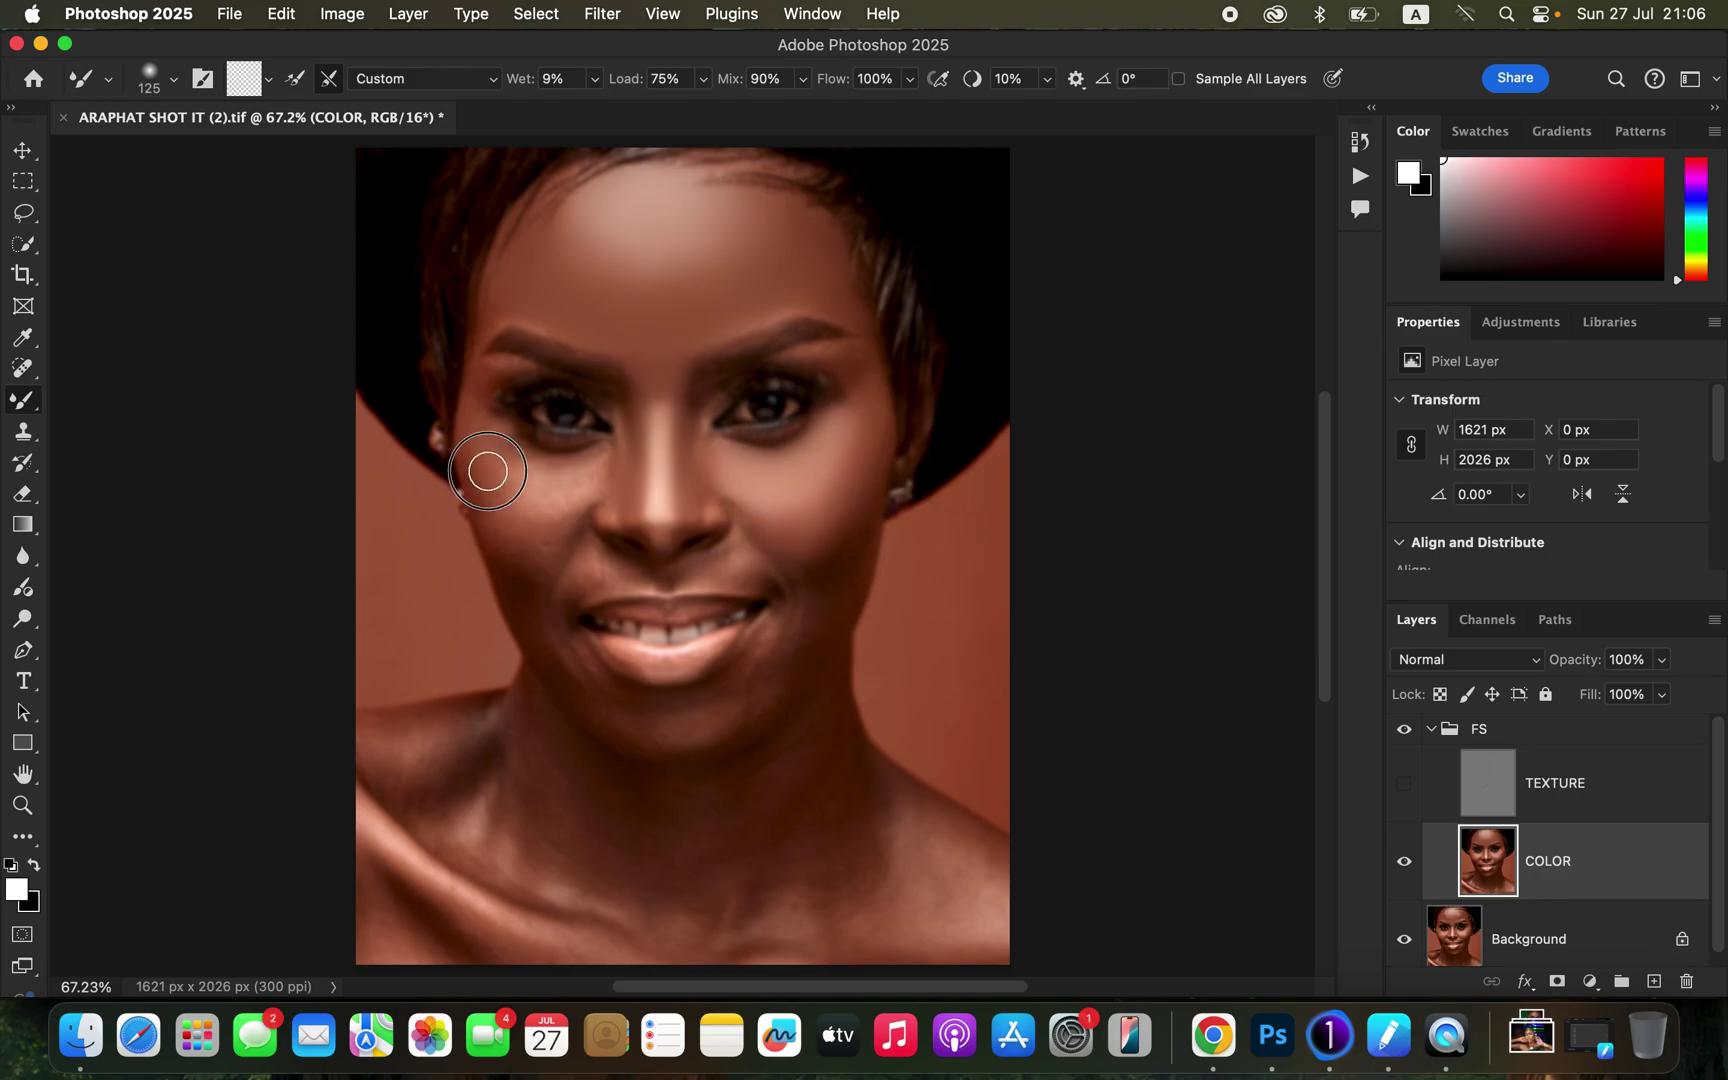
pyautogui.moveTo(488, 471)
pyautogui.mouseDown()
pyautogui.moveTo(522, 495)
pyautogui.moveTo(569, 477)
pyautogui.moveTo(486, 439)
pyautogui.moveTo(565, 478)
pyautogui.moveTo(593, 469)
pyautogui.moveTo(528, 511)
pyautogui.moveTo(506, 493)
pyautogui.moveTo(564, 515)
pyautogui.moveTo(531, 550)
pyautogui.moveTo(483, 488)
pyautogui.moveTo(514, 552)
pyautogui.moveTo(553, 524)
pyautogui.moveTo(554, 482)
pyautogui.moveTo(594, 461)
pyautogui.moveTo(474, 429)
pyautogui.mouseUp()
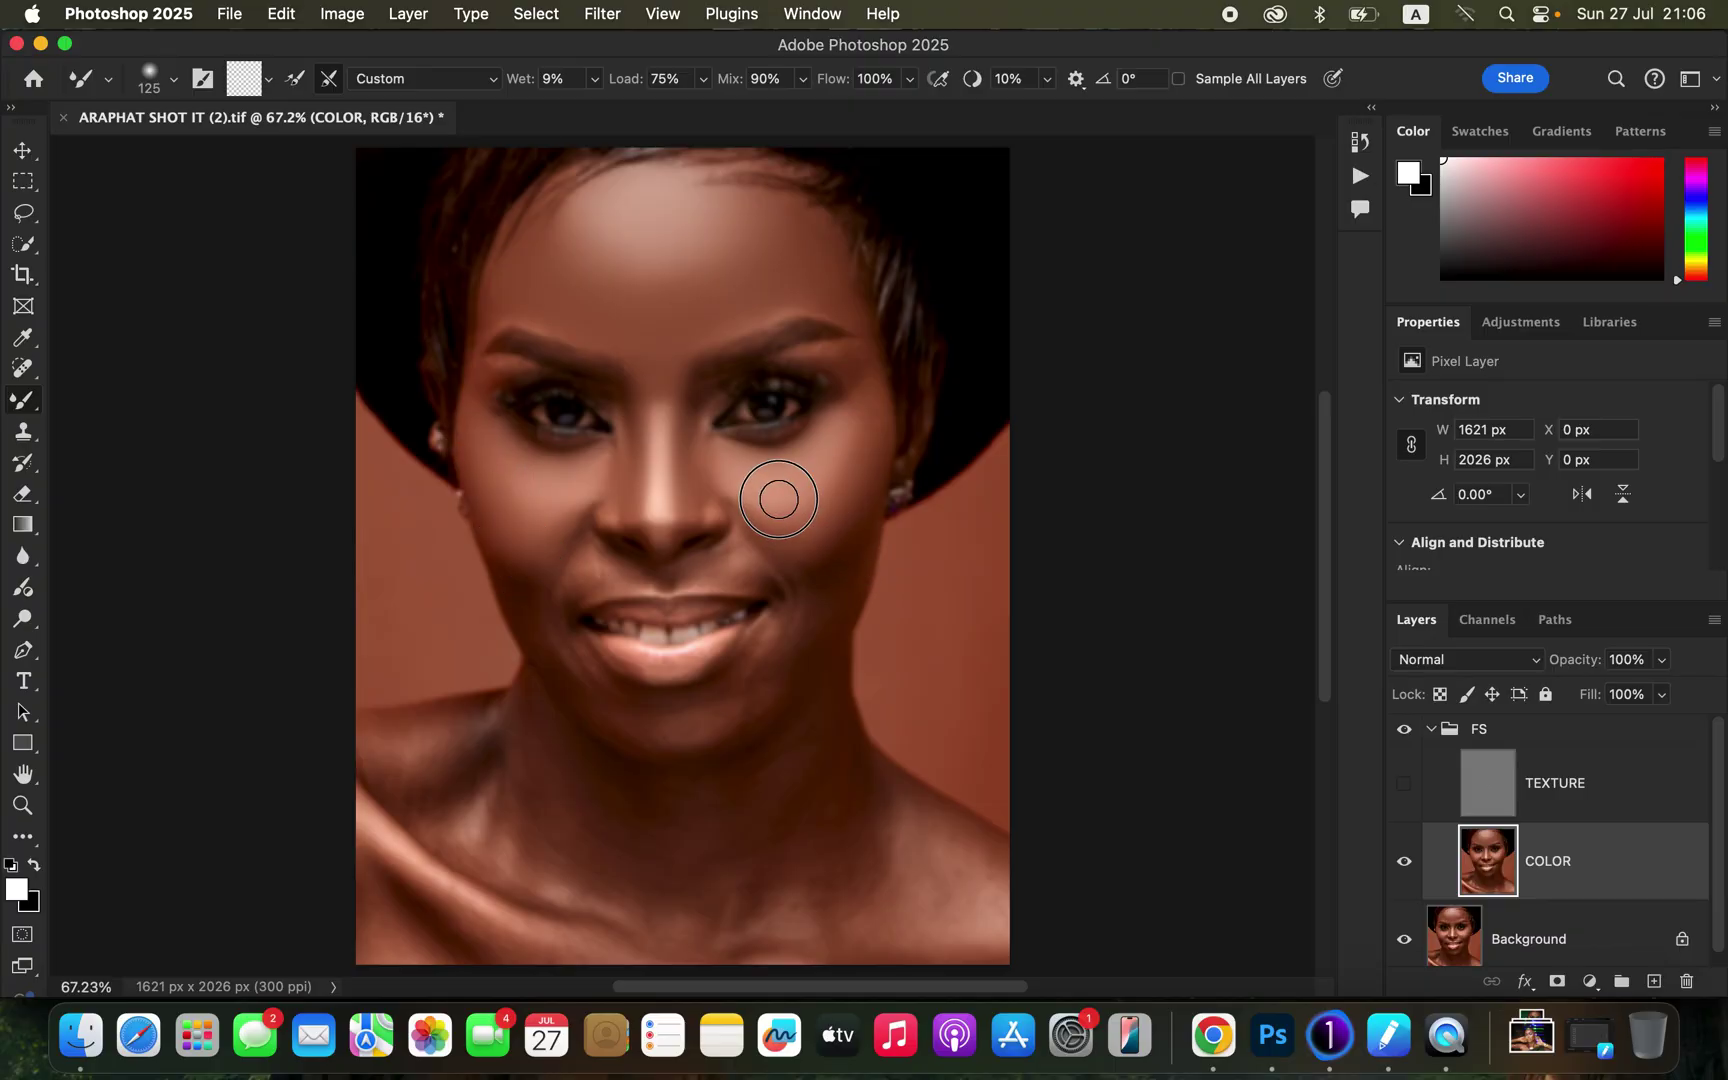
pyautogui.moveTo(726, 461); pyautogui.dragTo(693, 479)
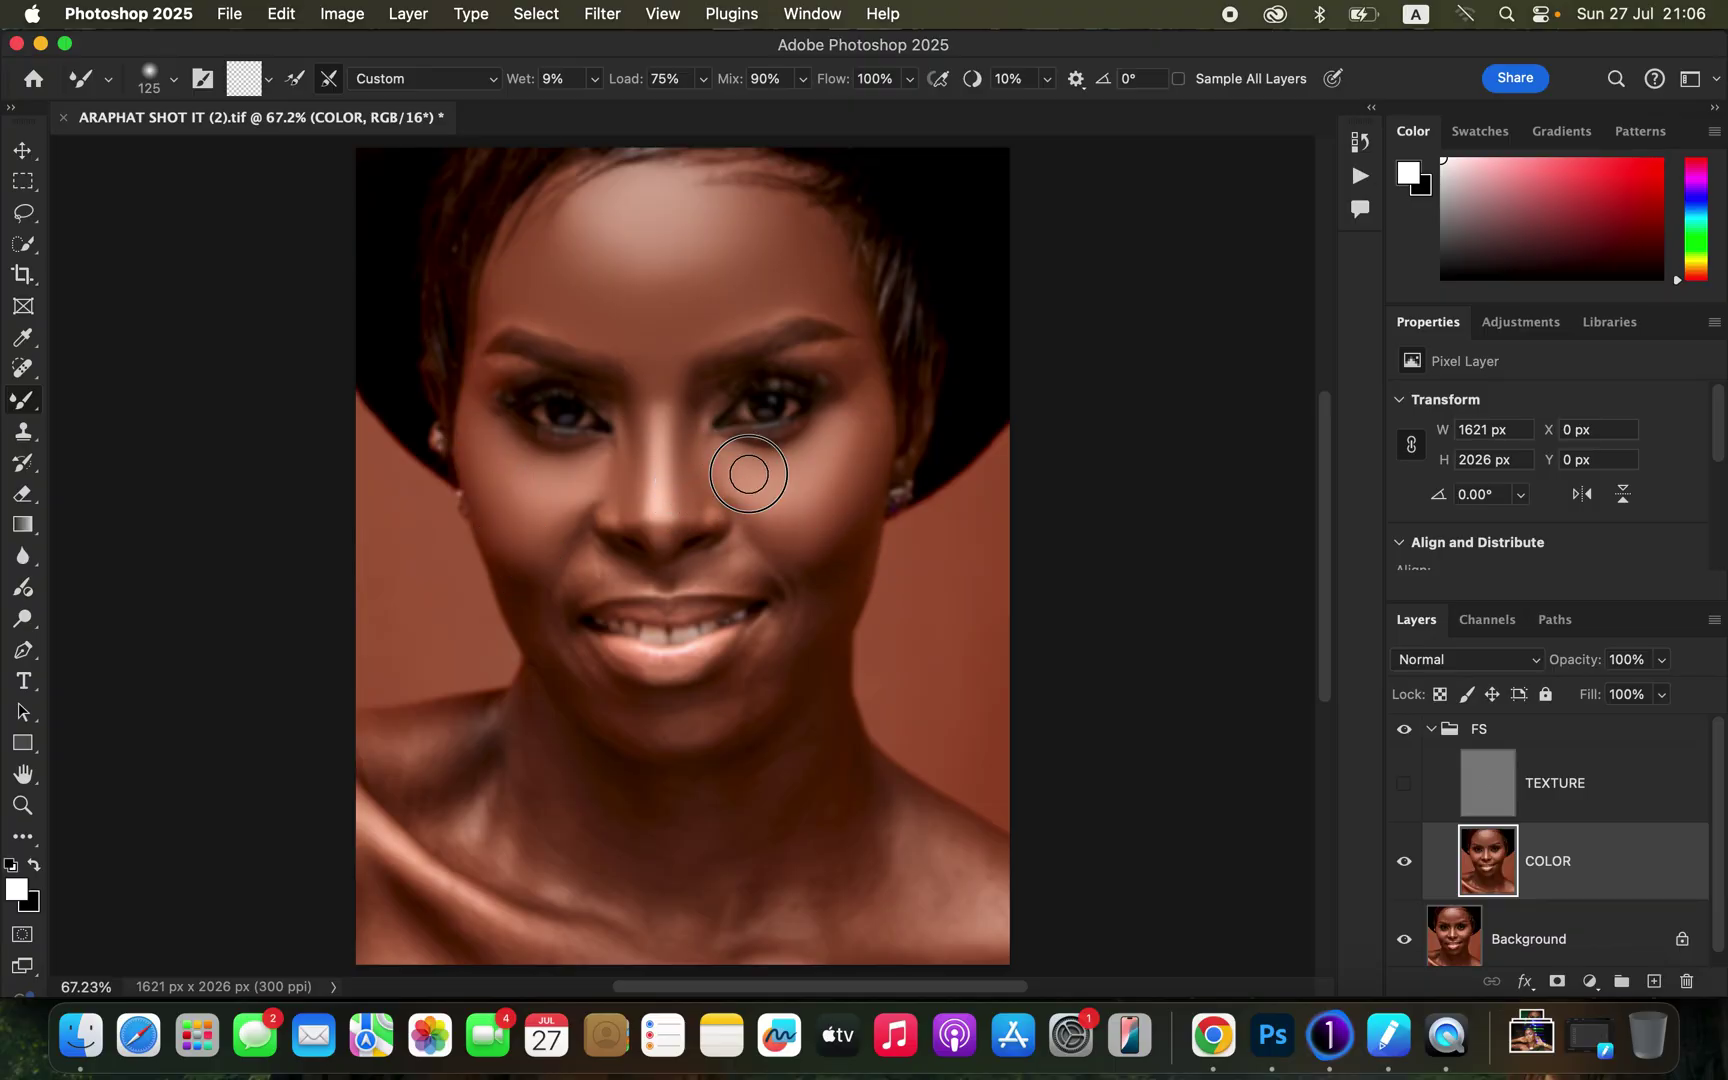
# - Blend the jaw, chin and skin around the mouth with the Mixer Brush, reducing its size from 125 to 100 px near the lips
pyautogui.moveTo(840, 547)
pyautogui.mouseDown()
pyautogui.moveTo(827, 593)
pyautogui.moveTo(774, 650)
pyautogui.moveTo(832, 589)
pyautogui.moveTo(775, 675)
pyautogui.mouseUp()
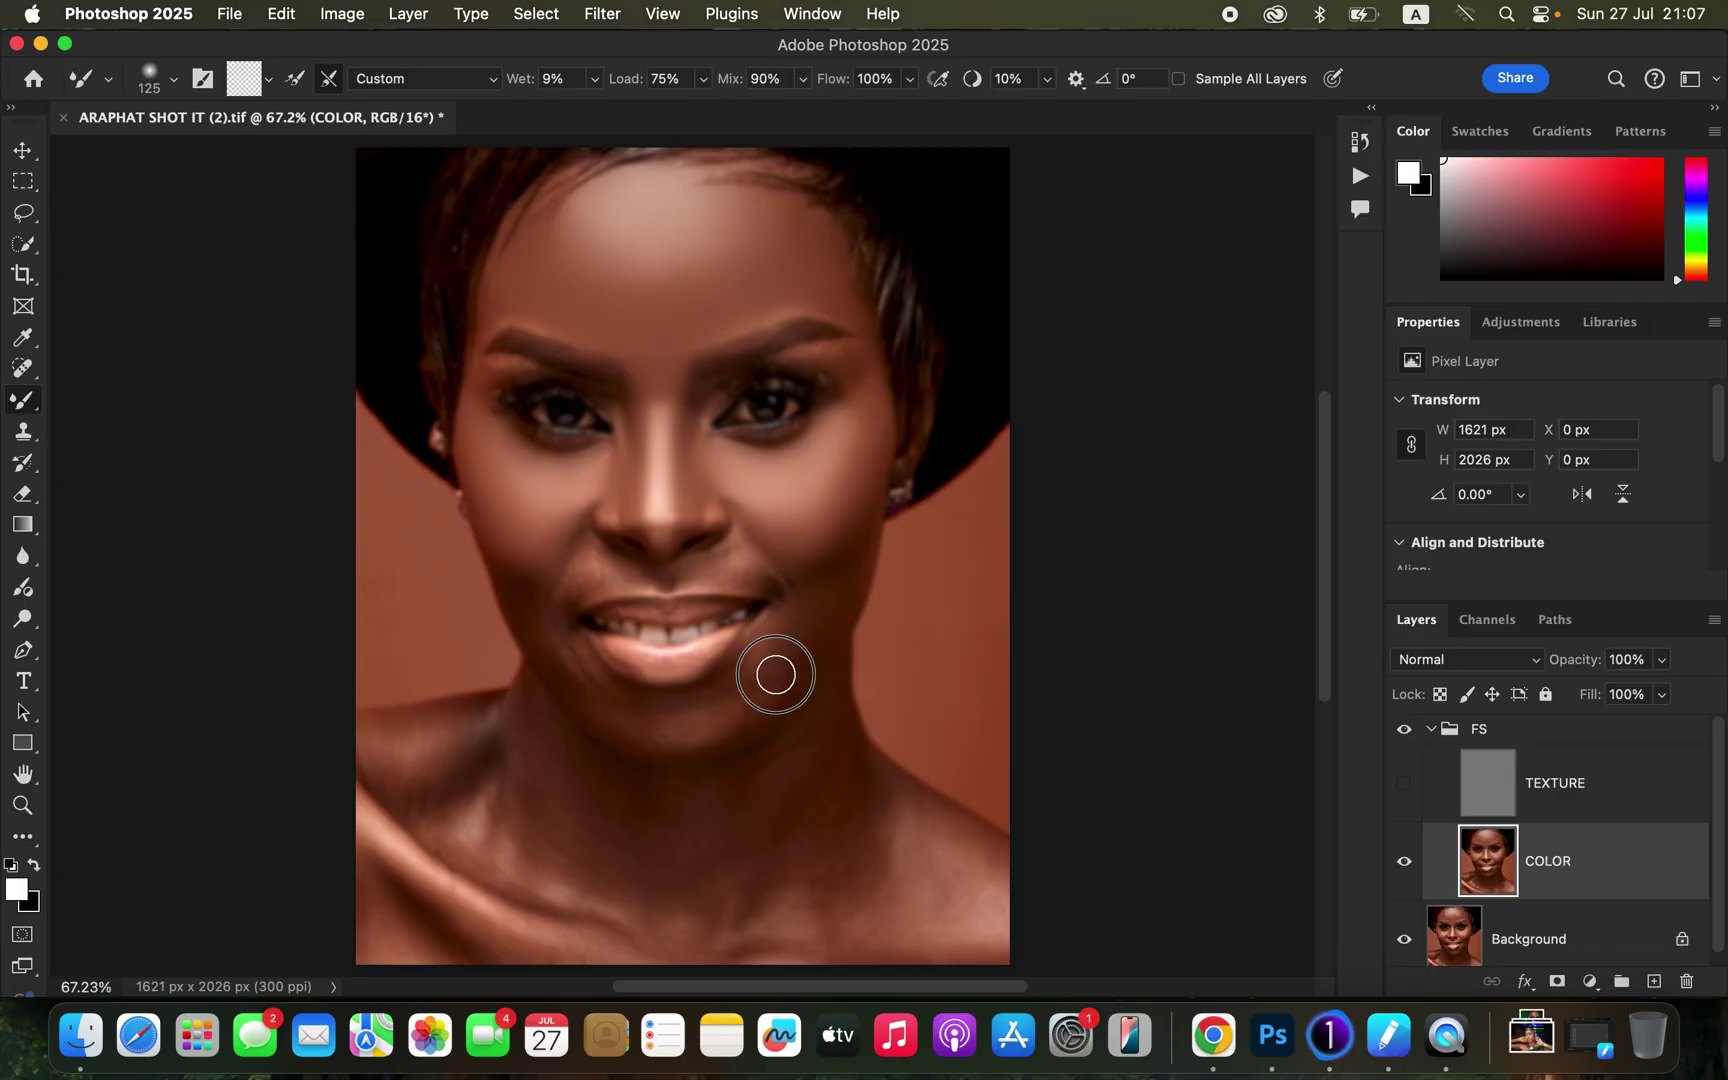
pyautogui.moveTo(647, 722)
pyautogui.mouseDown()
pyautogui.moveTo(730, 730)
pyautogui.moveTo(694, 729)
pyautogui.moveTo(757, 675)
pyautogui.moveTo(743, 715)
pyautogui.moveTo(750, 680)
pyautogui.mouseUp()
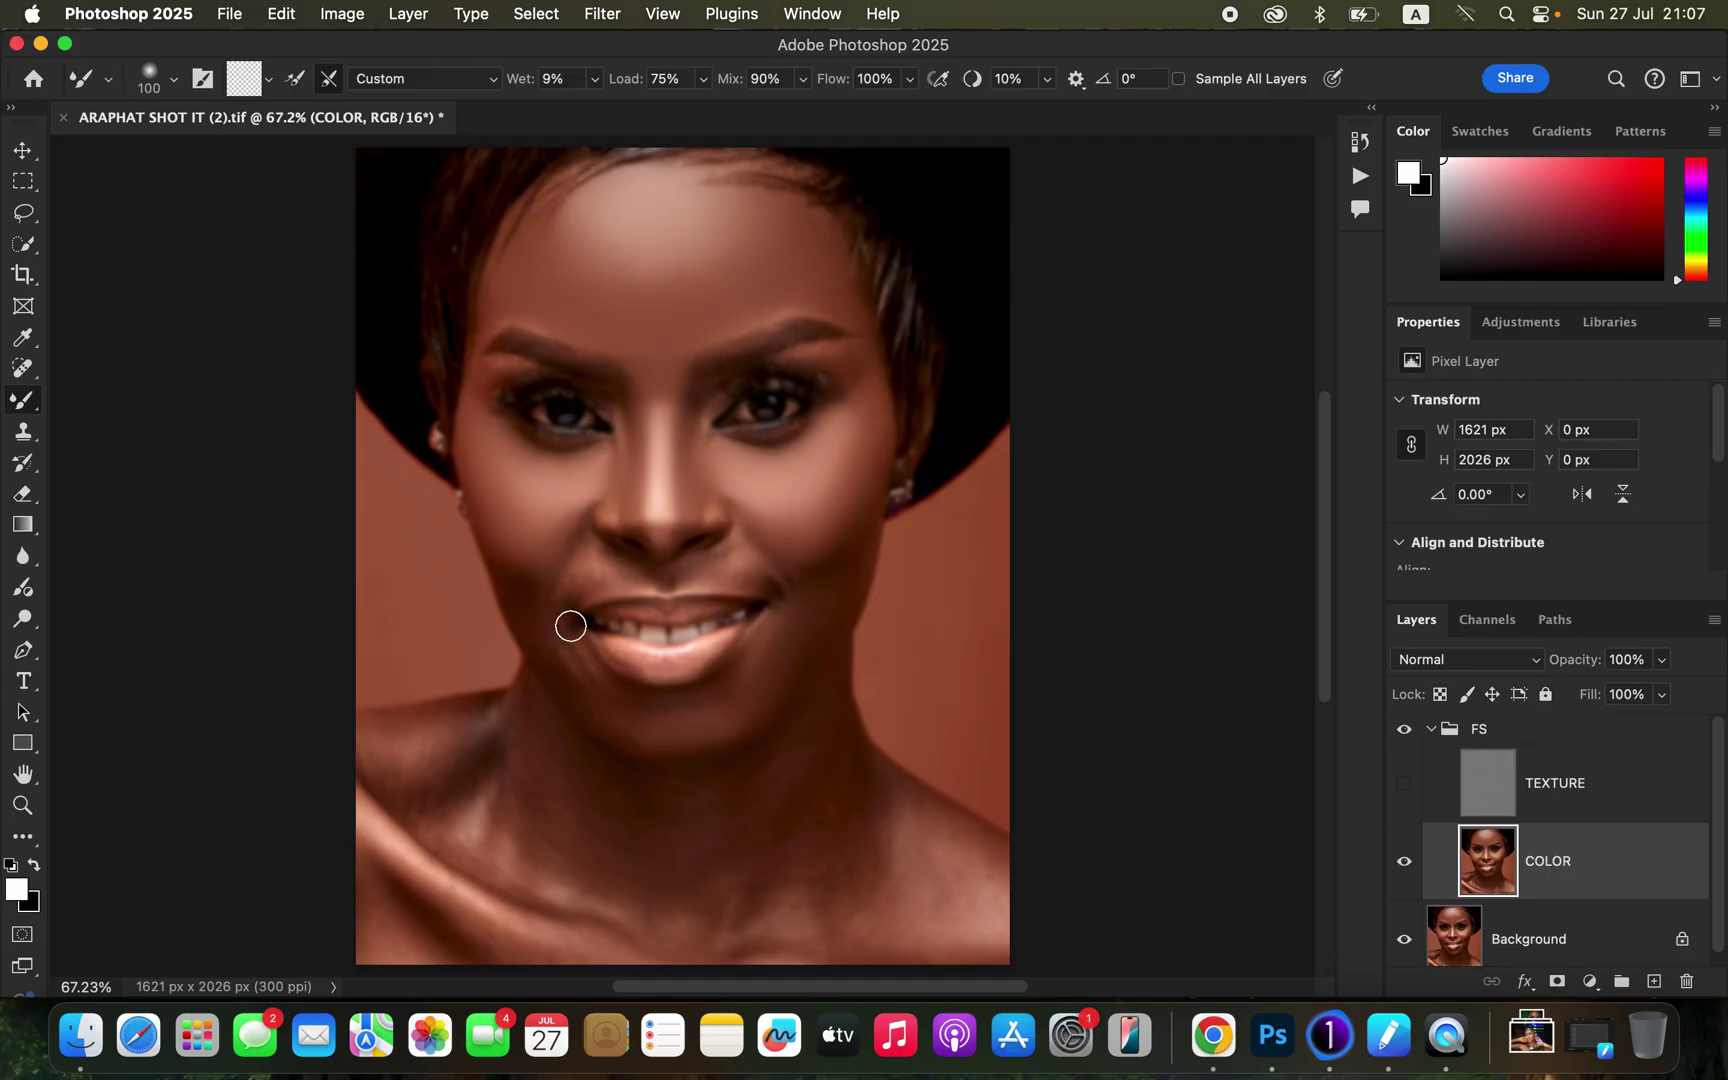
pyautogui.moveTo(544, 607)
pyautogui.mouseDown()
pyautogui.moveTo(567, 679)
pyautogui.moveTo(536, 633)
pyautogui.moveTo(598, 710)
pyautogui.moveTo(579, 675)
pyautogui.moveTo(640, 729)
pyautogui.moveTo(588, 684)
pyautogui.mouseUp()
pyautogui.moveTo(580, 579)
pyautogui.mouseDown()
pyautogui.moveTo(579, 594)
pyautogui.moveTo(602, 555)
pyautogui.moveTo(571, 602)
pyautogui.moveTo(572, 540)
pyautogui.moveTo(550, 562)
pyautogui.mouseUp()
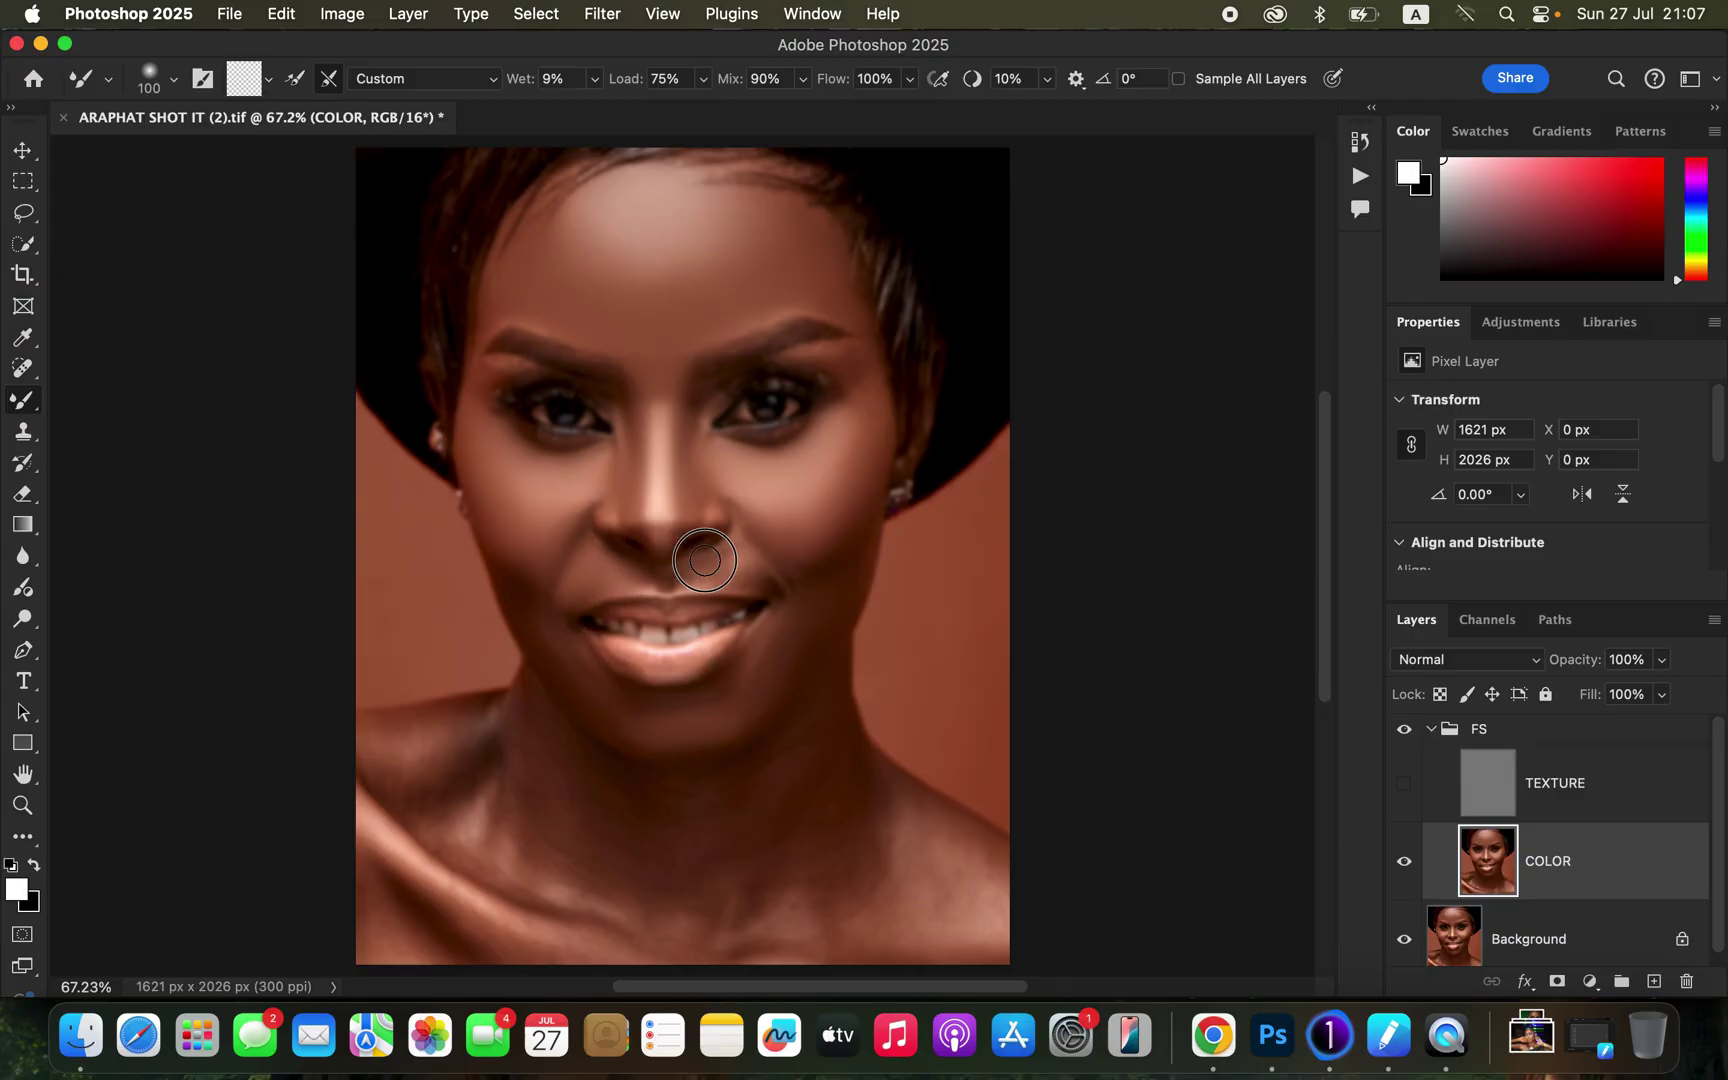
pyautogui.moveTo(705, 560)
pyautogui.mouseDown()
pyautogui.moveTo(741, 574)
pyautogui.moveTo(748, 524)
pyautogui.moveTo(781, 541)
pyautogui.mouseUp()
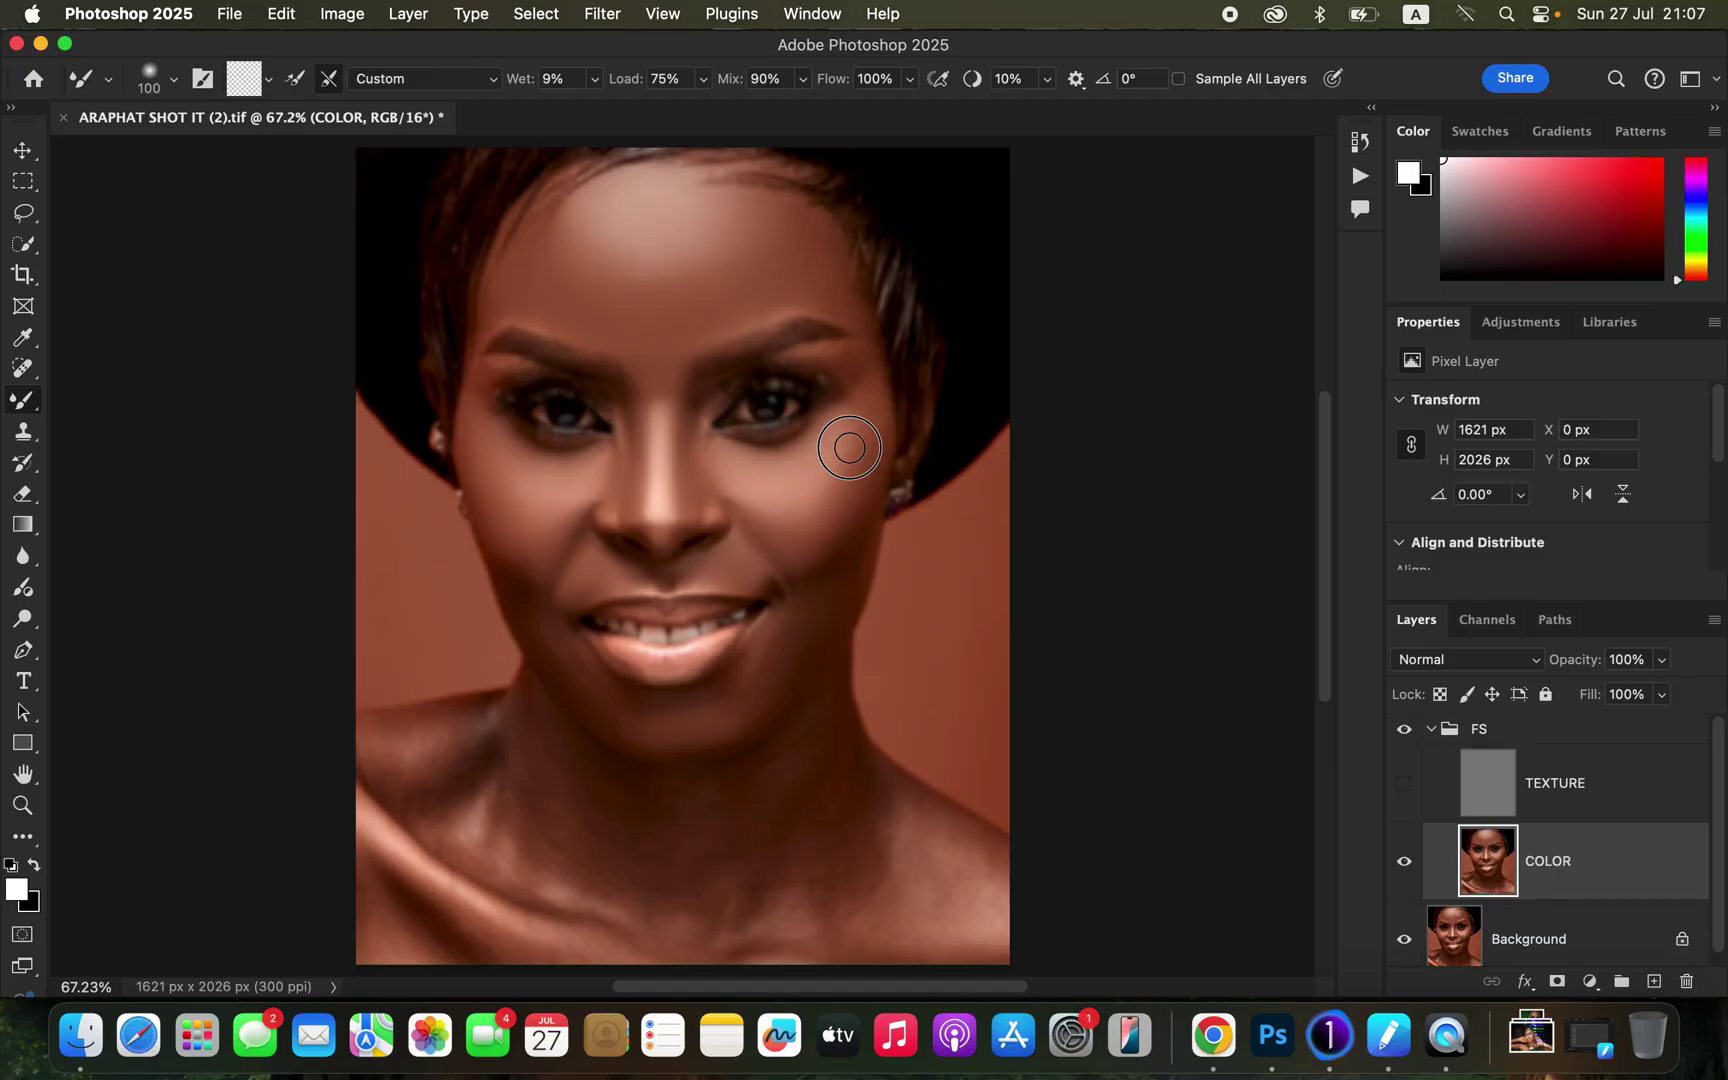
# - Refine the tone transitions on the temple, both cheeks and the nose with the Mixer Brush at 100 px
pyautogui.moveTo(849, 447); pyautogui.dragTo(850, 320)
pyautogui.moveTo(485, 448)
pyautogui.mouseDown()
pyautogui.moveTo(546, 581)
pyautogui.moveTo(478, 486)
pyautogui.moveTo(535, 528)
pyautogui.mouseUp()
pyautogui.moveTo(598, 471); pyautogui.dragTo(638, 500)
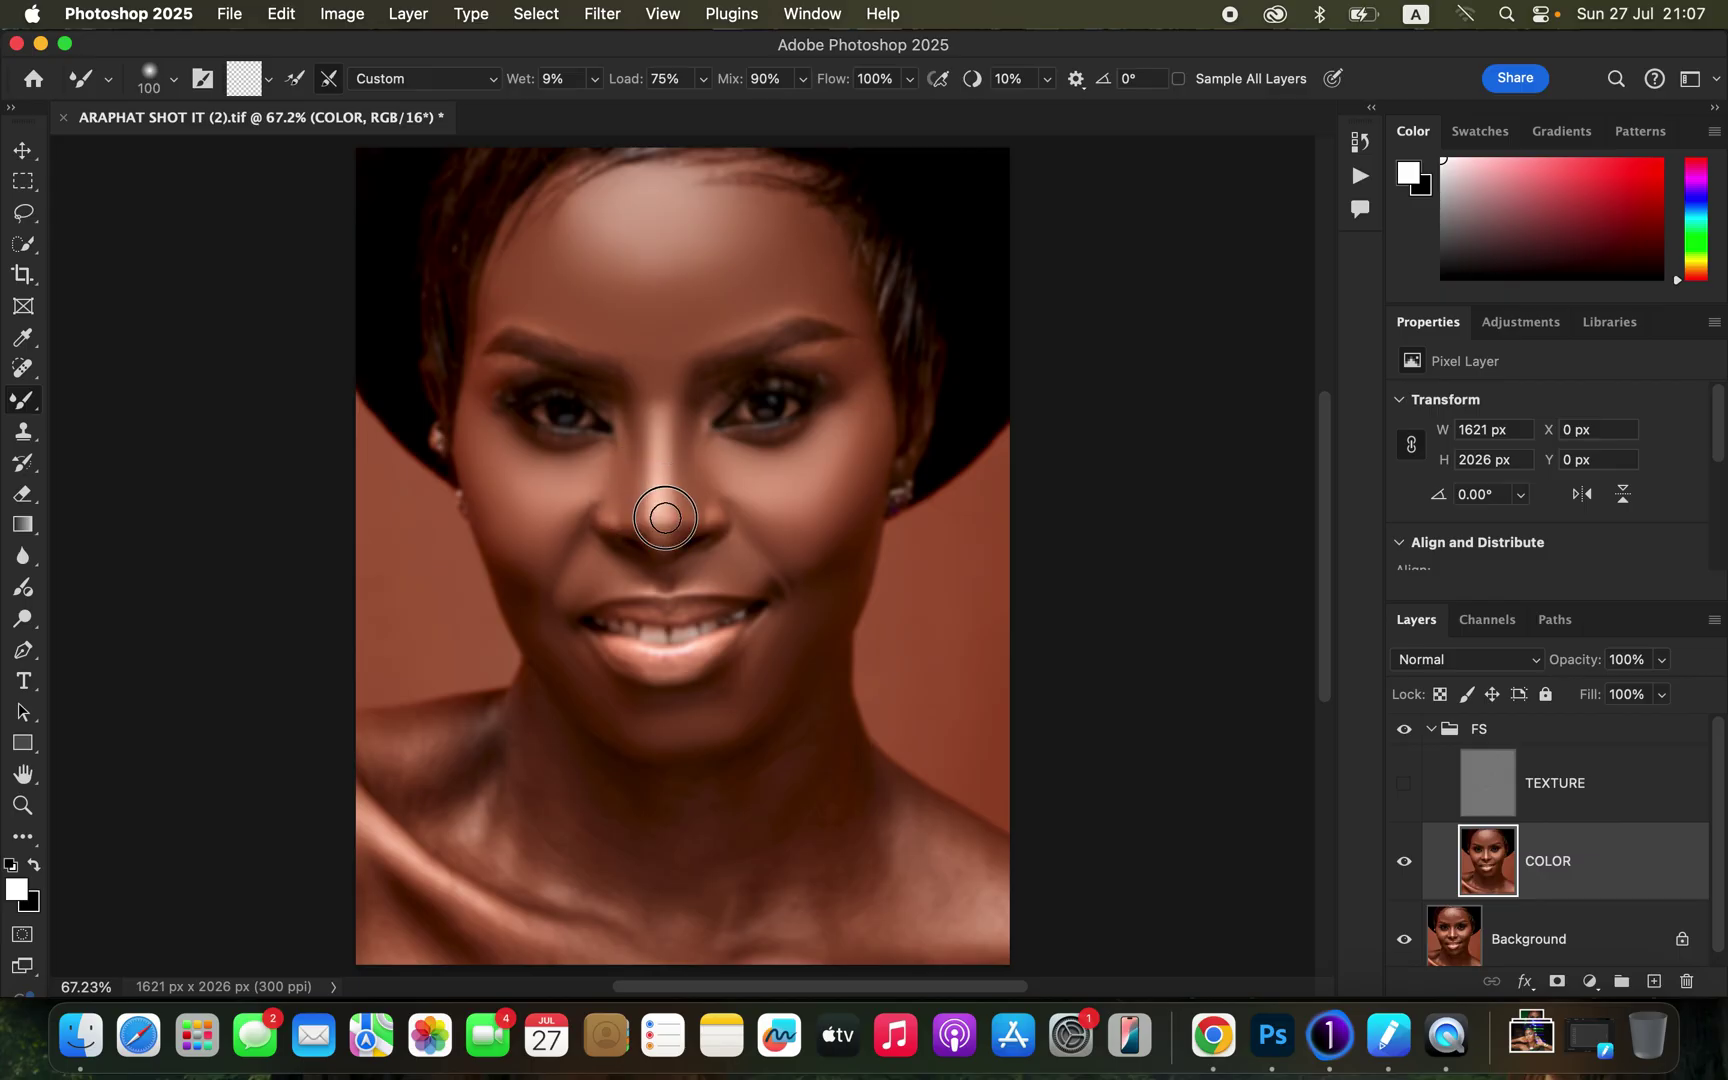
pyautogui.moveTo(844, 550)
pyautogui.mouseDown()
pyautogui.moveTo(804, 478)
pyautogui.moveTo(850, 435)
pyautogui.moveTo(879, 473)
pyautogui.mouseUp()
pyautogui.moveTo(839, 540); pyautogui.dragTo(809, 556)
# - Enlarge the Mixer Brush to 200 px and smooth the neck, chest and shoulders, then reduce the brush to 125 px
pyautogui.press(']')
pyautogui.press(']')
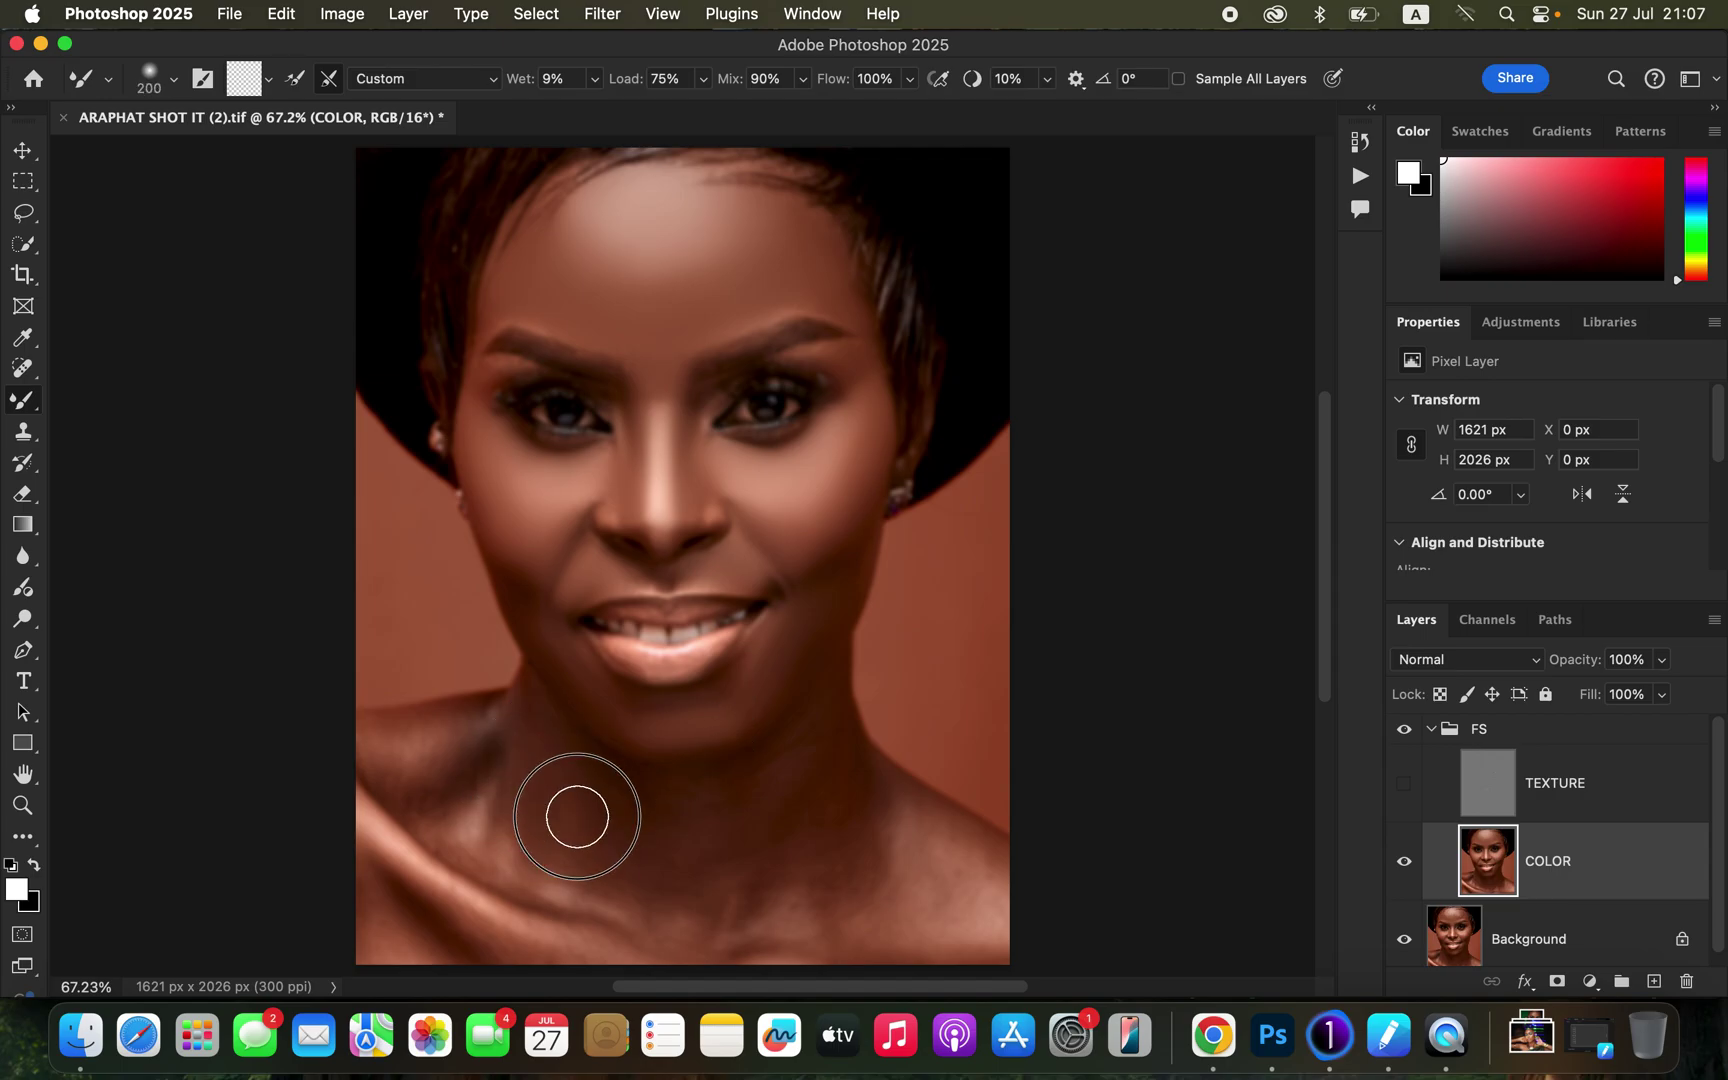
pyautogui.moveTo(620, 906)
pyautogui.mouseDown()
pyautogui.moveTo(671, 851)
pyautogui.moveTo(680, 900)
pyautogui.moveTo(778, 750)
pyautogui.moveTo(759, 910)
pyautogui.moveTo(790, 795)
pyautogui.moveTo(792, 846)
pyautogui.moveTo(828, 805)
pyautogui.moveTo(893, 879)
pyautogui.moveTo(971, 918)
pyautogui.moveTo(875, 809)
pyautogui.moveTo(916, 826)
pyautogui.moveTo(828, 738)
pyautogui.moveTo(788, 798)
pyautogui.moveTo(771, 778)
pyautogui.moveTo(685, 804)
pyautogui.moveTo(754, 901)
pyautogui.moveTo(768, 886)
pyautogui.moveTo(751, 902)
pyautogui.moveTo(843, 952)
pyautogui.moveTo(798, 934)
pyautogui.moveTo(830, 830)
pyautogui.moveTo(849, 903)
pyautogui.moveTo(746, 809)
pyautogui.moveTo(450, 749)
pyautogui.moveTo(480, 730)
pyautogui.moveTo(477, 786)
pyautogui.moveTo(420, 802)
pyautogui.moveTo(477, 820)
pyautogui.moveTo(472, 806)
pyautogui.moveTo(466, 839)
pyautogui.moveTo(519, 870)
pyautogui.moveTo(515, 850)
pyautogui.moveTo(574, 808)
pyautogui.moveTo(574, 781)
pyautogui.moveTo(592, 796)
pyautogui.moveTo(496, 743)
pyautogui.moveTo(384, 752)
pyautogui.moveTo(464, 783)
pyautogui.moveTo(389, 841)
pyautogui.moveTo(511, 921)
pyautogui.moveTo(446, 890)
pyautogui.moveTo(546, 932)
pyautogui.moveTo(378, 903)
pyautogui.moveTo(394, 934)
pyautogui.moveTo(443, 886)
pyautogui.moveTo(463, 824)
pyautogui.moveTo(452, 836)
pyautogui.moveTo(432, 783)
pyautogui.moveTo(487, 737)
pyautogui.moveTo(463, 822)
pyautogui.moveTo(432, 783)
pyautogui.moveTo(509, 721)
pyautogui.moveTo(536, 729)
pyautogui.moveTo(370, 741)
pyautogui.moveTo(521, 702)
pyautogui.moveTo(539, 746)
pyautogui.moveTo(490, 814)
pyautogui.moveTo(537, 893)
pyautogui.mouseUp()
pyautogui.press('[')
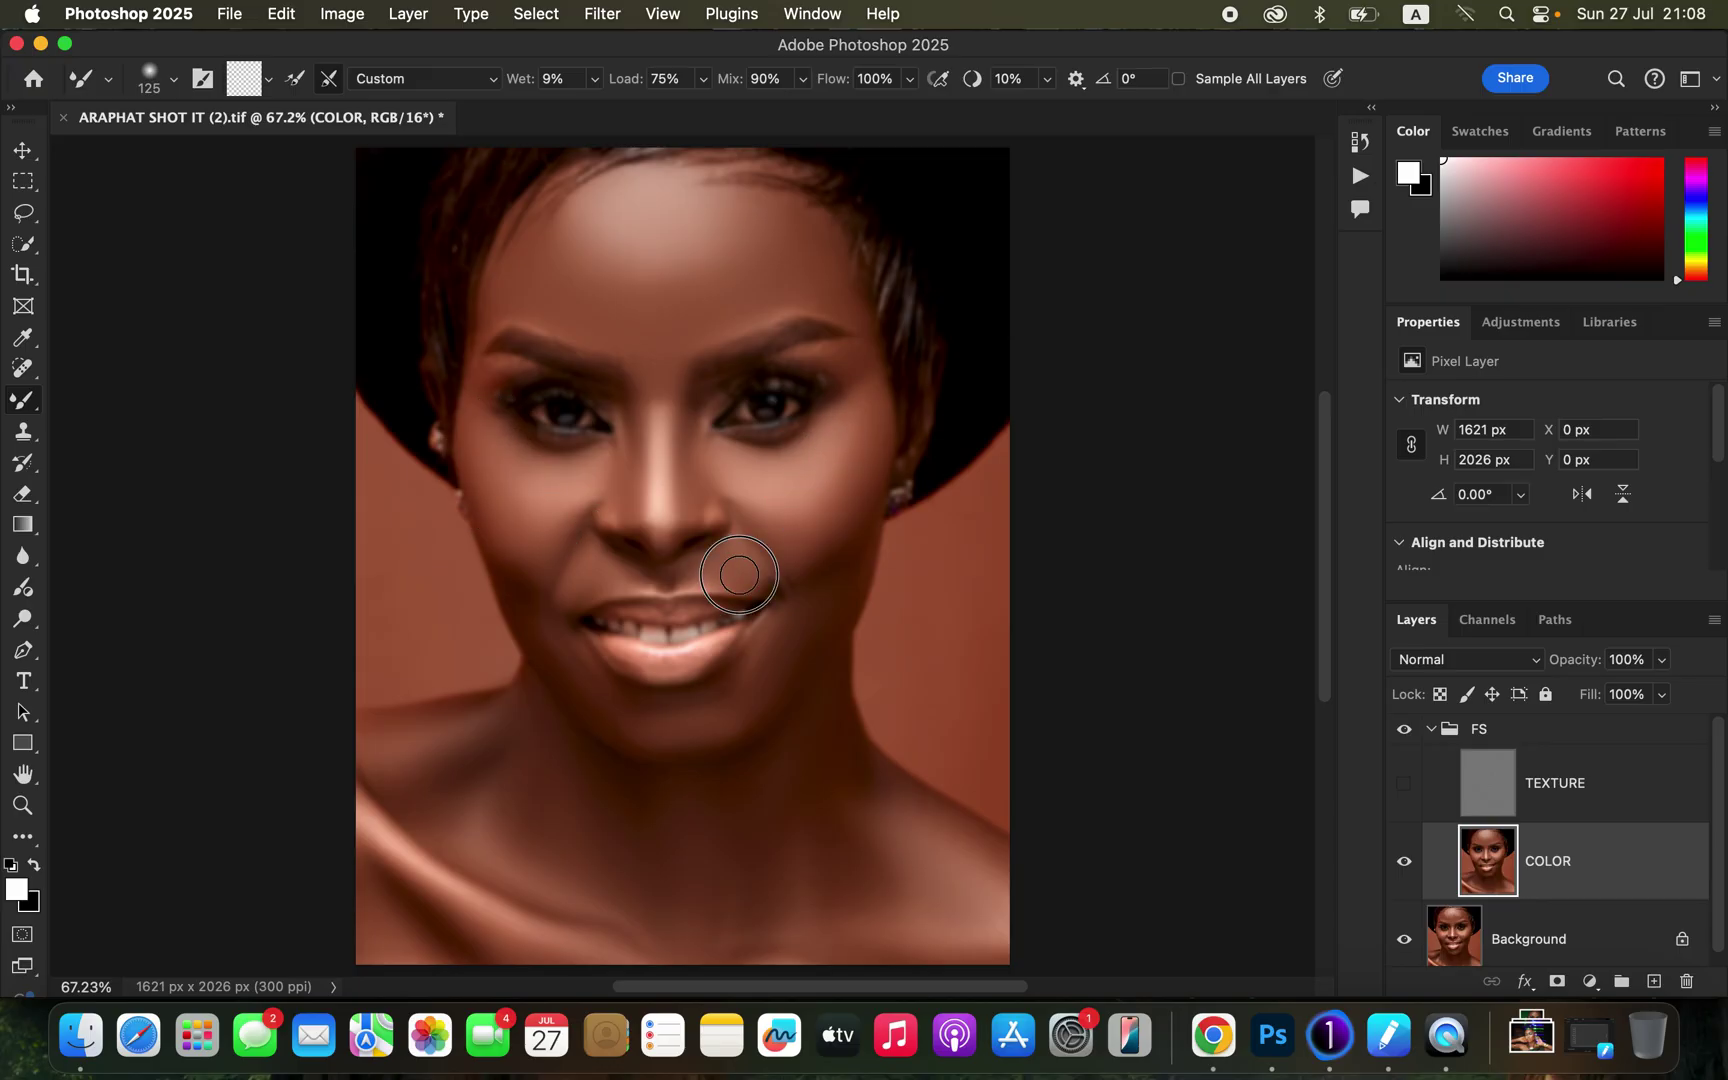
# - Show the TEXTURE layer again and compare the portrait with and without the FS group
pyautogui.click(1403, 783)
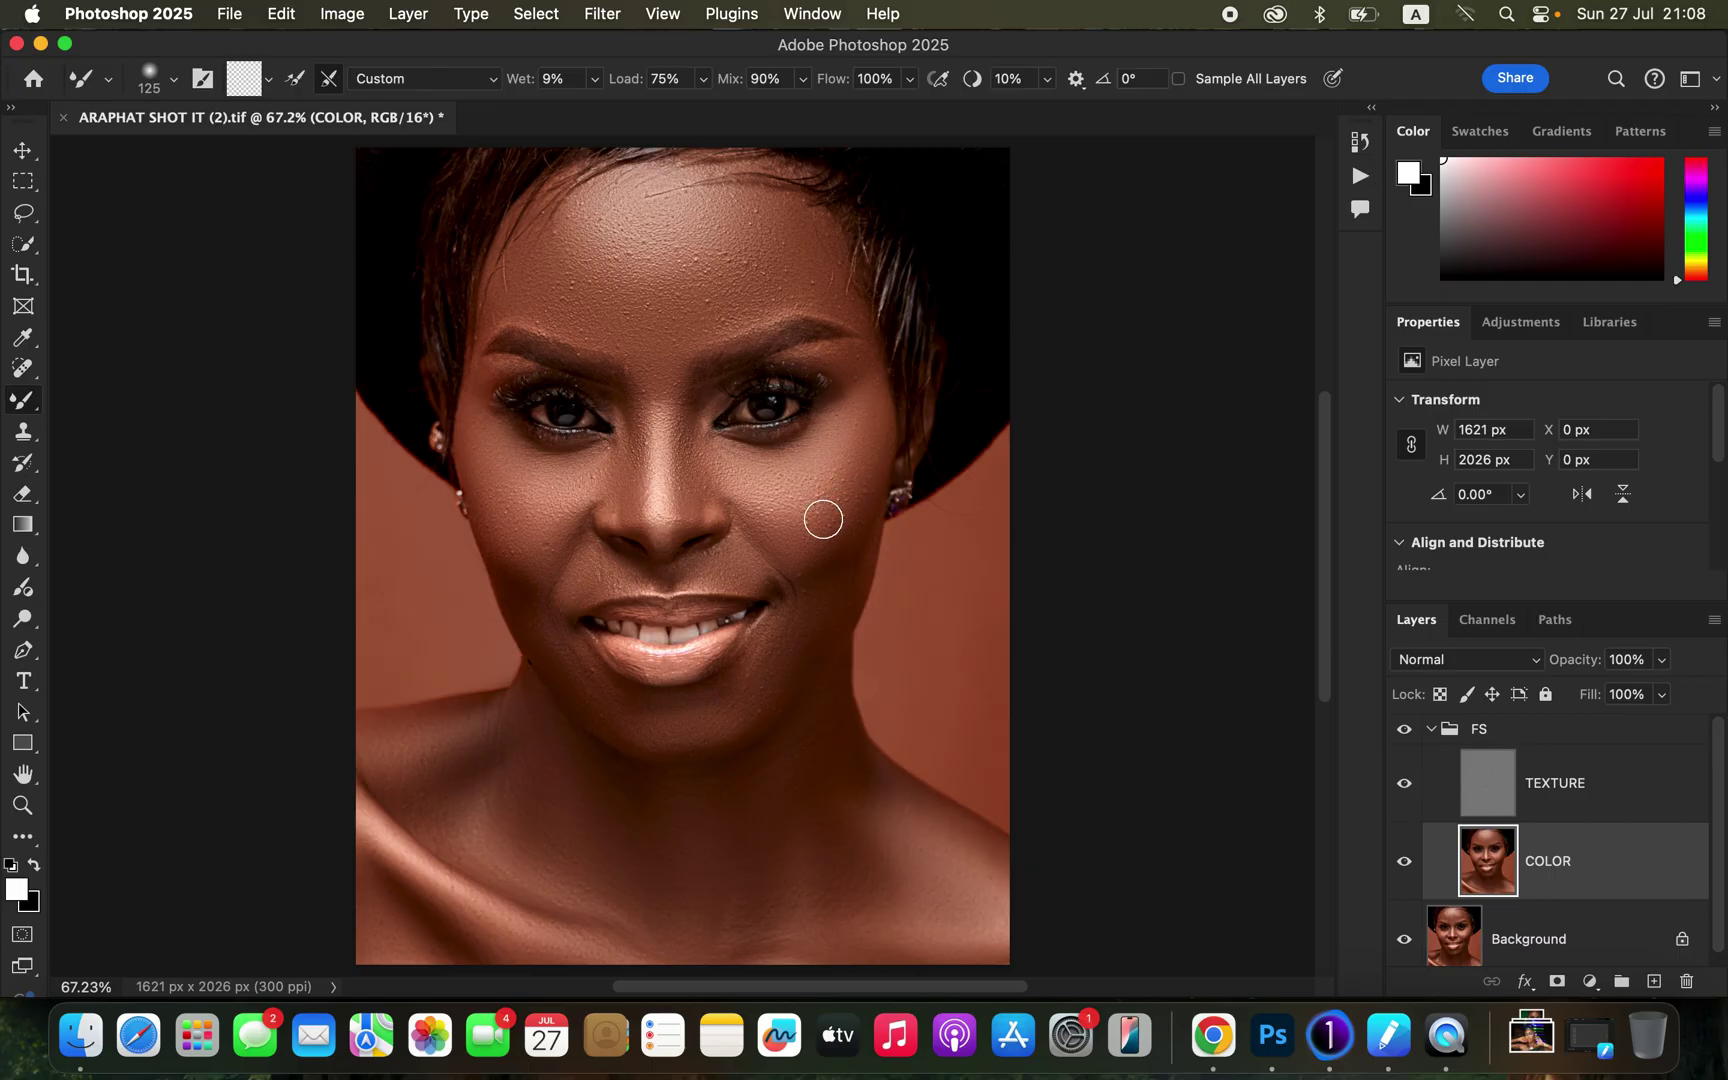
pyautogui.click(1405, 732)
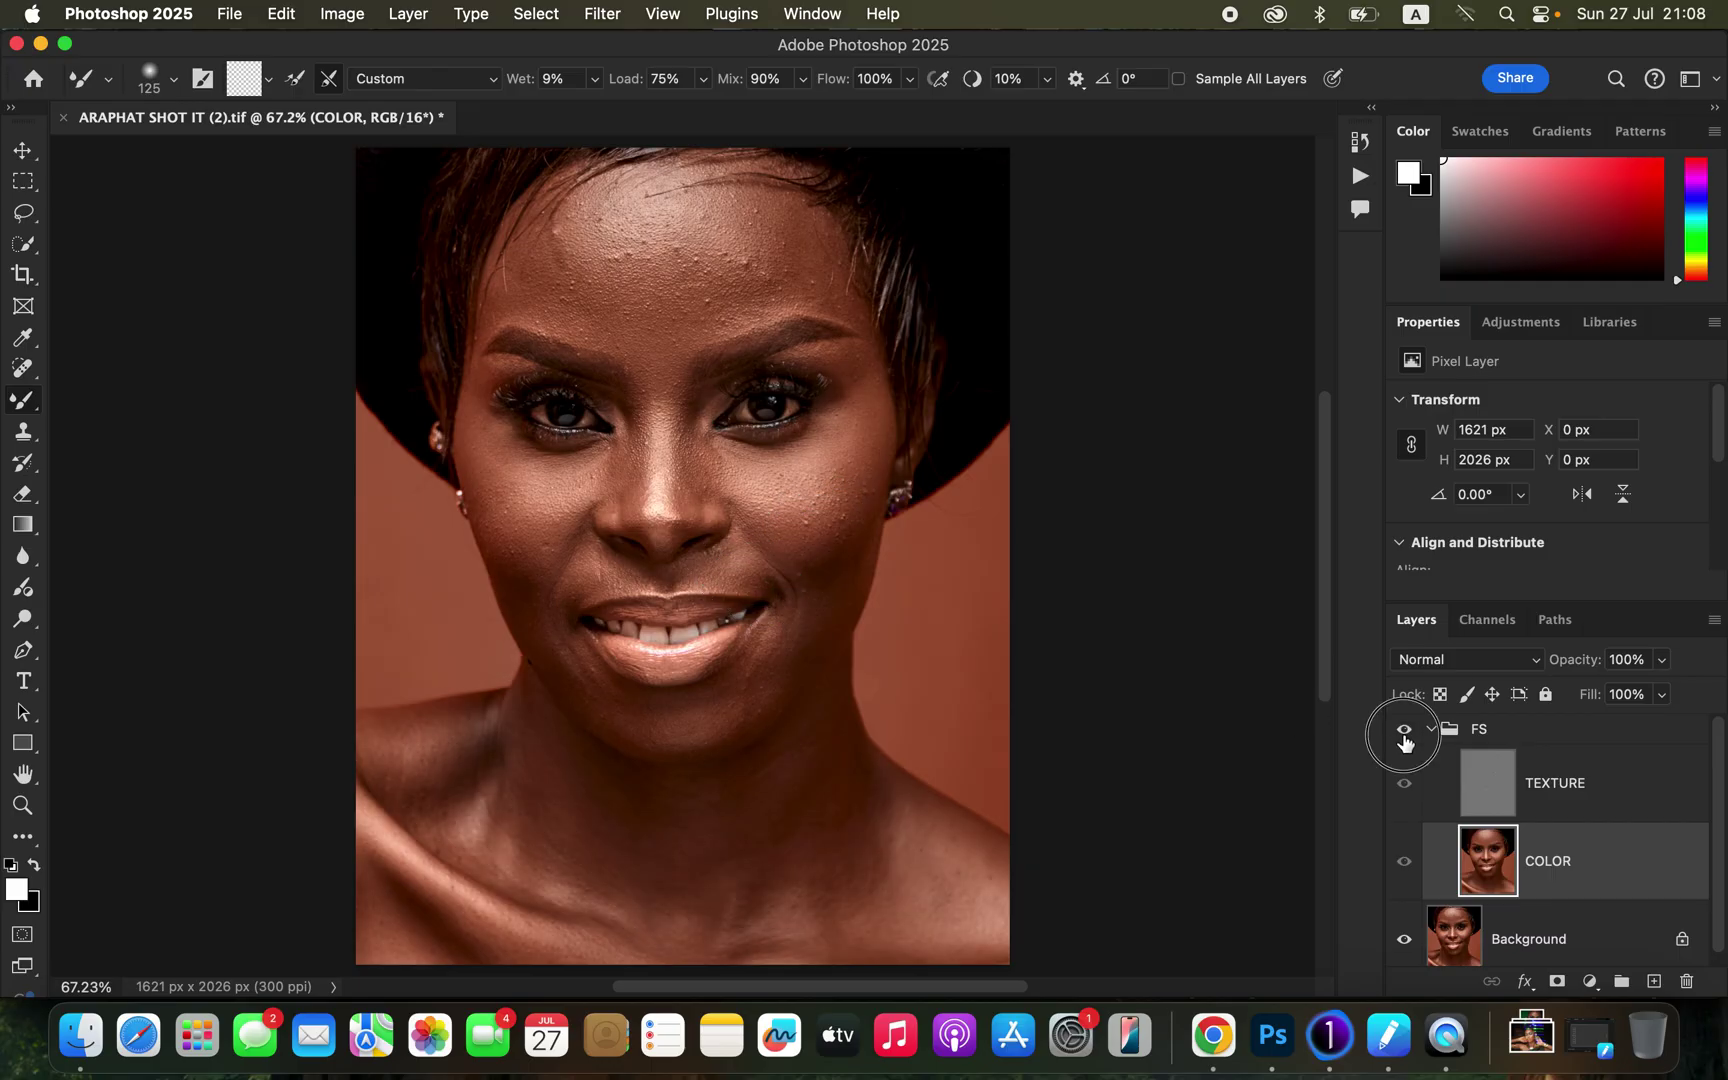
pyautogui.click(1405, 732)
pyautogui.click(1406, 735)
pyautogui.click(1405, 736)
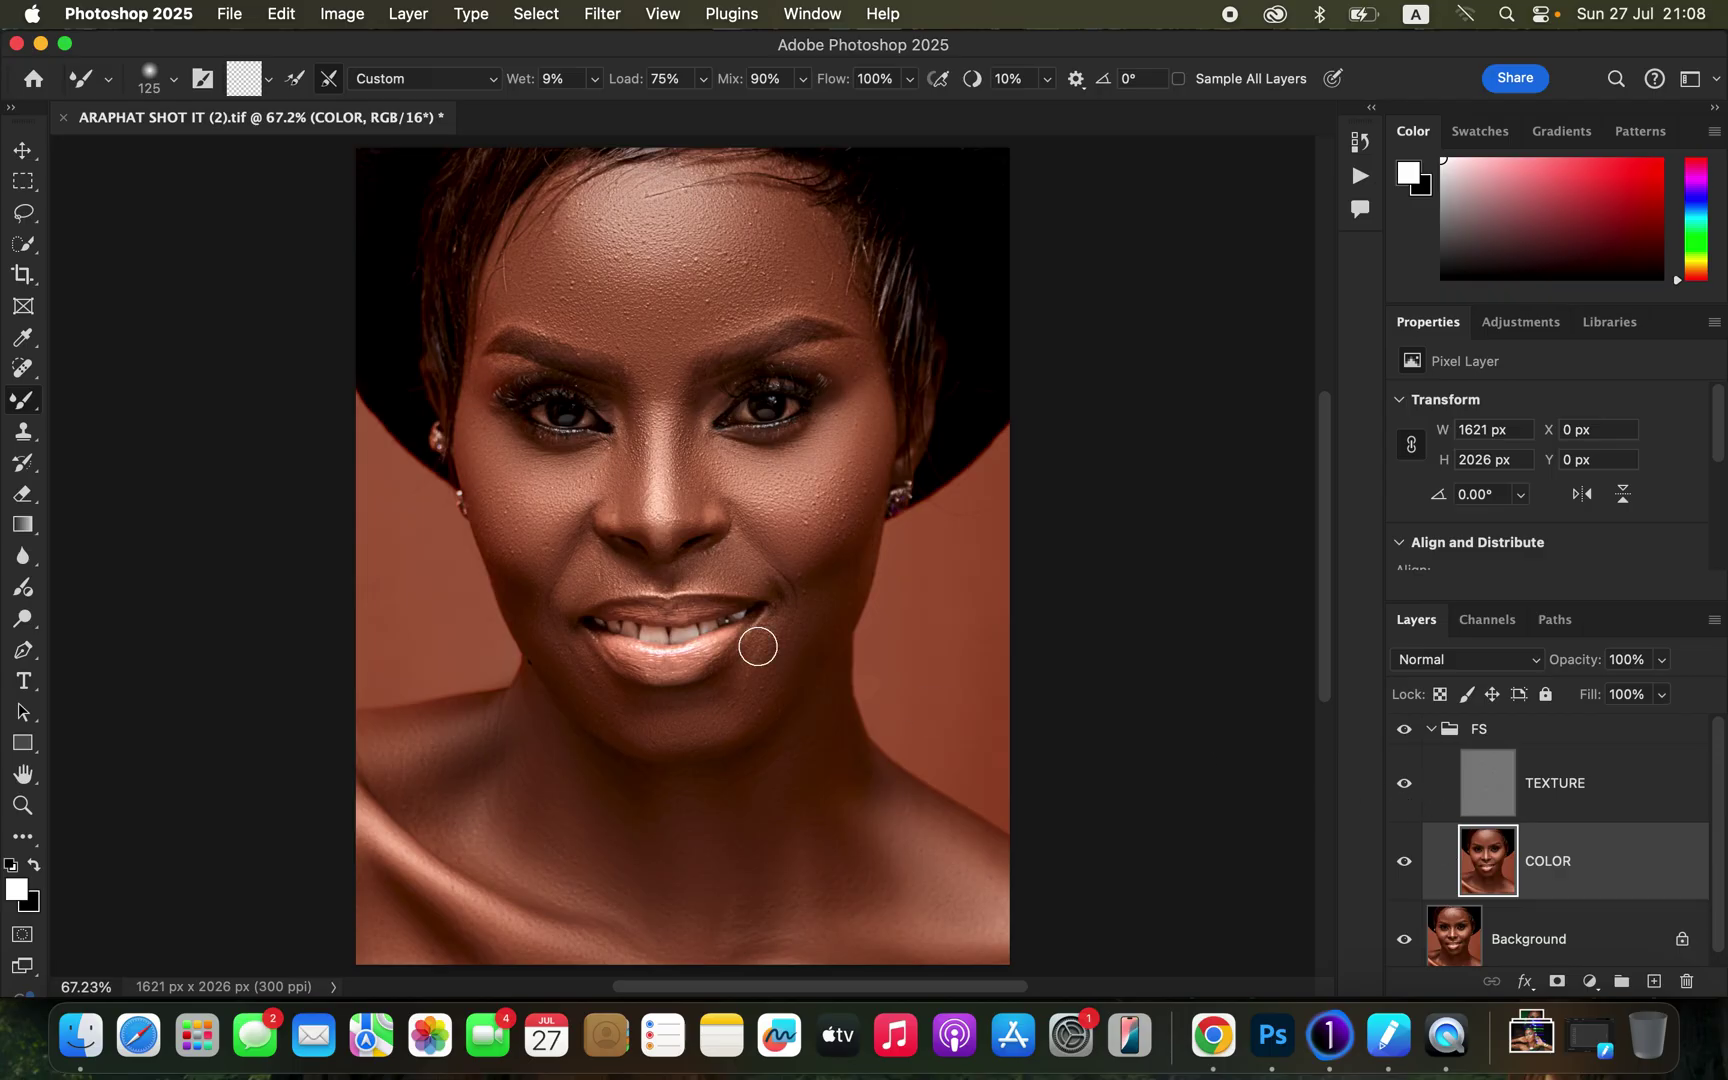
# - Lasso the forehead with a 20 px feather, apply a Gaussian Blur of 15 px to it on the COLOR layer, and deselect
pyautogui.click(20, 214)
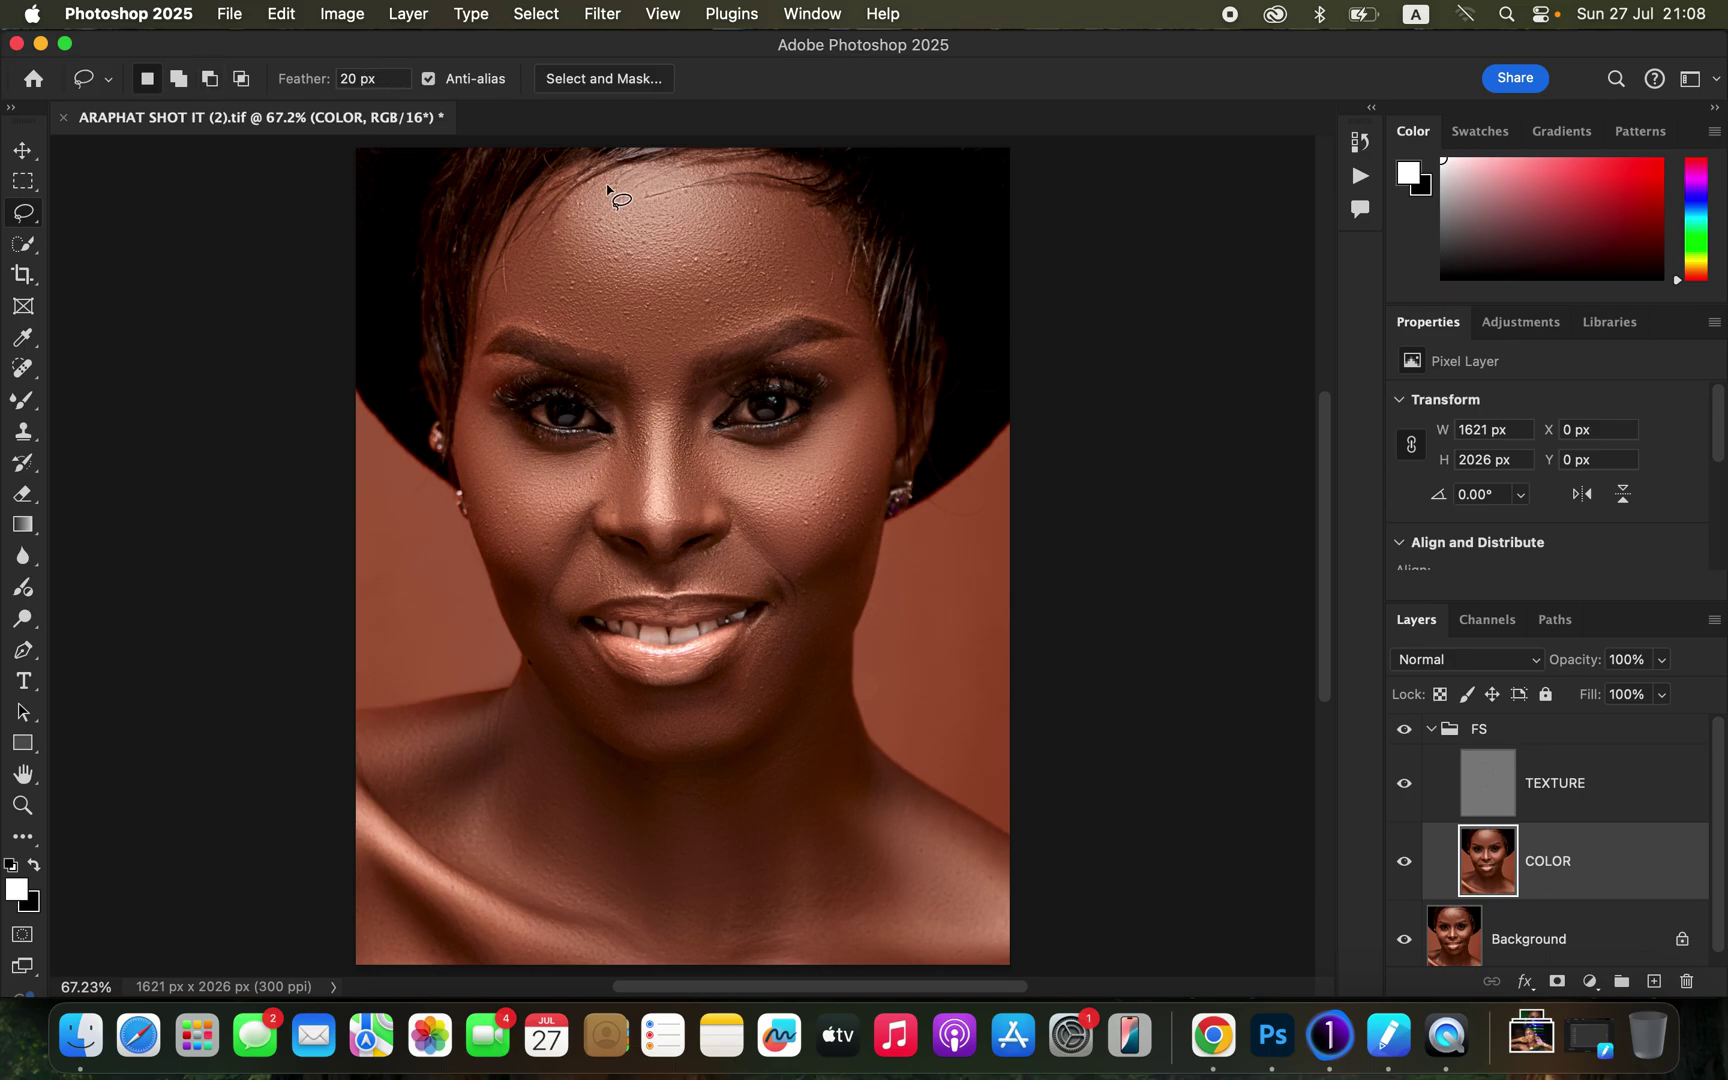
pyautogui.moveTo(607, 187)
pyautogui.mouseDown()
pyautogui.moveTo(529, 243)
pyautogui.moveTo(489, 309)
pyautogui.moveTo(599, 341)
pyautogui.moveTo(673, 394)
pyautogui.moveTo(704, 334)
pyautogui.moveTo(828, 296)
pyautogui.moveTo(833, 240)
pyautogui.moveTo(781, 199)
pyautogui.moveTo(605, 190)
pyautogui.mouseUp()
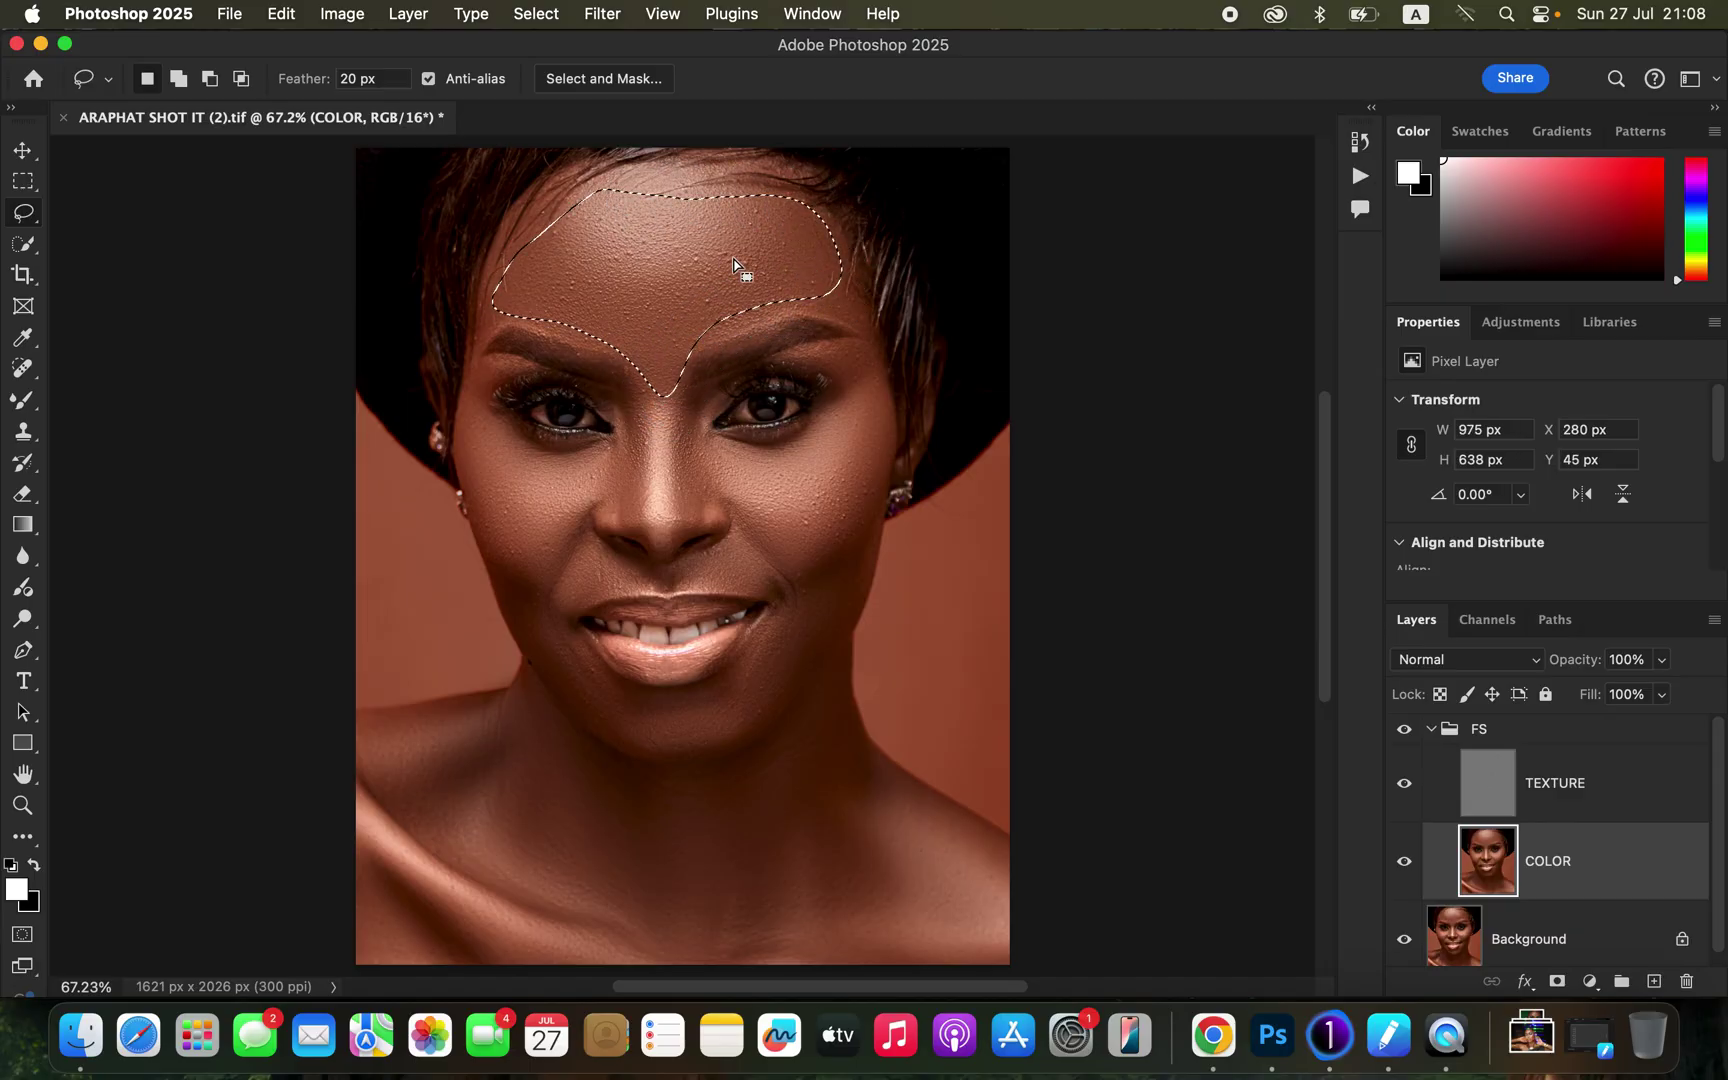
pyautogui.click(600, 12)
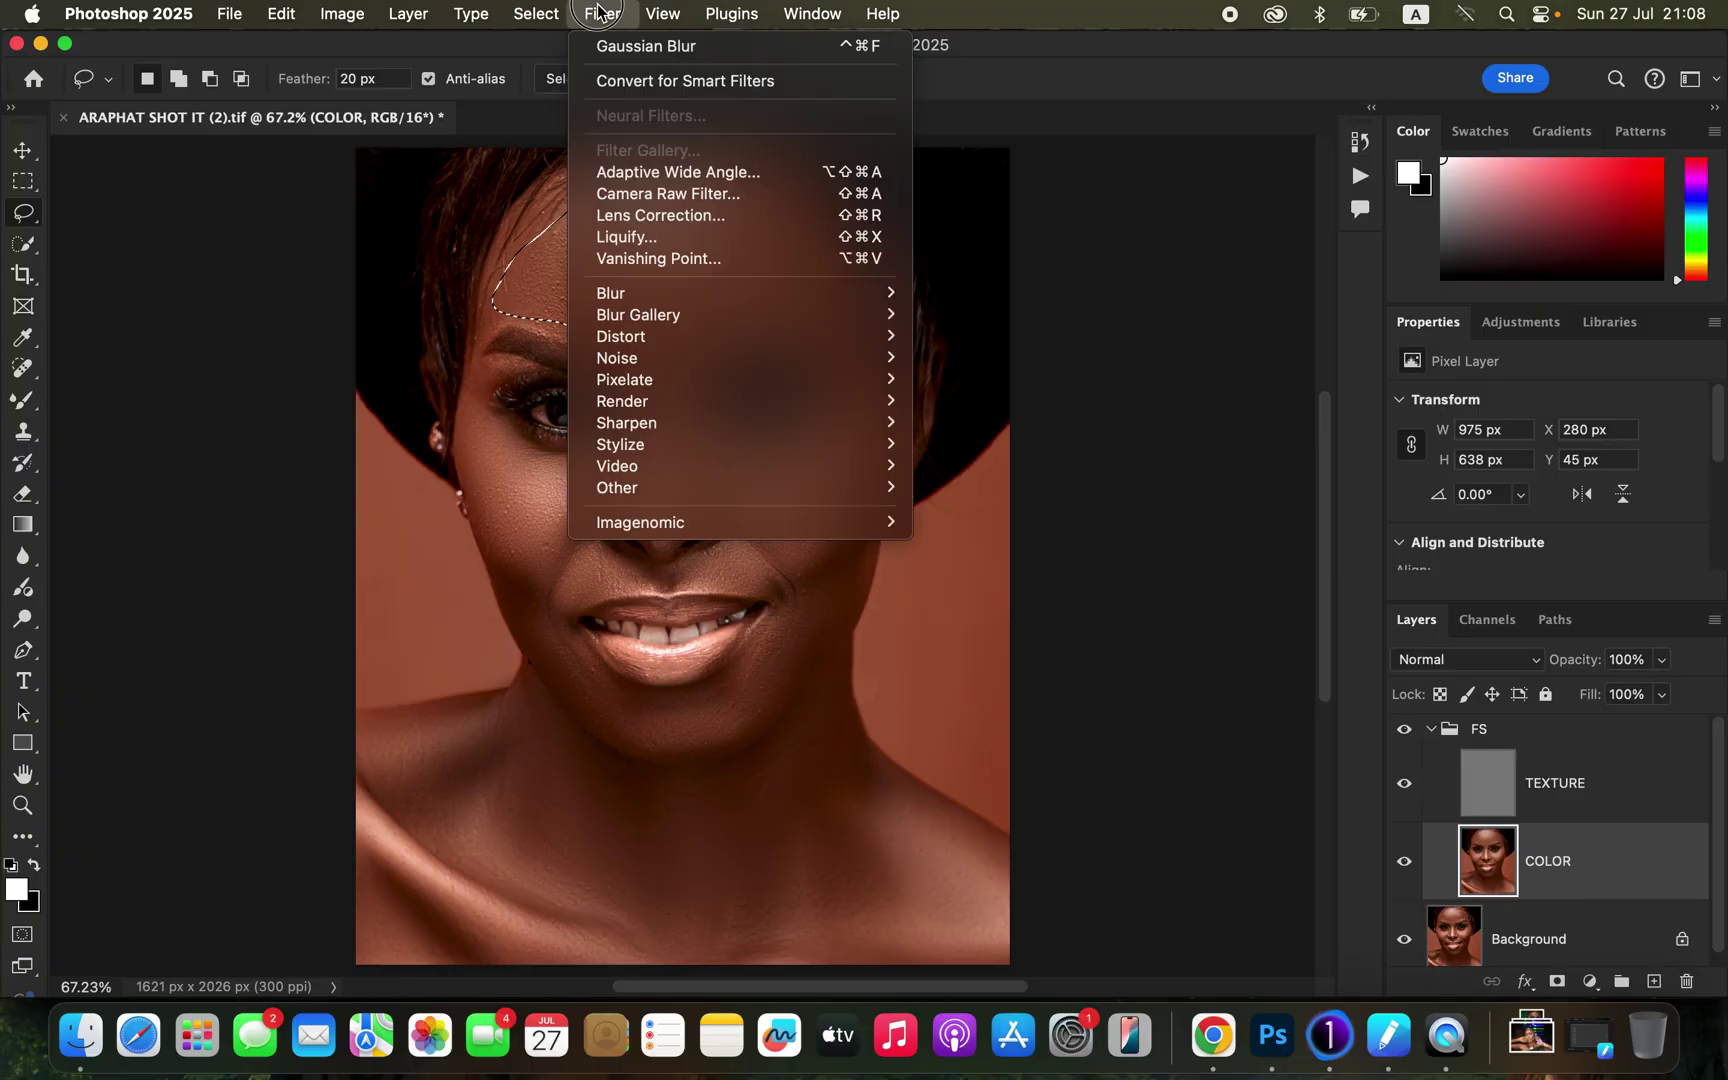
pyautogui.moveTo(648, 293)
pyautogui.click(1040, 379)
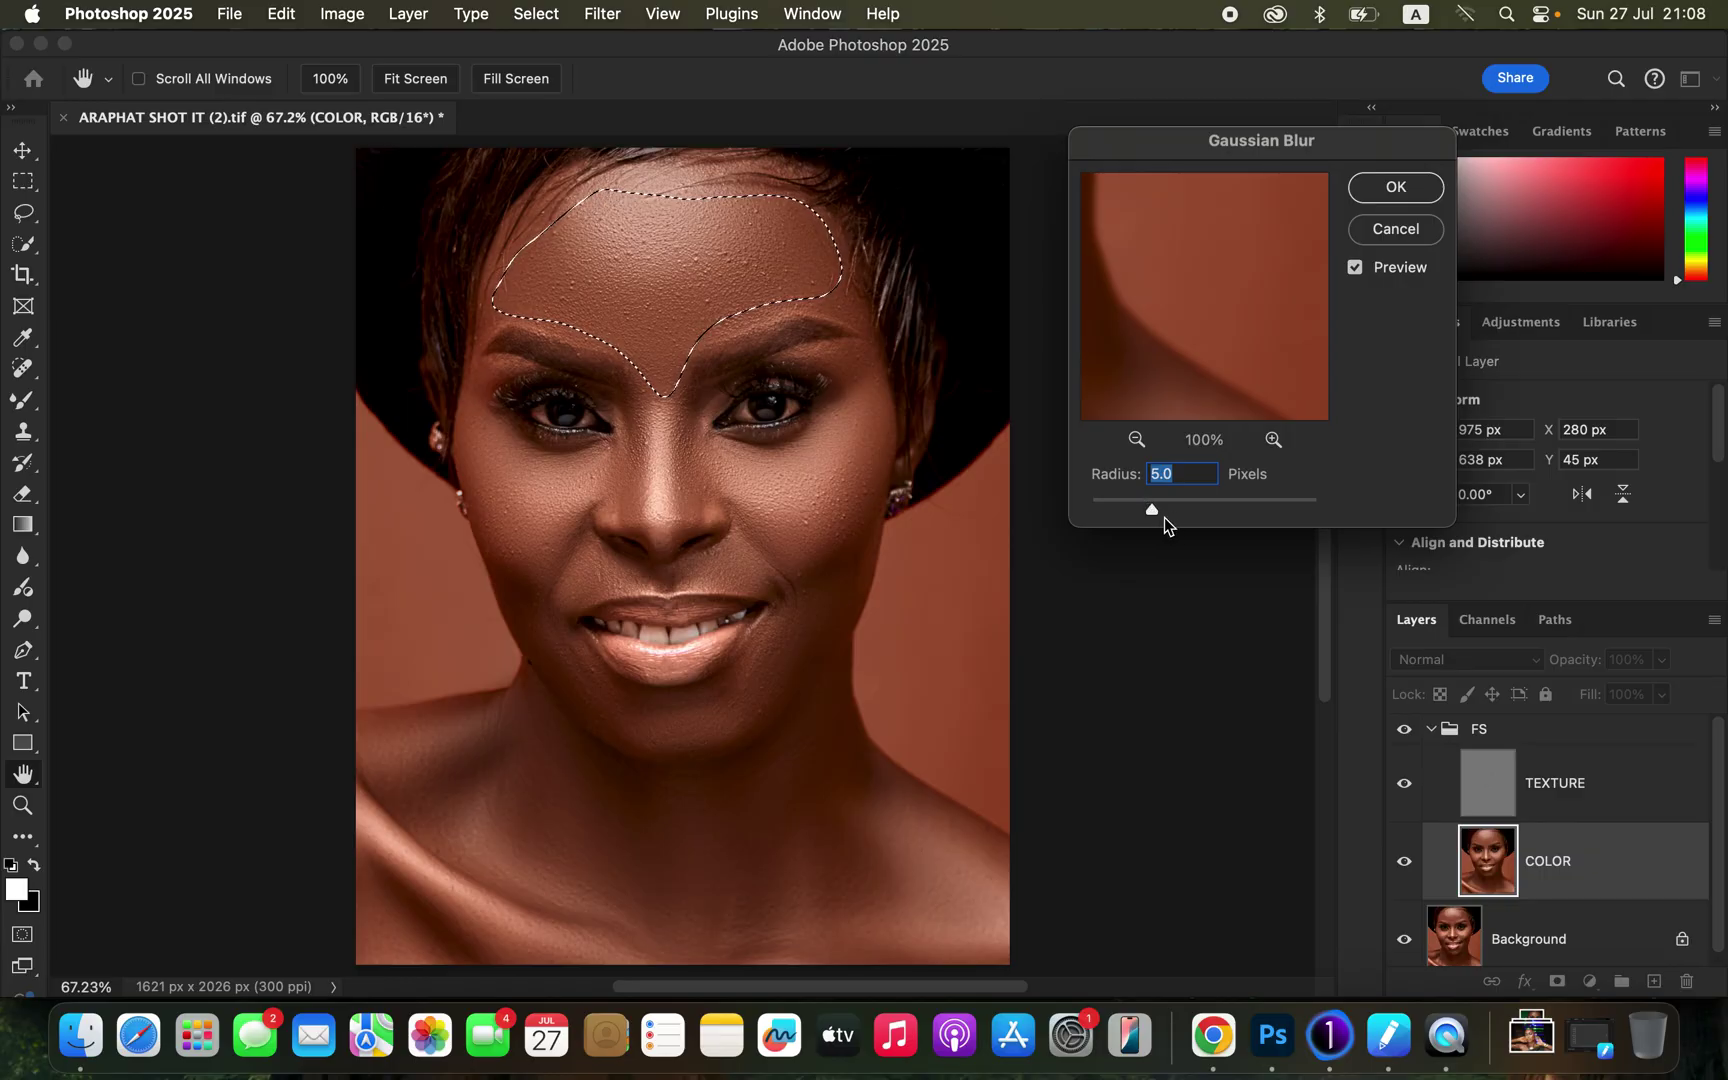
pyautogui.moveTo(1155, 515); pyautogui.dragTo(1173, 515)
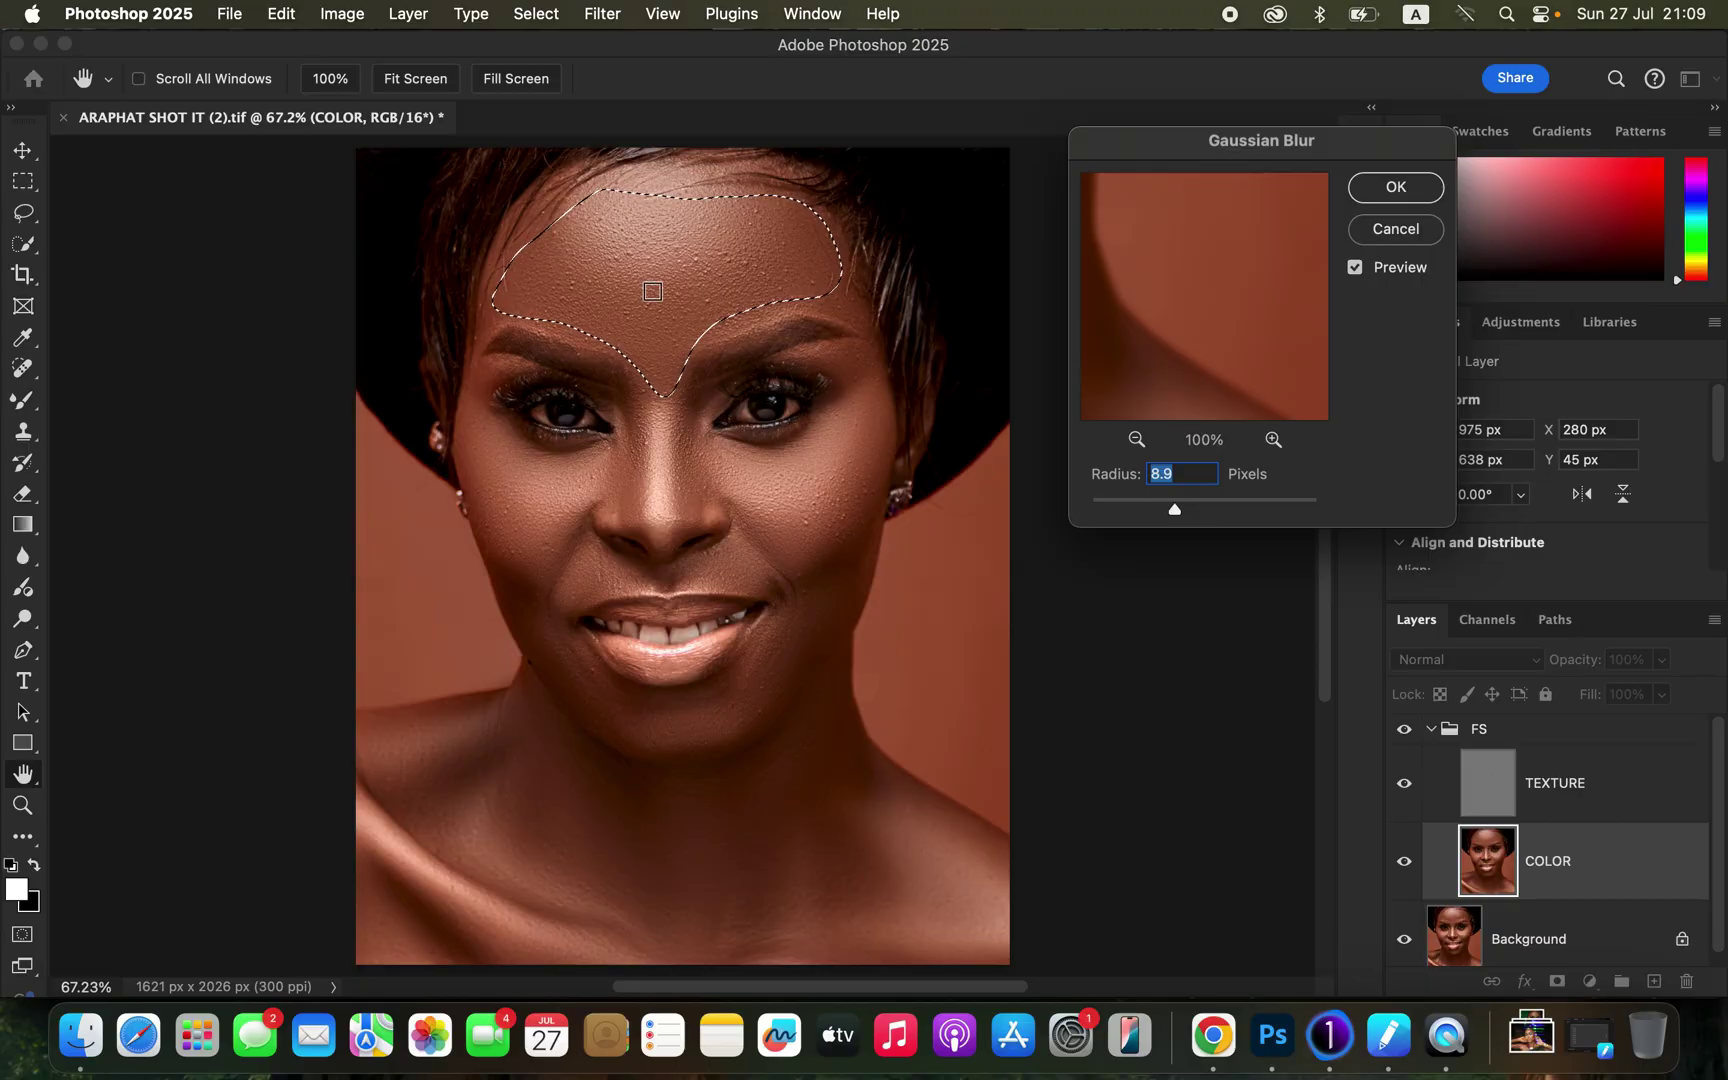
pyautogui.moveTo(1178, 515); pyautogui.dragTo(1187, 512)
pyautogui.click(1201, 475)
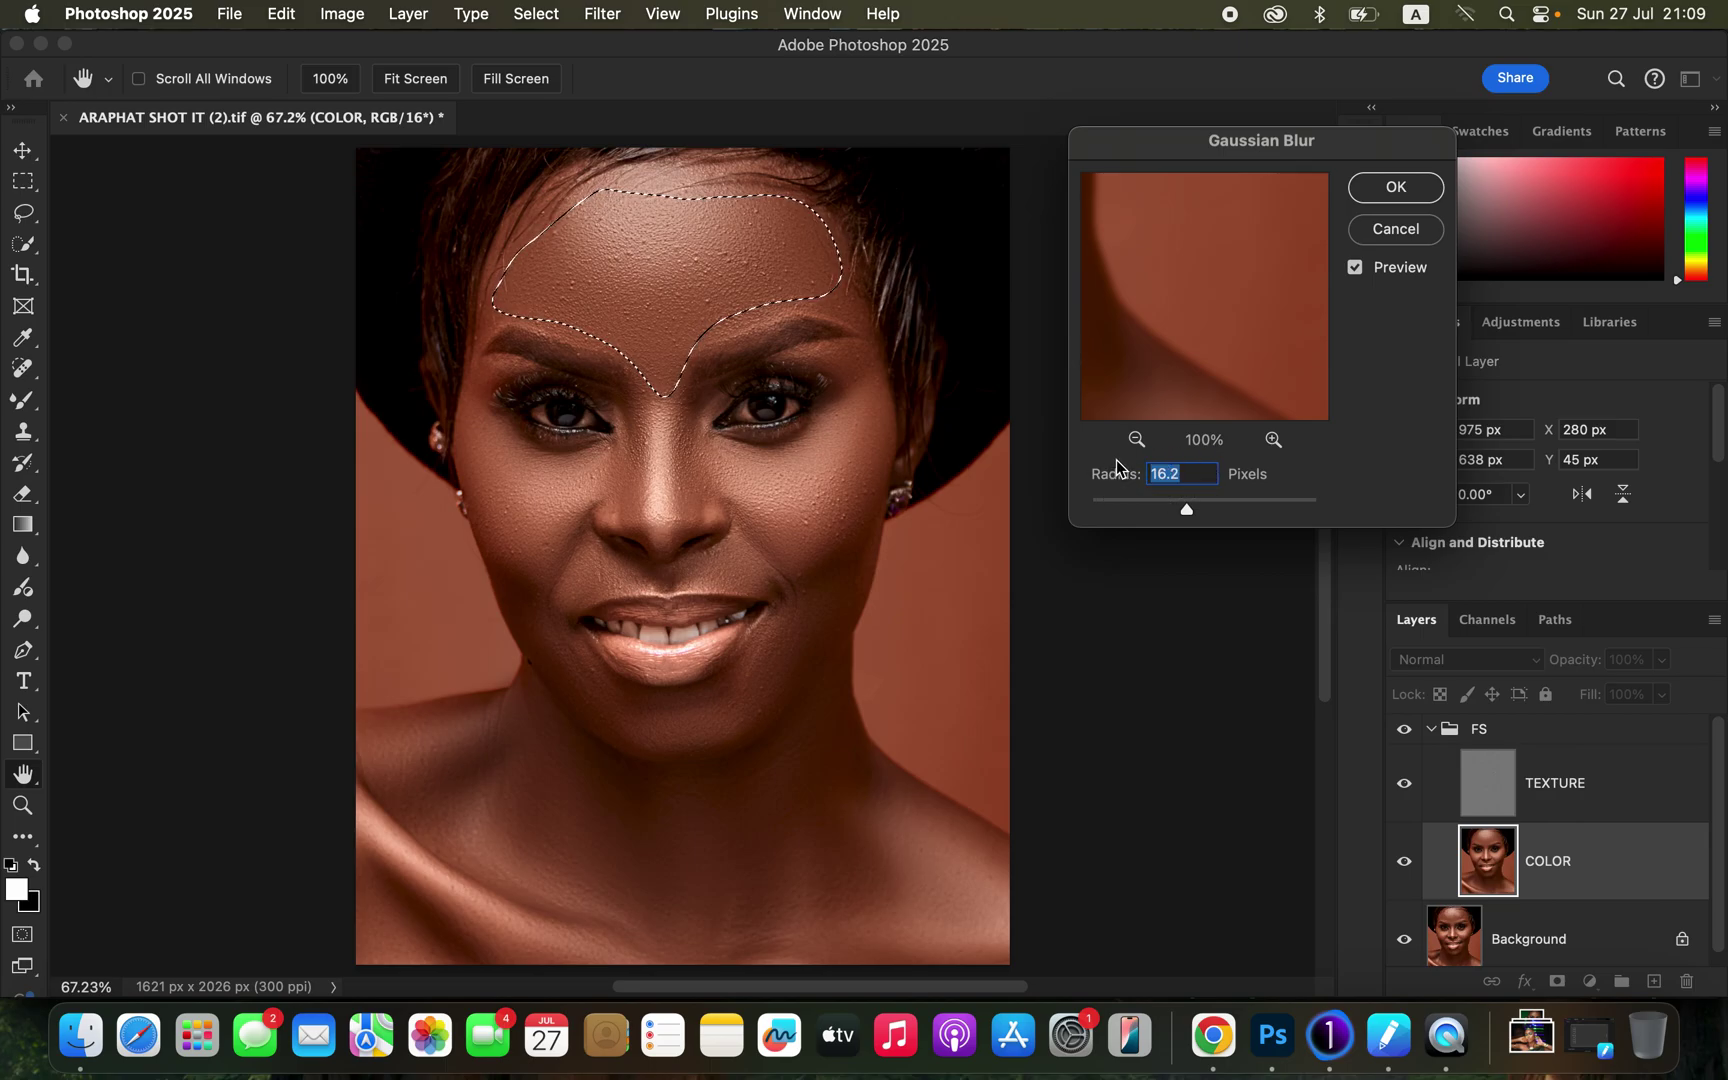
pyautogui.write('5')
pyautogui.press('BackSpace')
pyautogui.write('1')
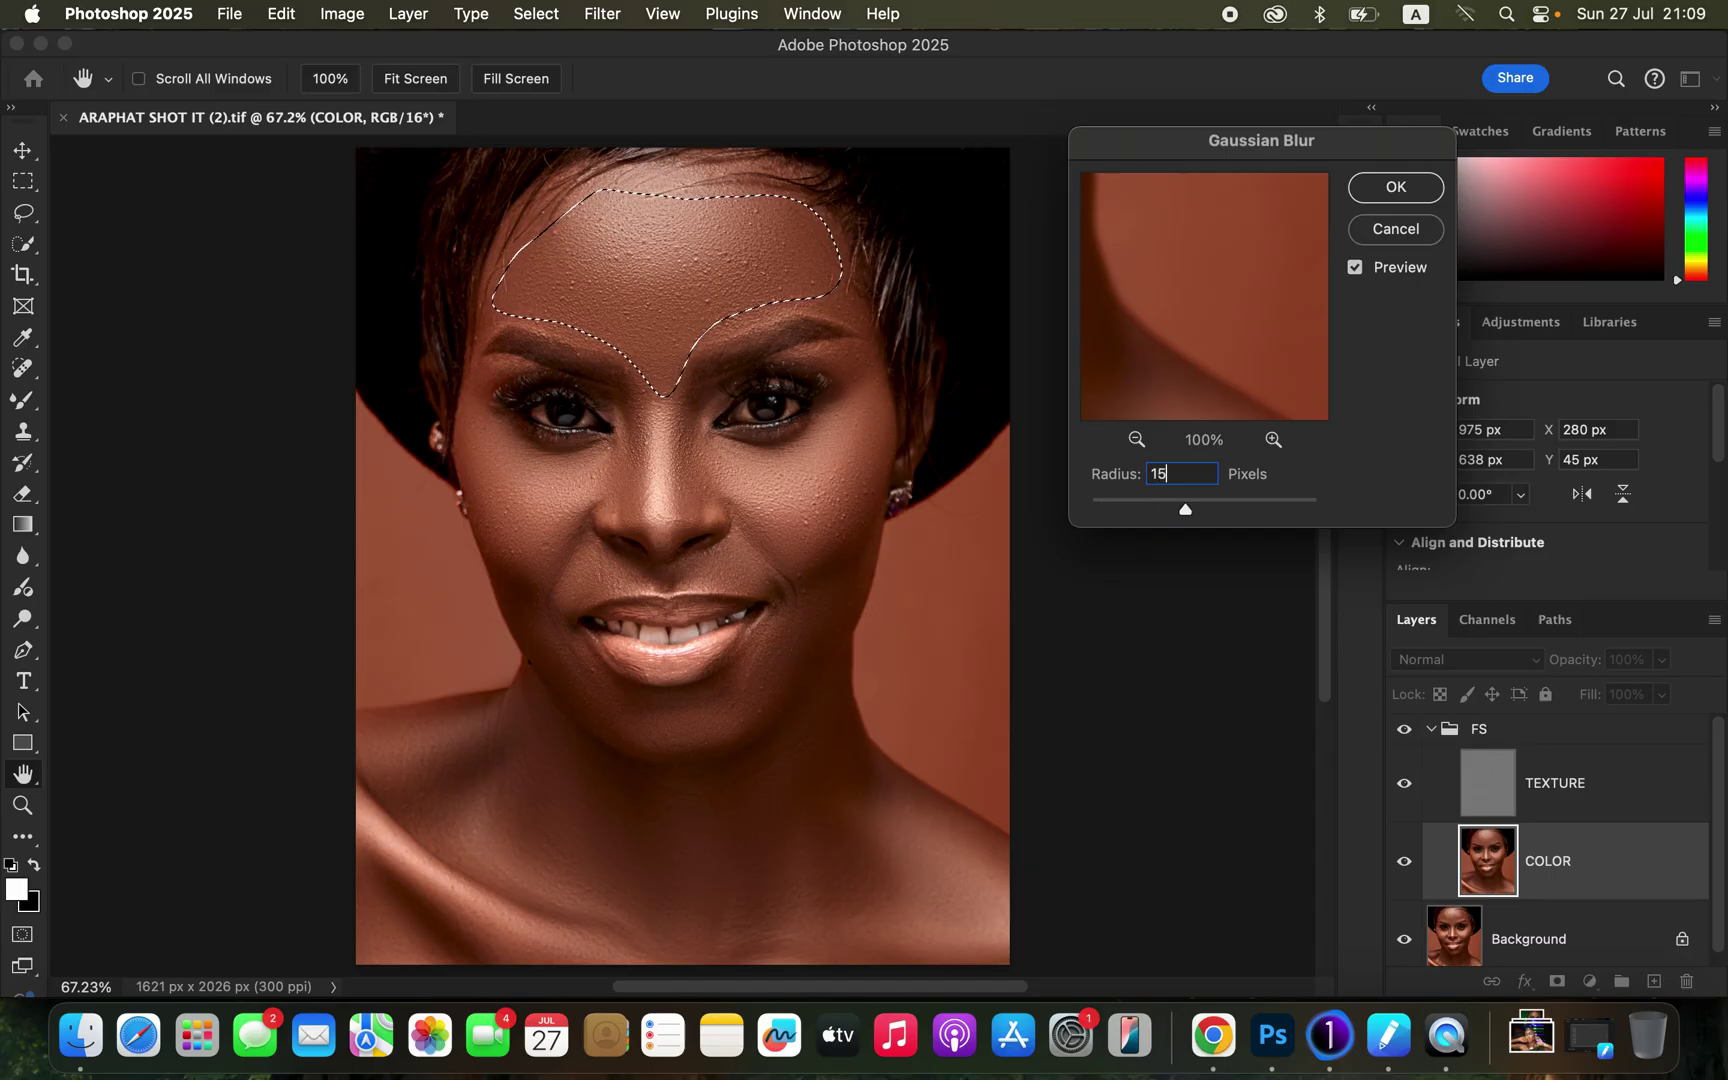
pyautogui.write('5')
pyautogui.click(1396, 186)
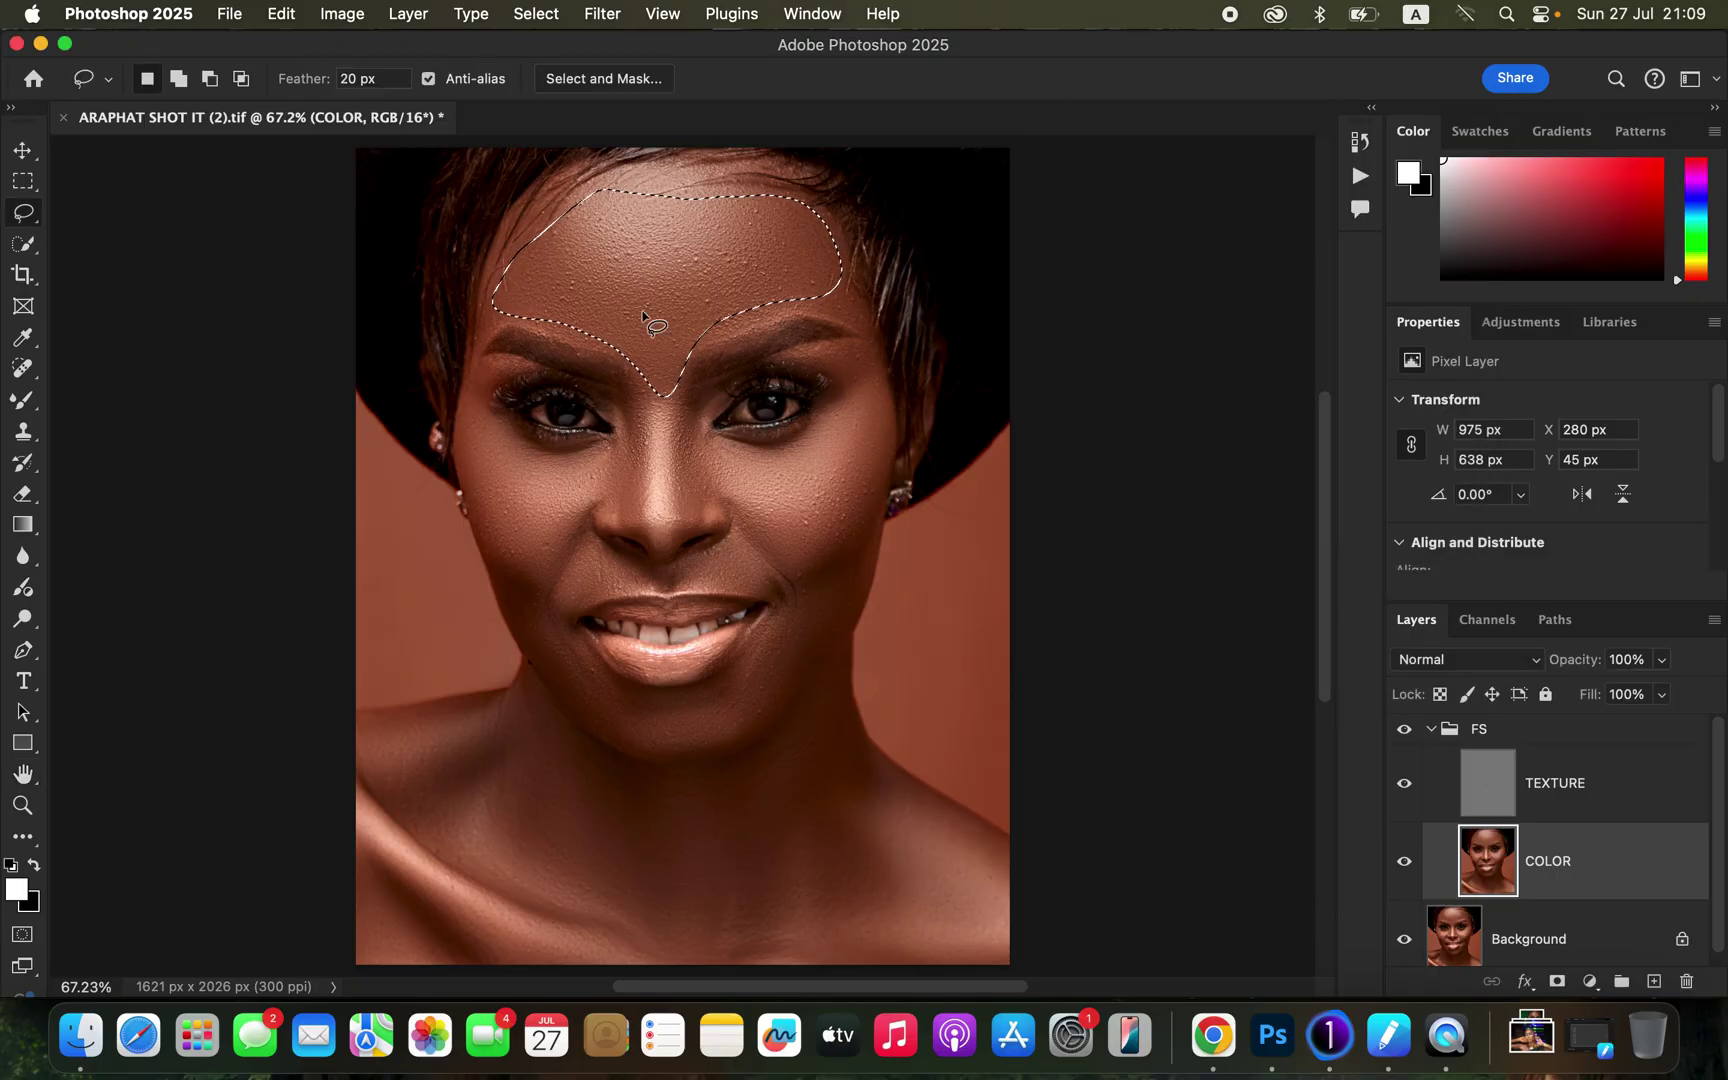
pyautogui.press('super+d')
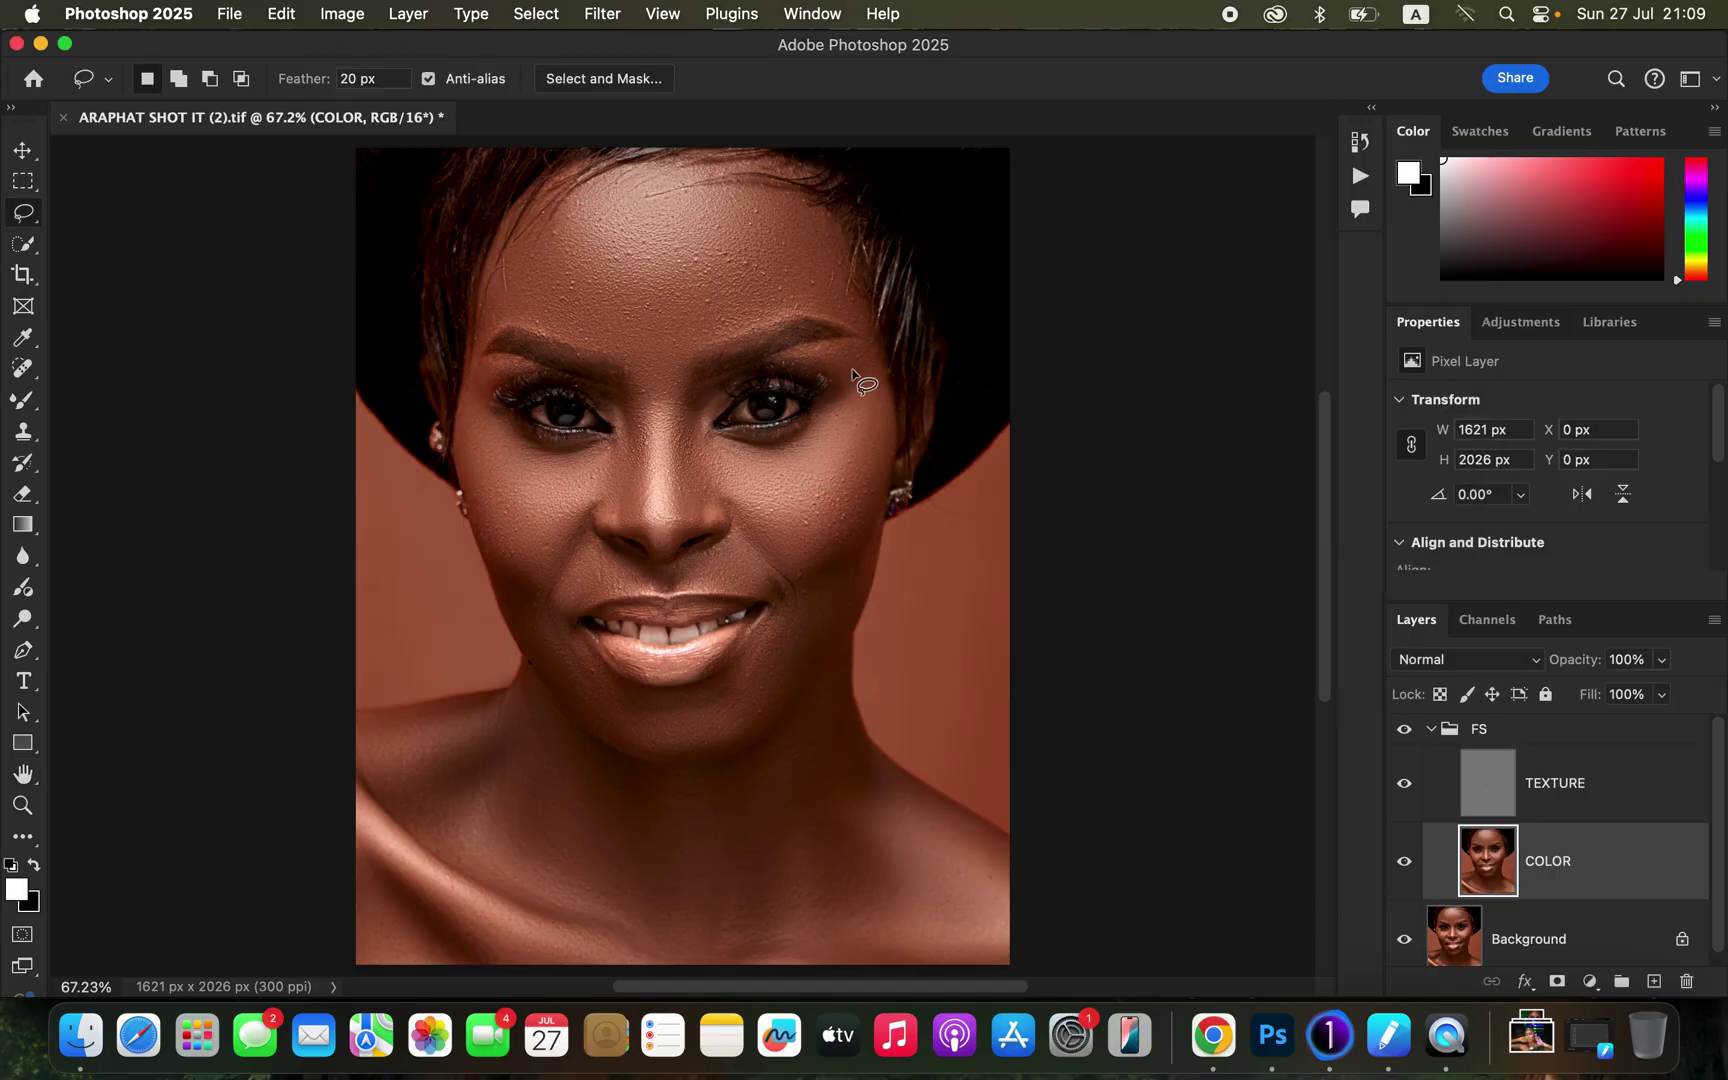
# - Lasso the cheek on the image's right side, apply the 15 px Gaussian Blur to it, and deselect
pyautogui.moveTo(853, 372)
pyautogui.mouseDown()
pyautogui.moveTo(786, 440)
pyautogui.moveTo(694, 451)
pyautogui.moveTo(801, 526)
pyautogui.moveTo(856, 480)
pyautogui.moveTo(875, 409)
pyautogui.moveTo(853, 372)
pyautogui.mouseUp()
pyautogui.click(603, 13)
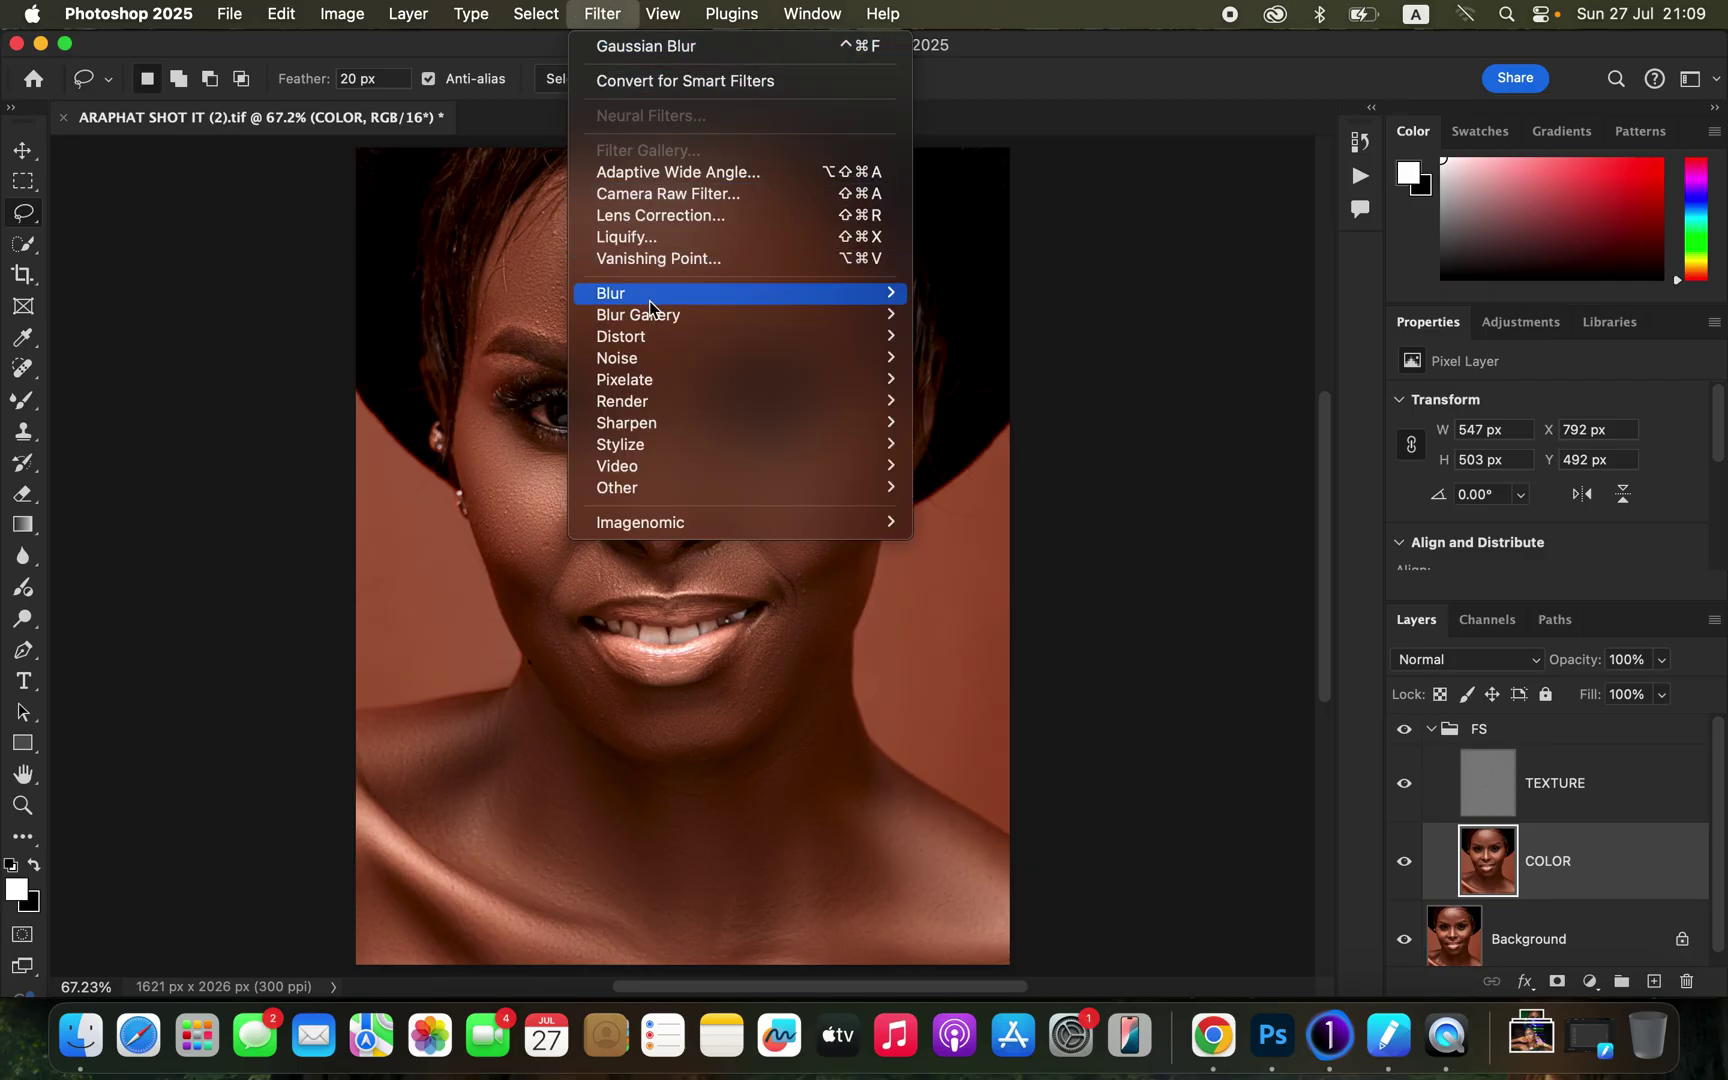
pyautogui.moveTo(649, 300)
pyautogui.click(1041, 381)
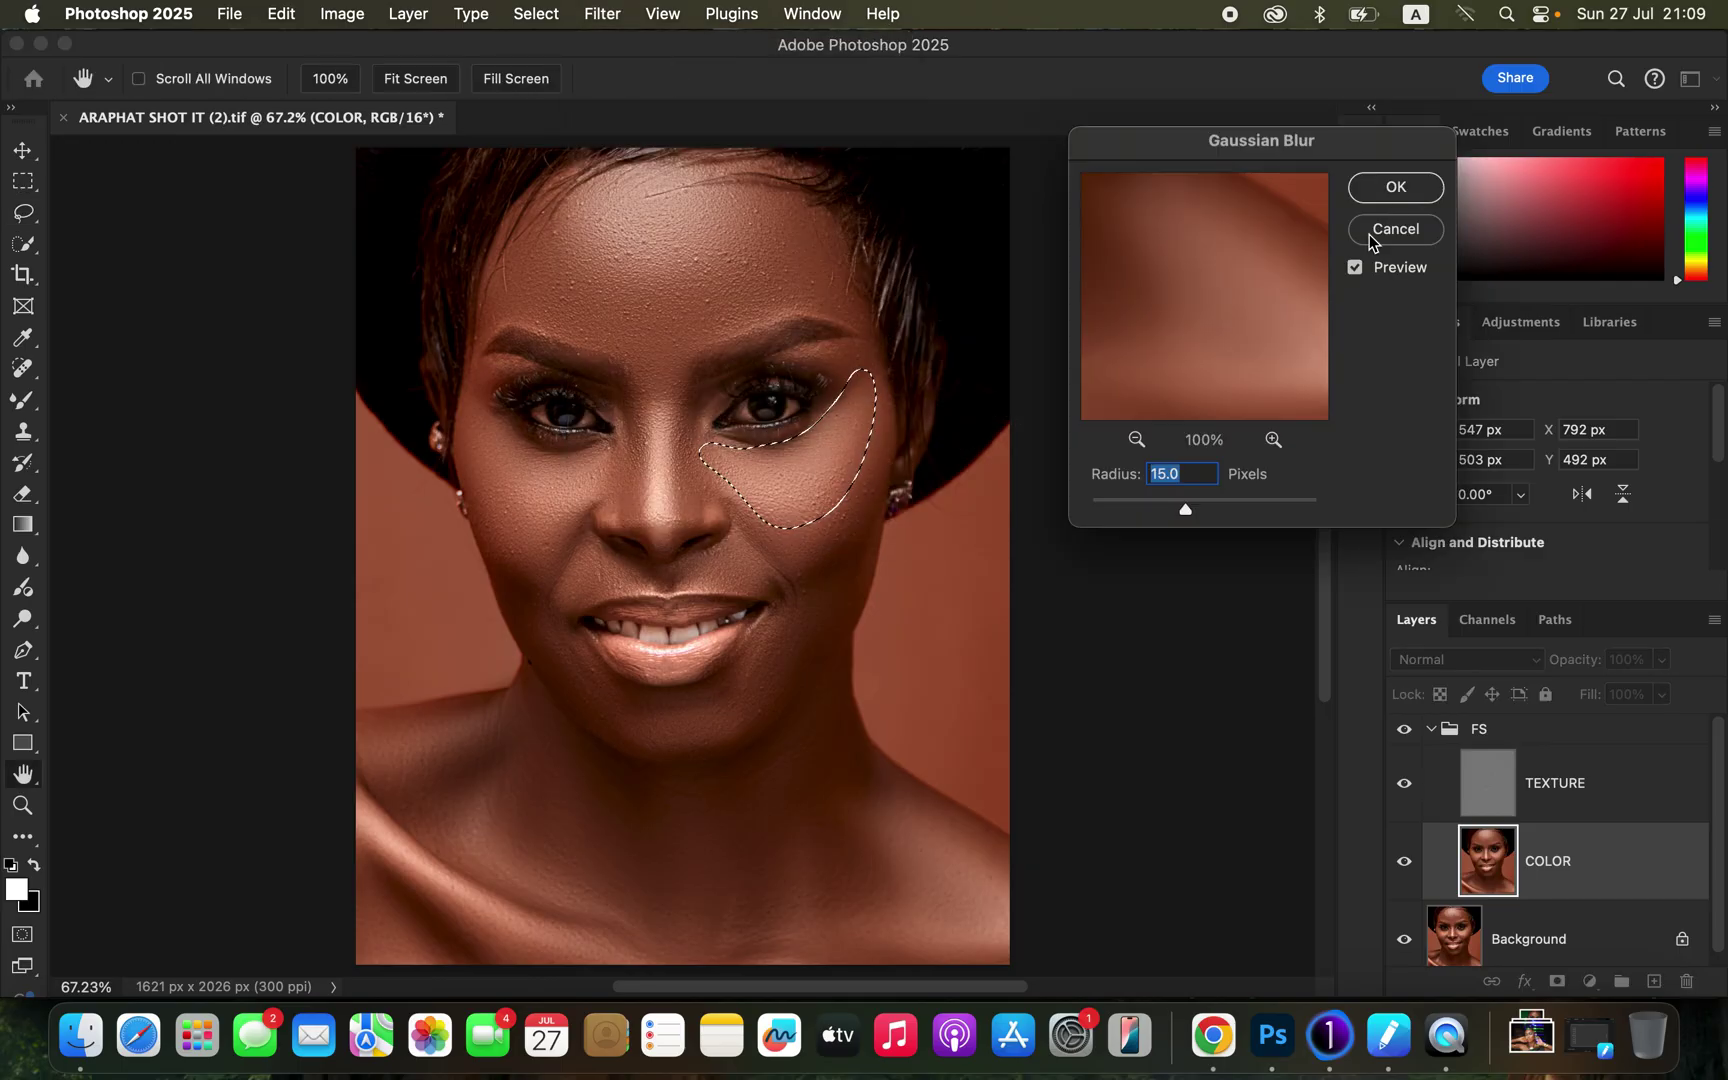
pyautogui.click(1370, 238)
pyautogui.click(1022, 532)
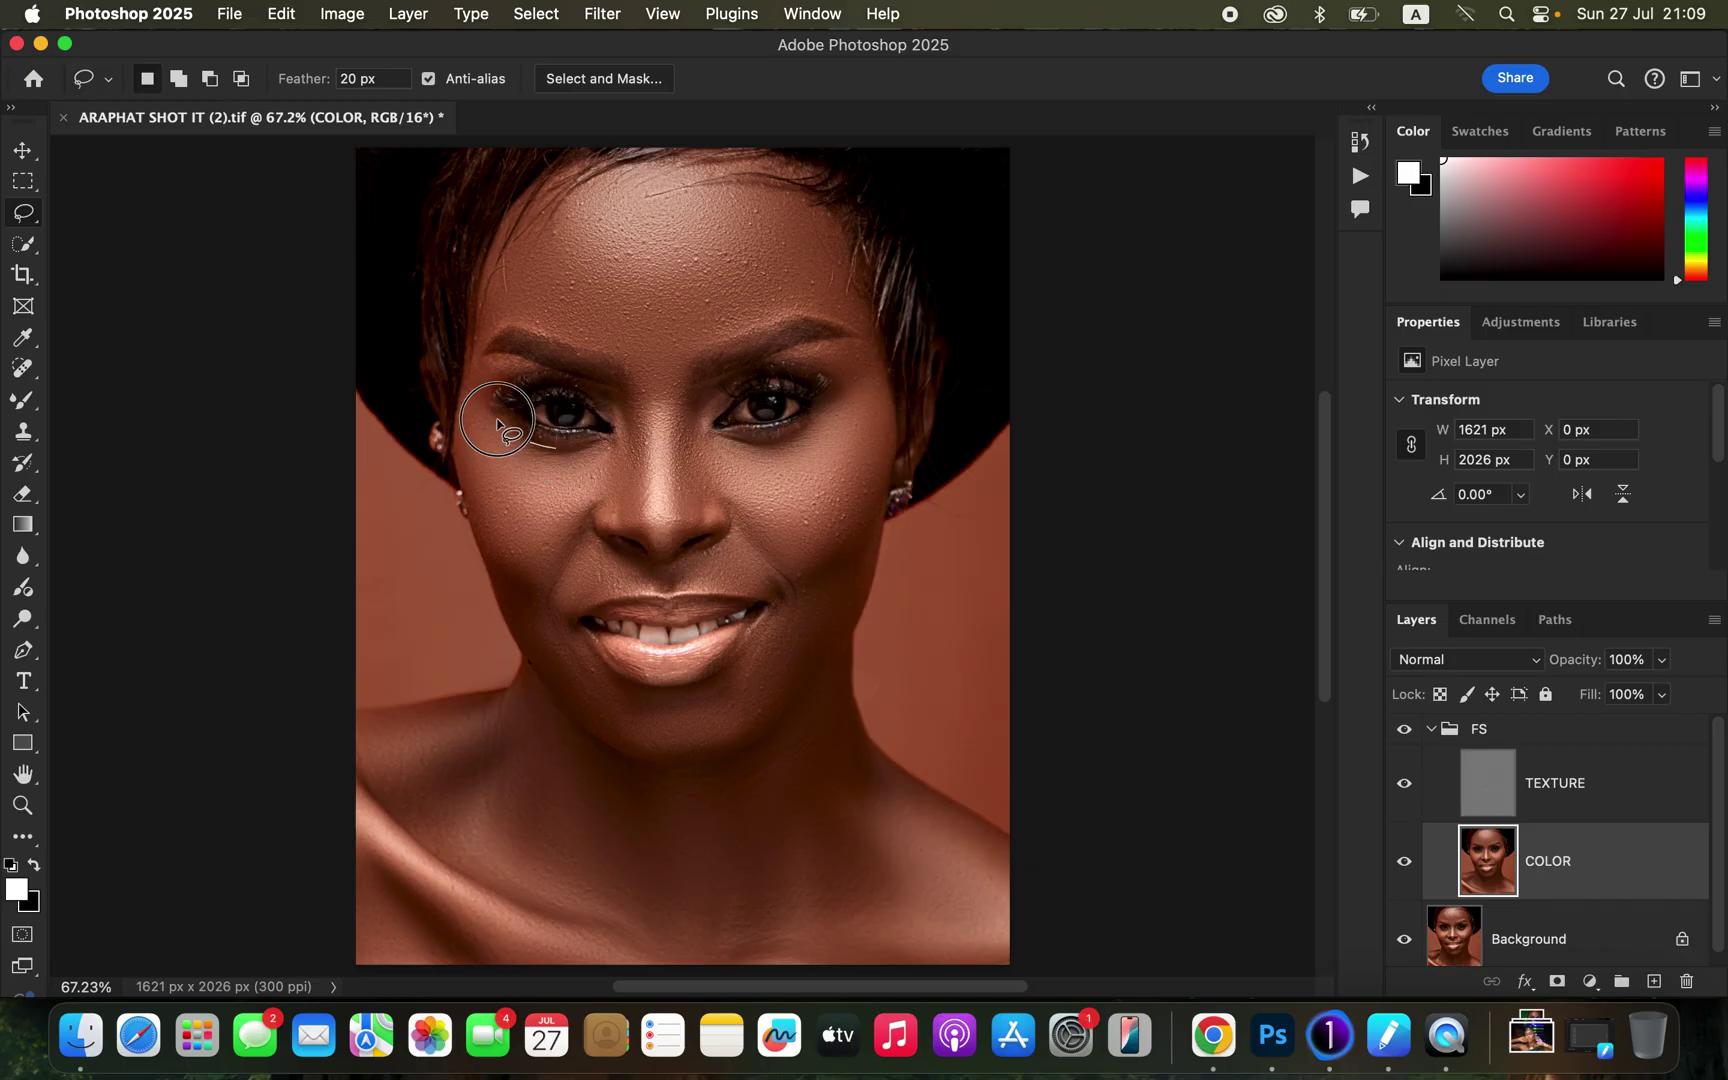
# - Lasso the cheek on the image's left side with a 20 px feather, apply the same Gaussian Blur, and deselect
pyautogui.moveTo(497, 420)
pyautogui.mouseDown()
pyautogui.moveTo(494, 504)
pyautogui.moveTo(517, 550)
pyautogui.moveTo(570, 525)
pyautogui.moveTo(622, 452)
pyautogui.moveTo(560, 446)
pyautogui.mouseUp()
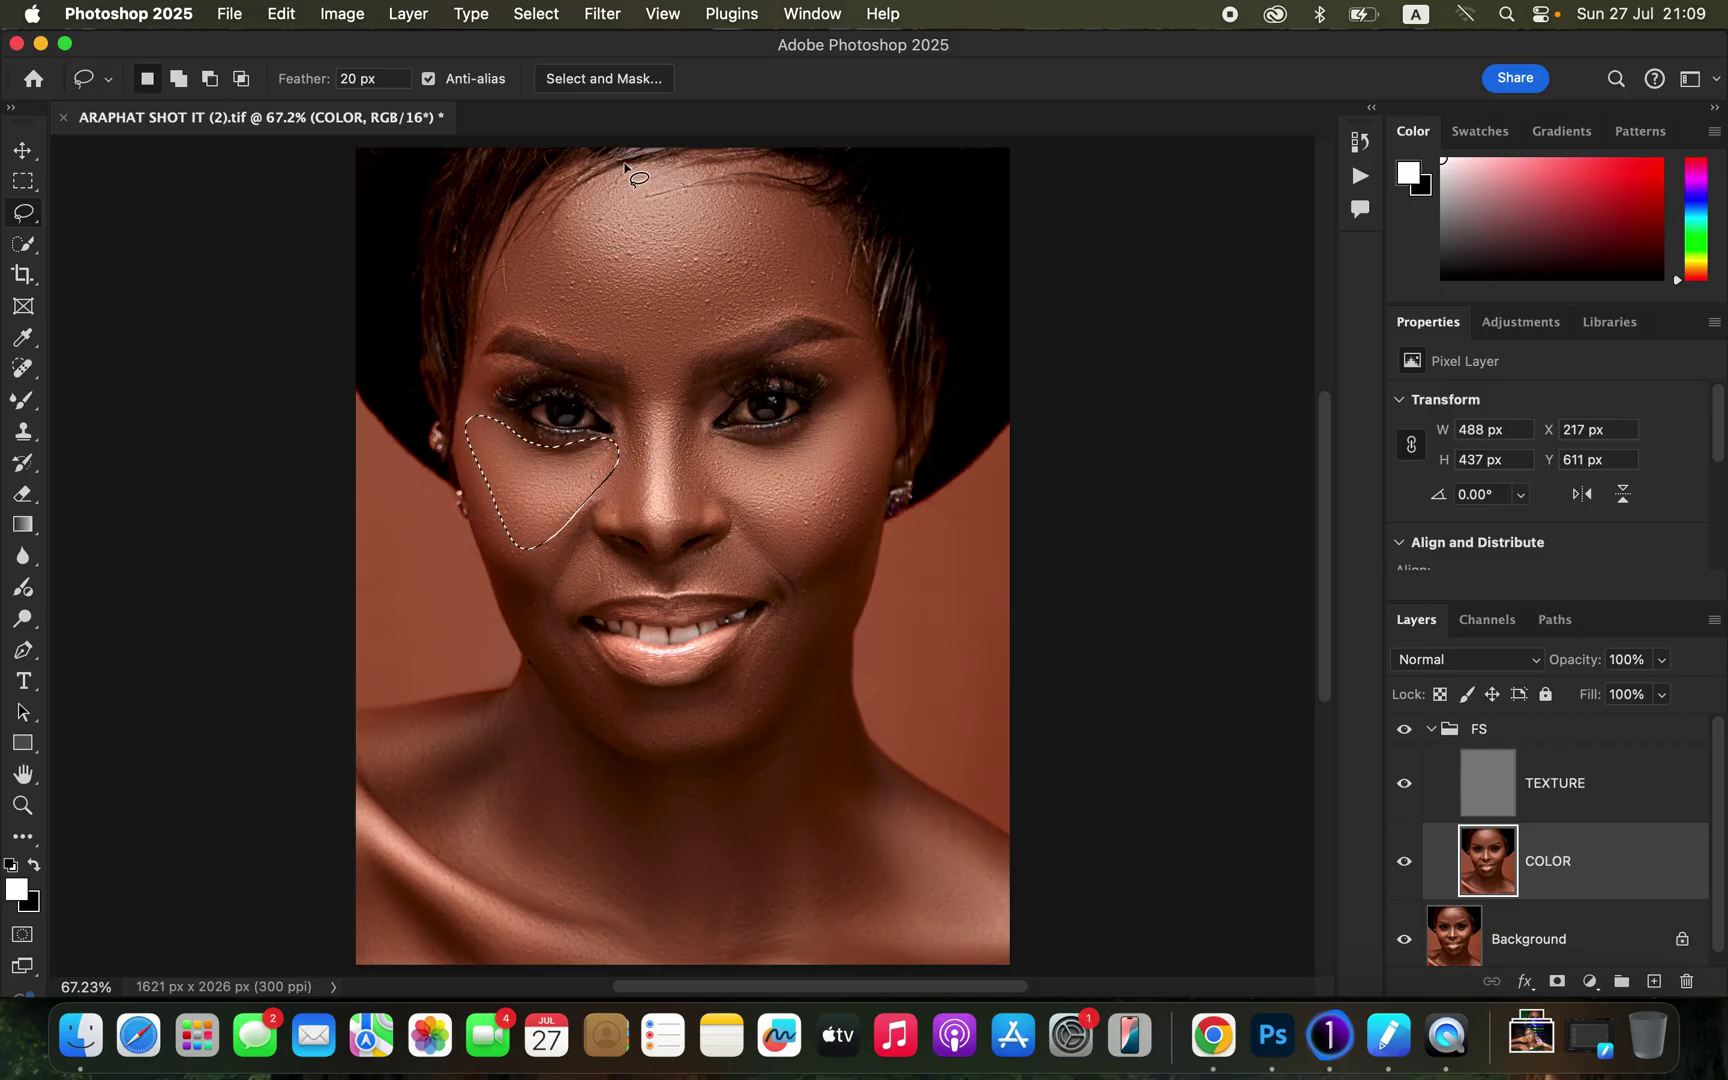
pyautogui.click(603, 13)
pyautogui.moveTo(660, 293)
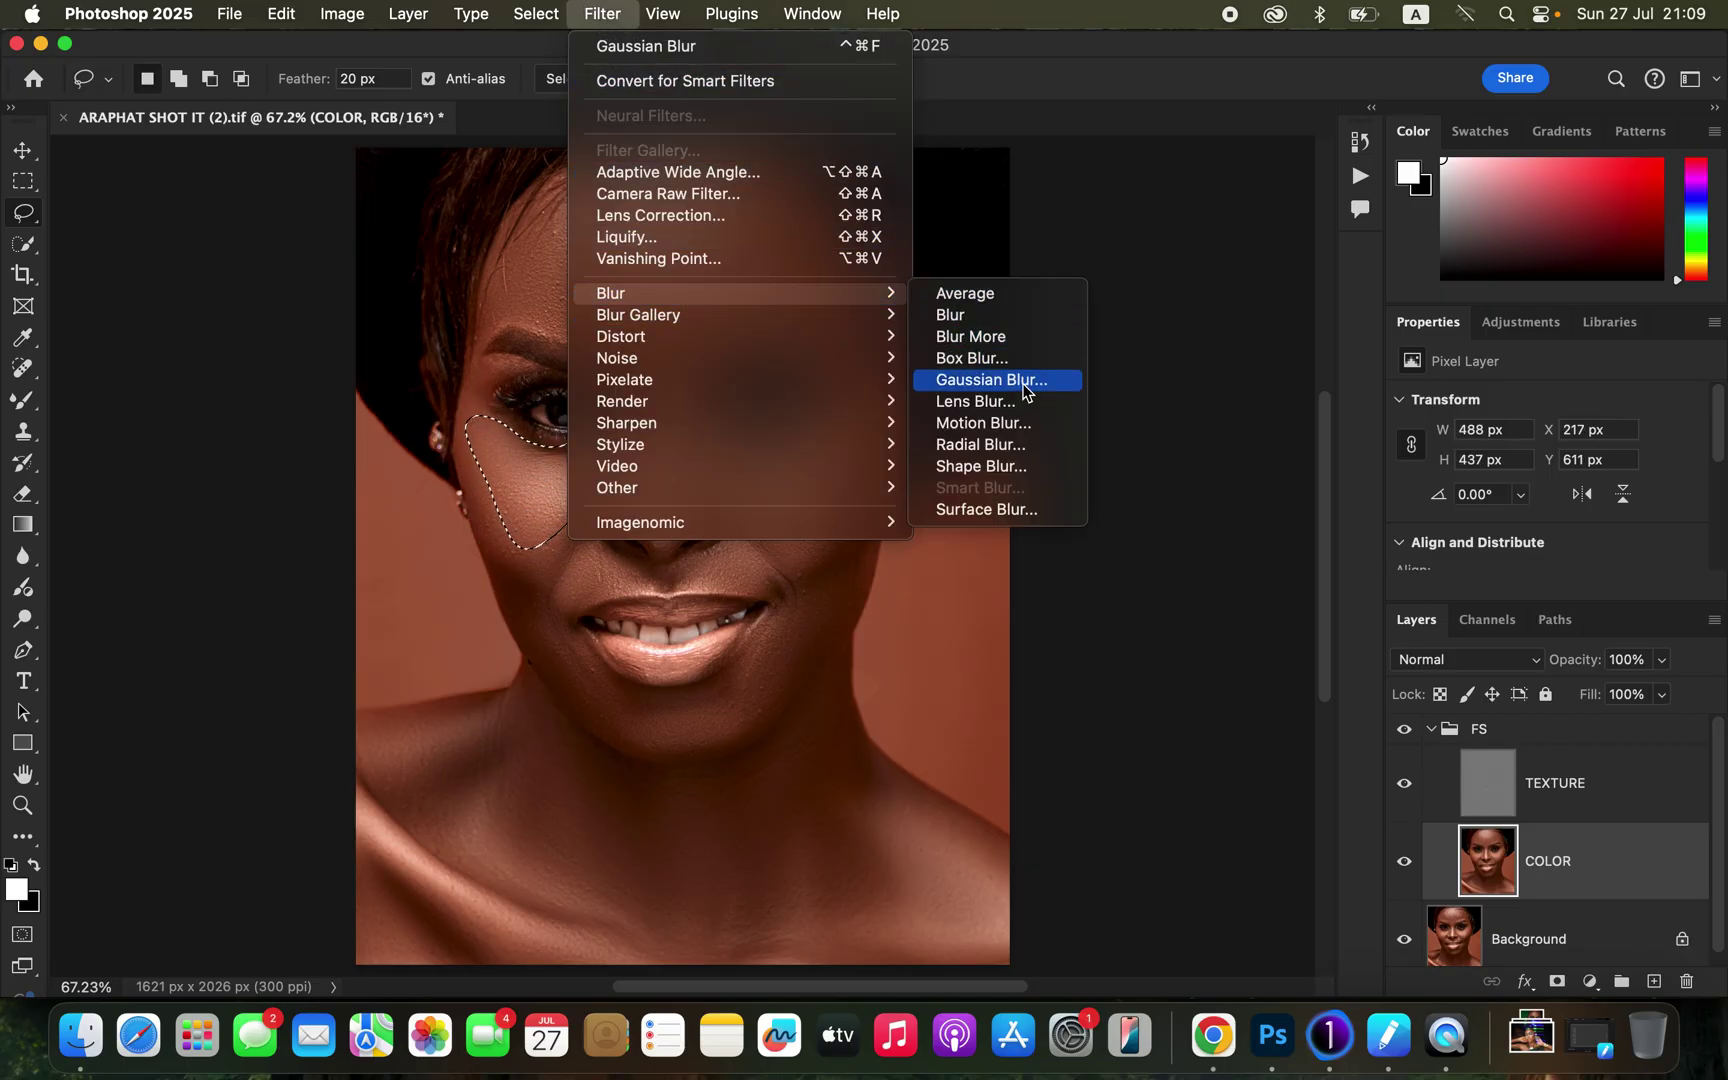
pyautogui.click(1023, 388)
pyautogui.click(1390, 187)
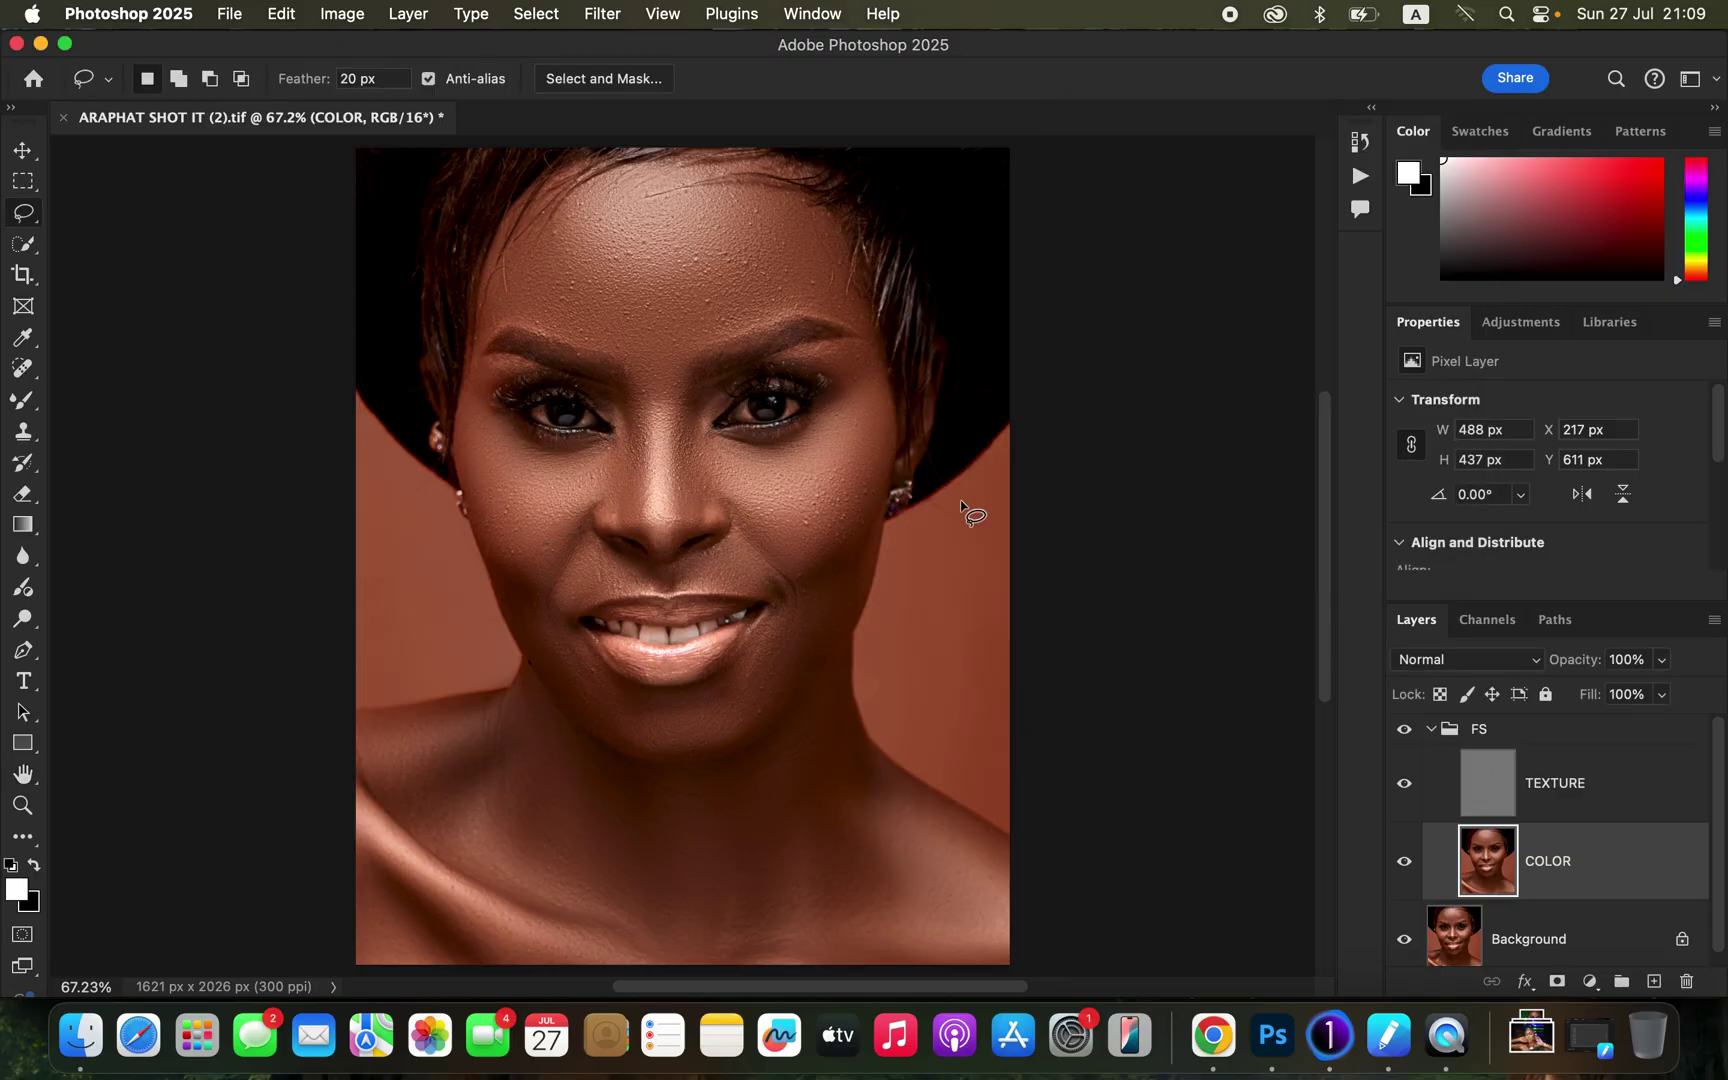
# - Lasso the side of the nose on the image's right with a 20 px feather, apply the same Gaussian Blur on the COLOR layer, and deselect
pyautogui.press('super+d')
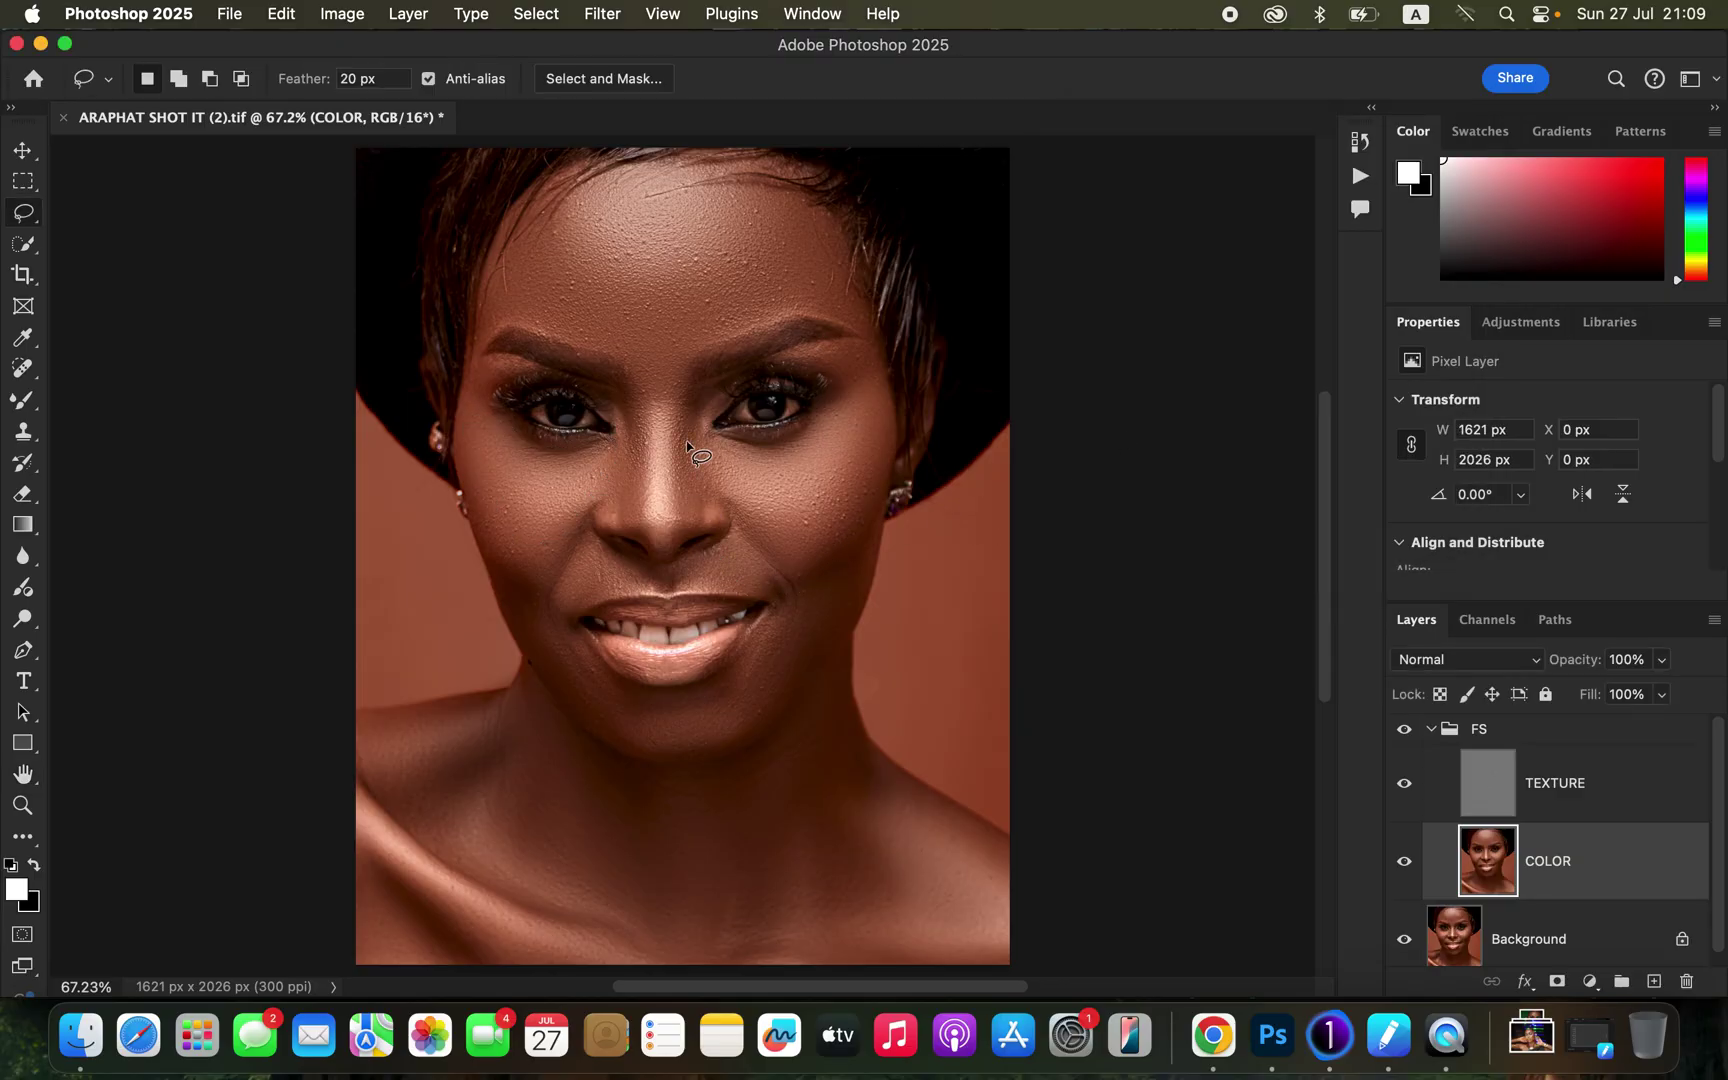
pyautogui.moveTo(706, 385)
pyautogui.mouseDown()
pyautogui.moveTo(675, 427)
pyautogui.moveTo(683, 531)
pyautogui.moveTo(718, 495)
pyautogui.moveTo(708, 386)
pyautogui.mouseUp()
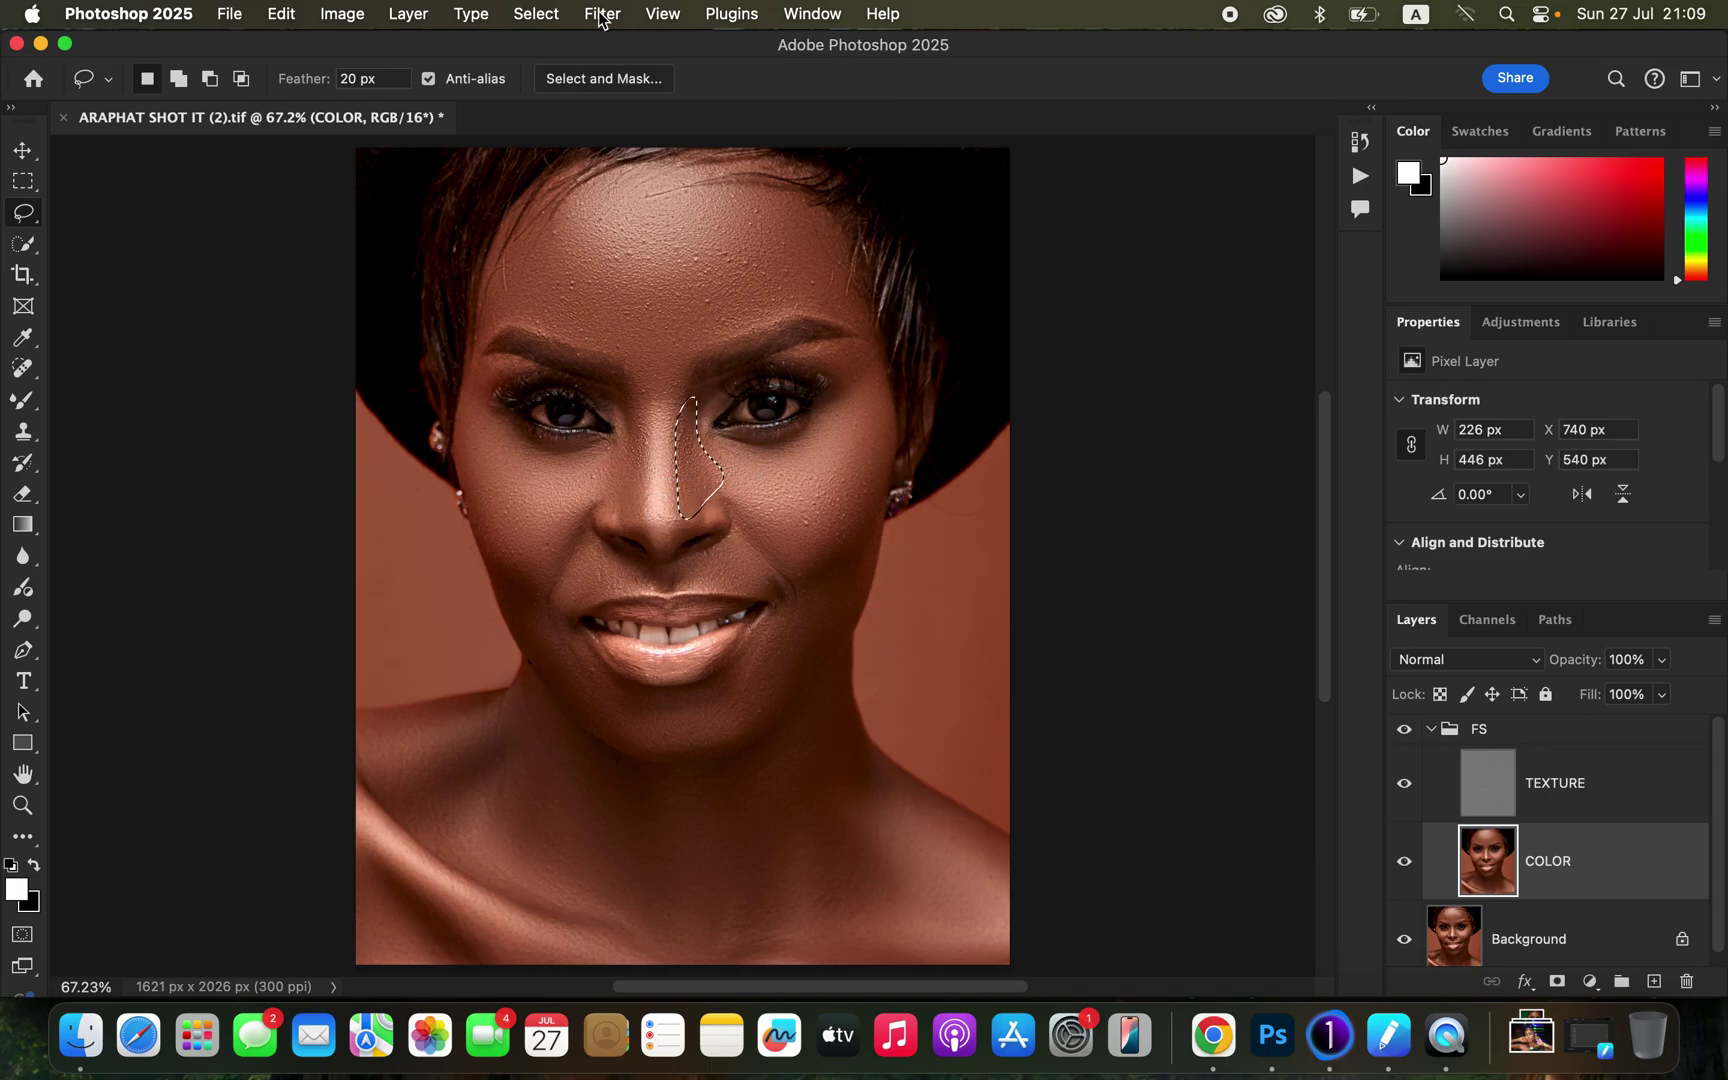
pyautogui.click(603, 13)
pyautogui.moveTo(692, 293)
pyautogui.click(1030, 384)
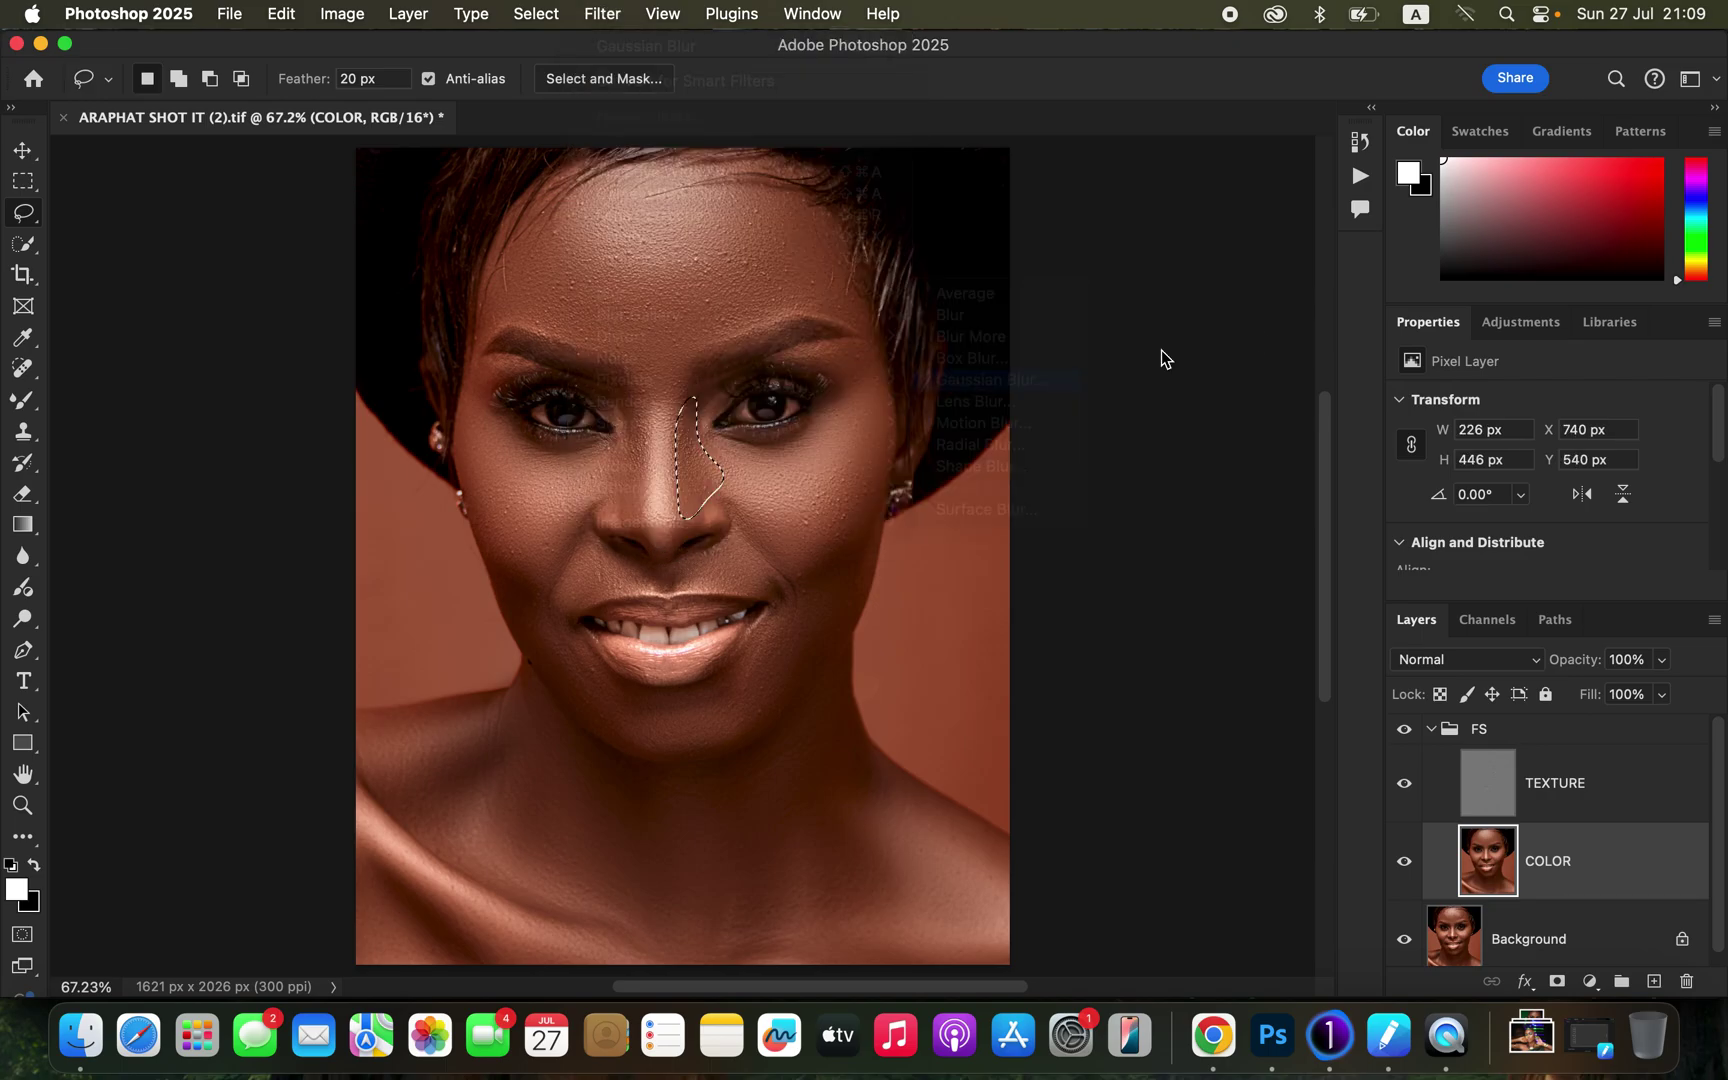
pyautogui.click(1385, 198)
pyautogui.press('cmd+d')
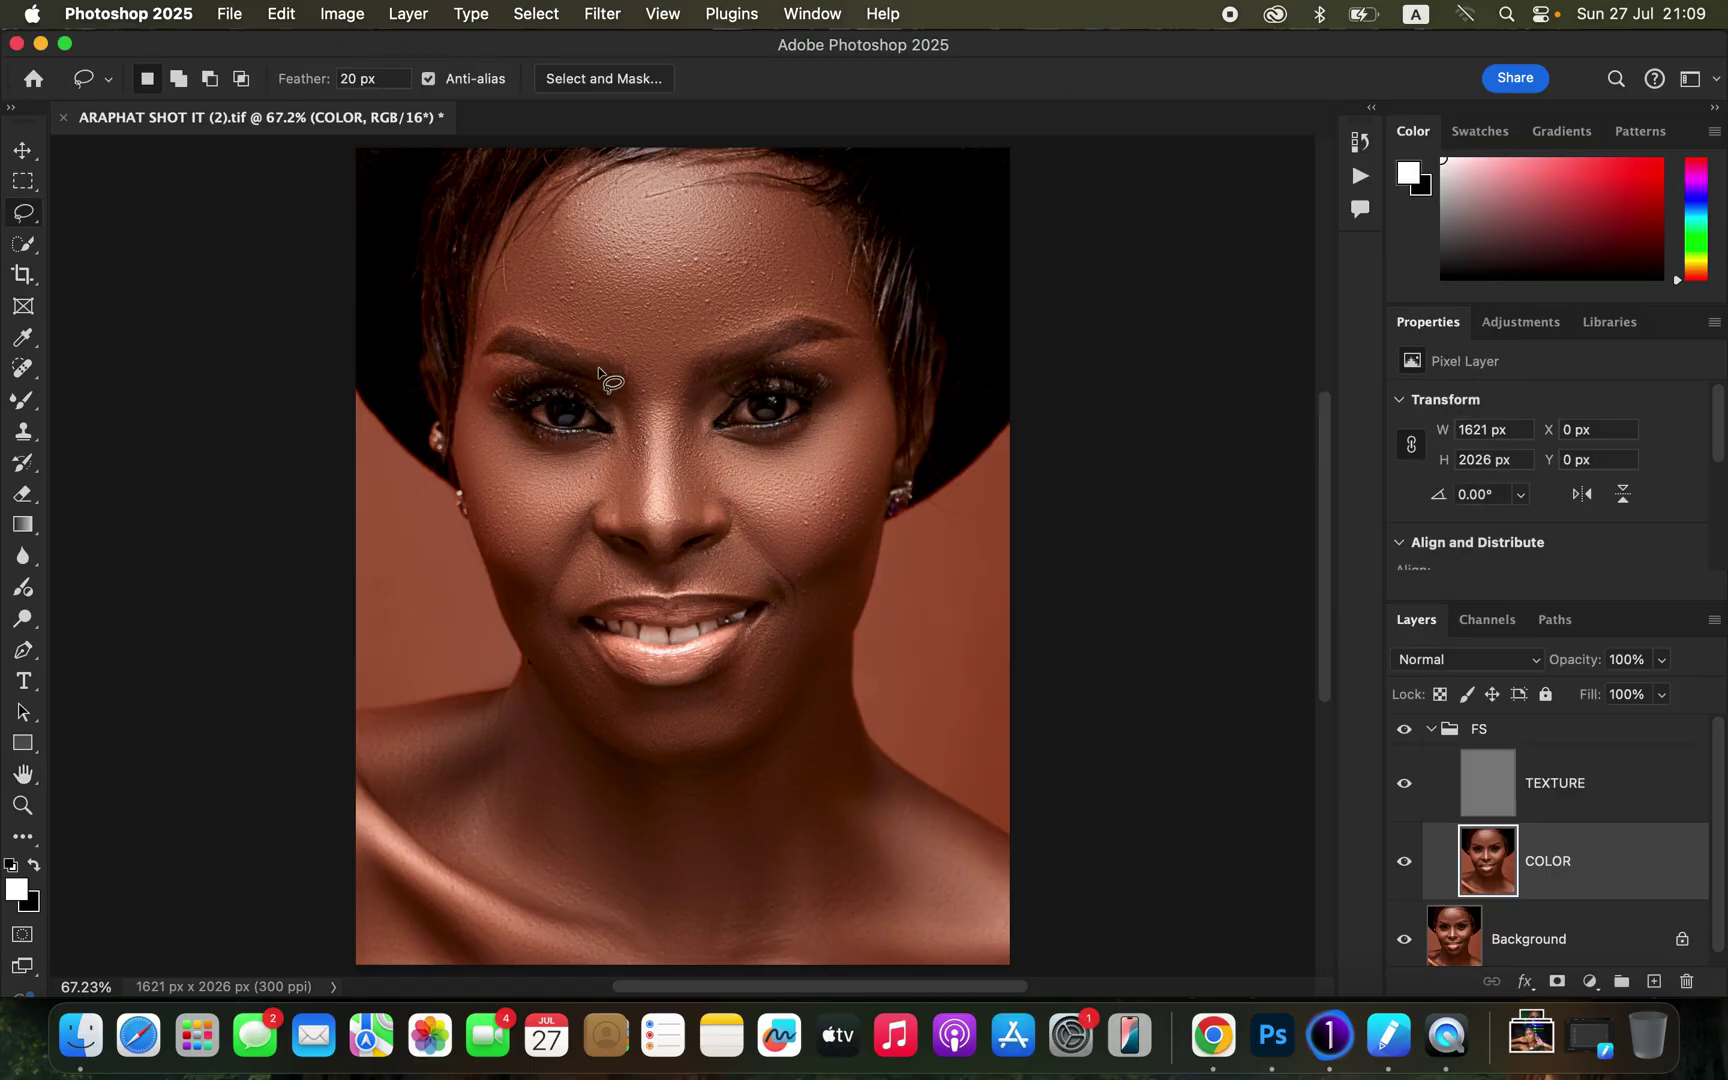
# - Lasso the side of the nose on the image's left with a 20 px feather, apply the same Gaussian Blur, and deselect
pyautogui.moveTo(585, 381)
pyautogui.mouseDown()
pyautogui.moveTo(626, 398)
pyautogui.moveTo(640, 451)
pyautogui.moveTo(638, 502)
pyautogui.moveTo(612, 519)
pyautogui.moveTo(583, 503)
pyautogui.moveTo(618, 464)
pyautogui.moveTo(612, 387)
pyautogui.mouseUp()
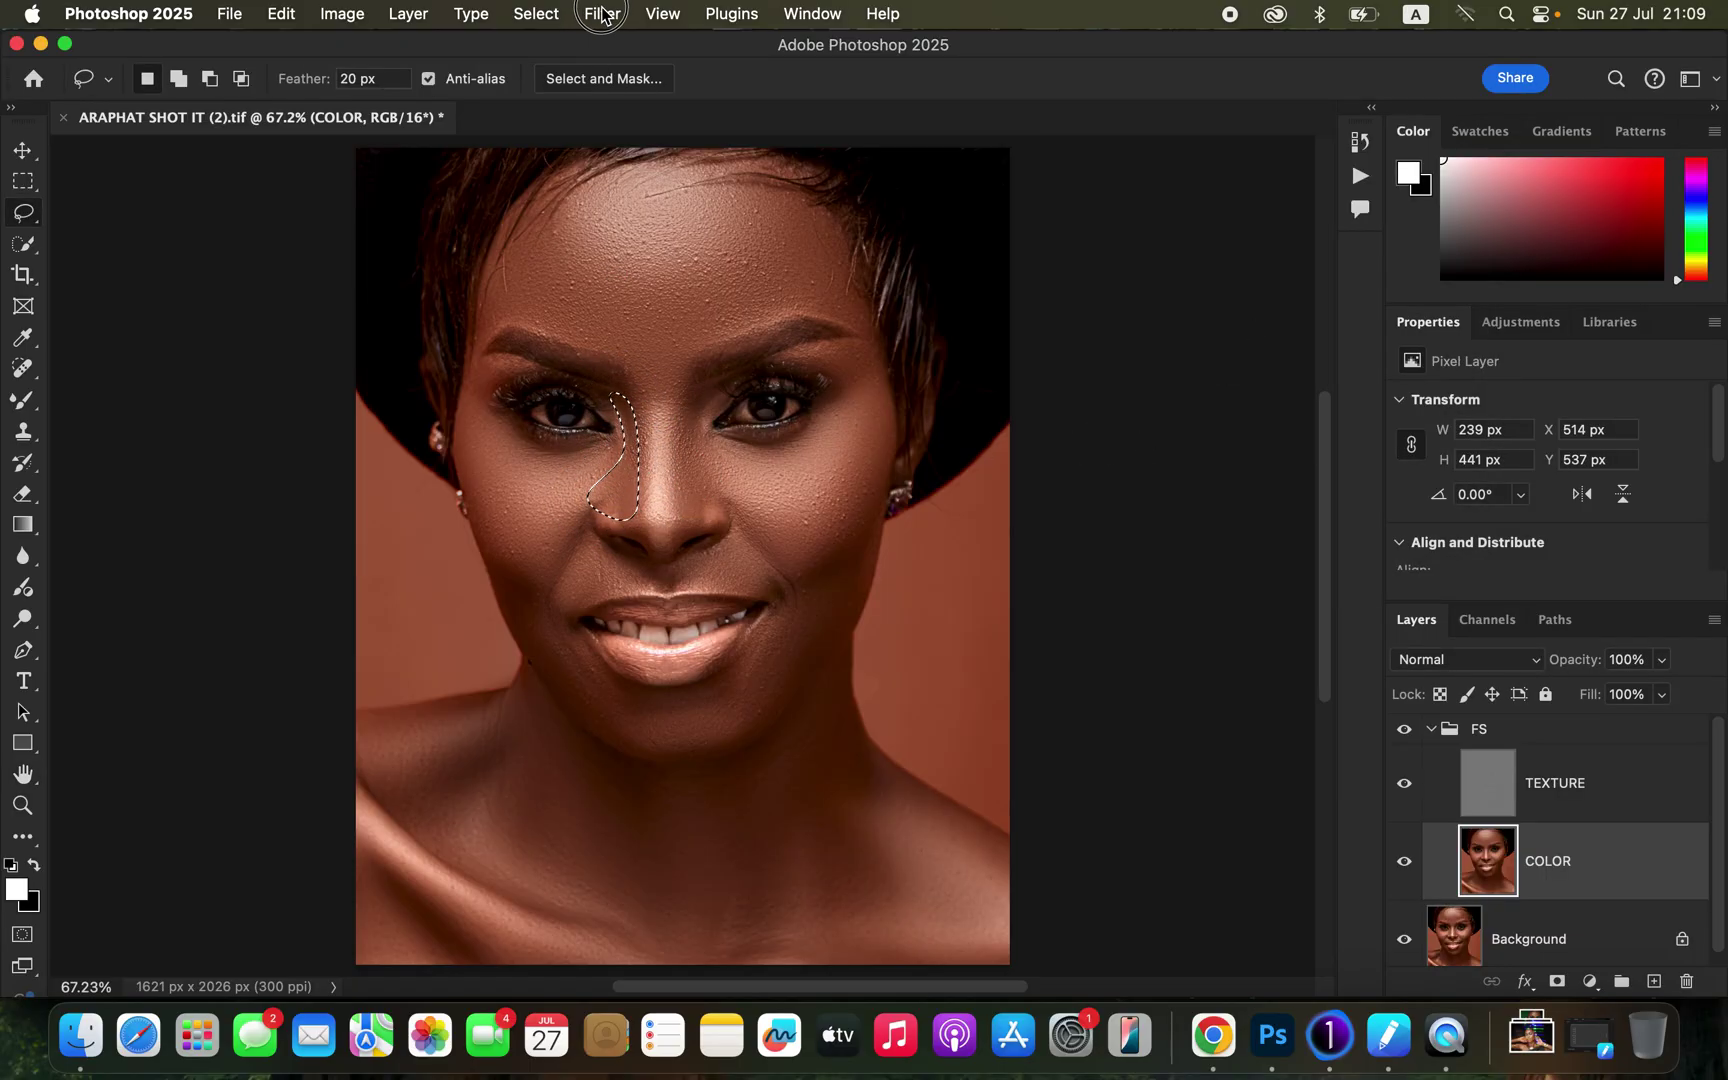
pyautogui.click(603, 14)
pyautogui.moveTo(692, 290)
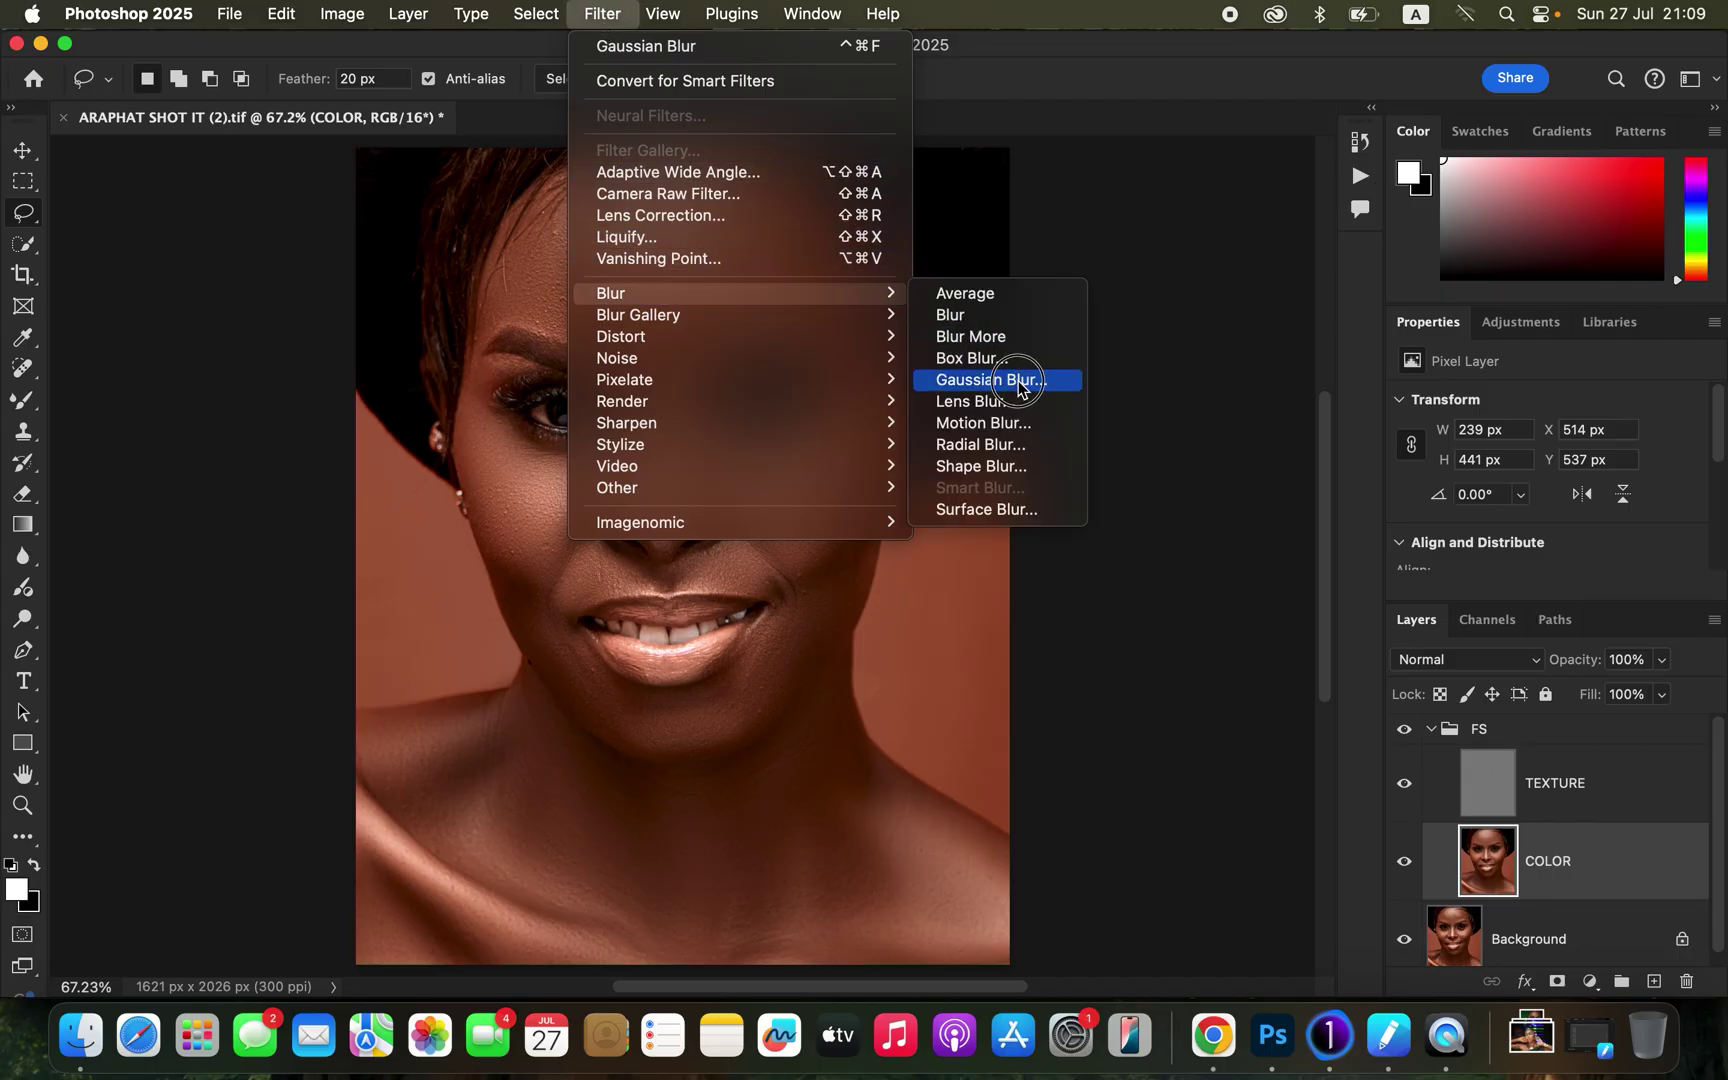
pyautogui.click(978, 378)
pyautogui.click(1397, 188)
pyautogui.press('super+d')
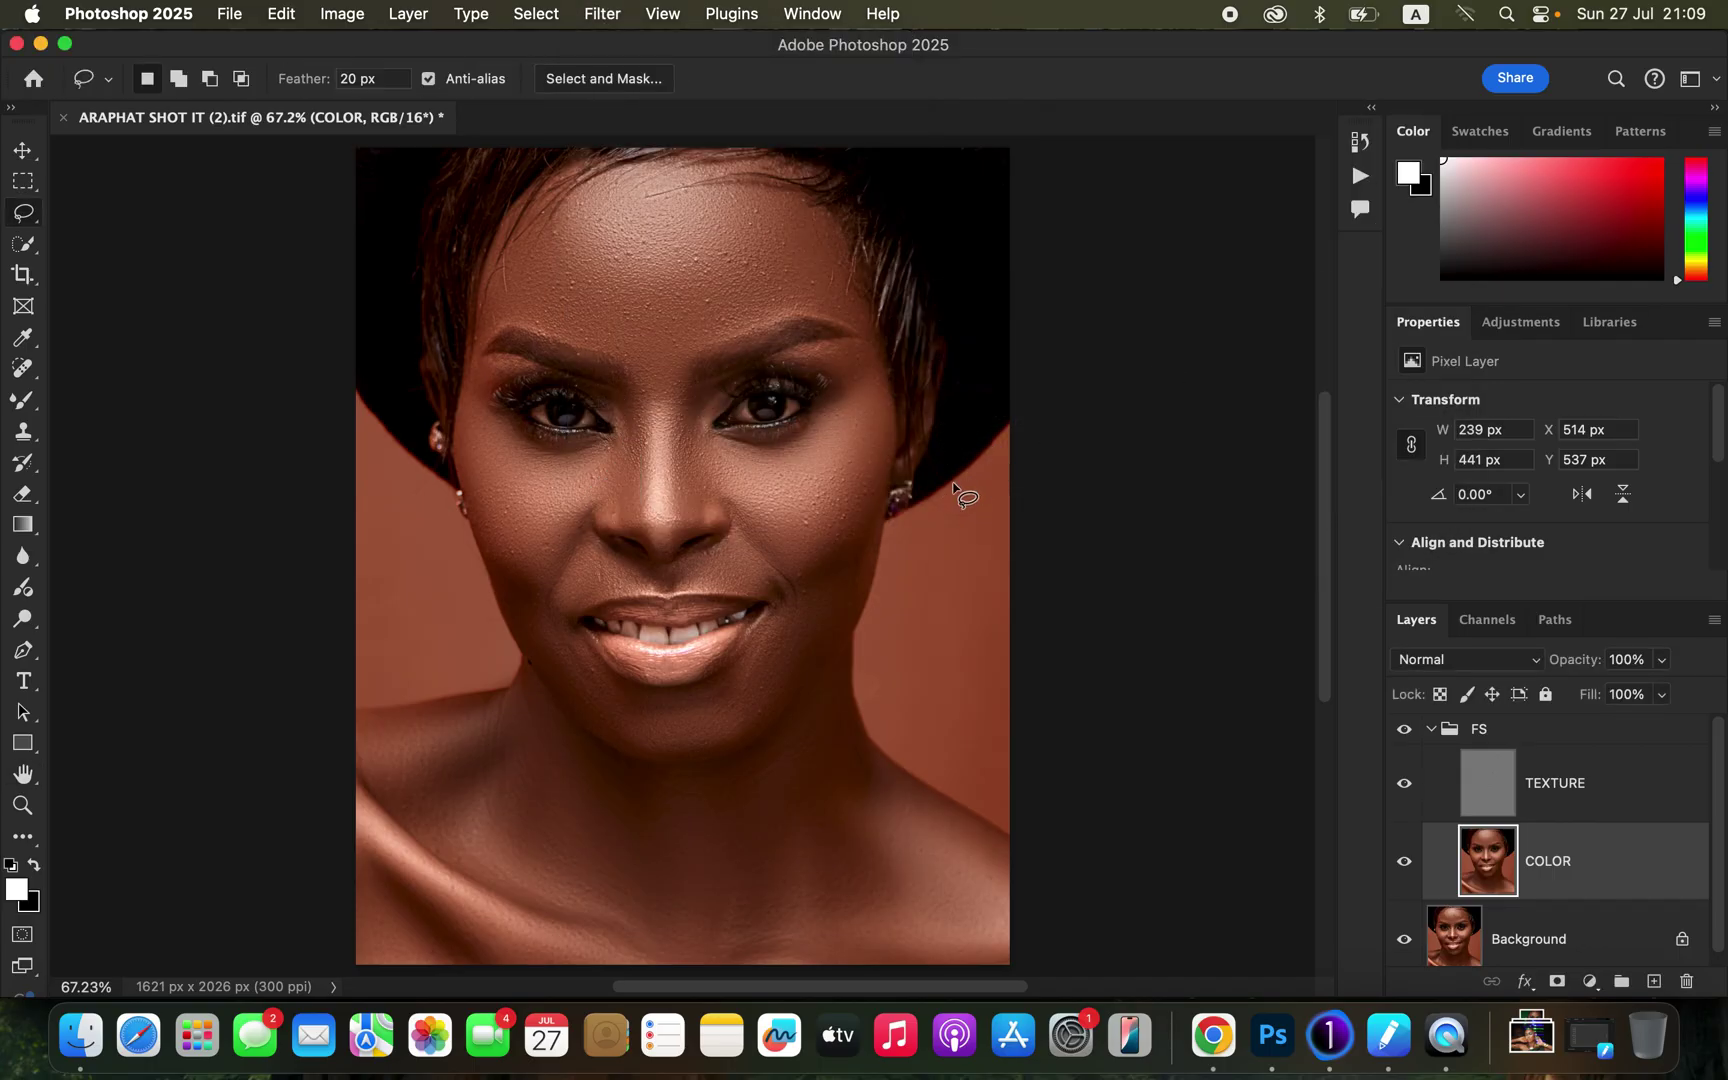
# - Lasso the skin between the mouth corner and jaw on the image's right side and apply the same Gaussian Blur to it
pyautogui.moveTo(788, 612)
pyautogui.mouseDown()
pyautogui.moveTo(727, 672)
pyautogui.moveTo(724, 727)
pyautogui.moveTo(805, 681)
pyautogui.moveTo(815, 588)
pyautogui.mouseUp()
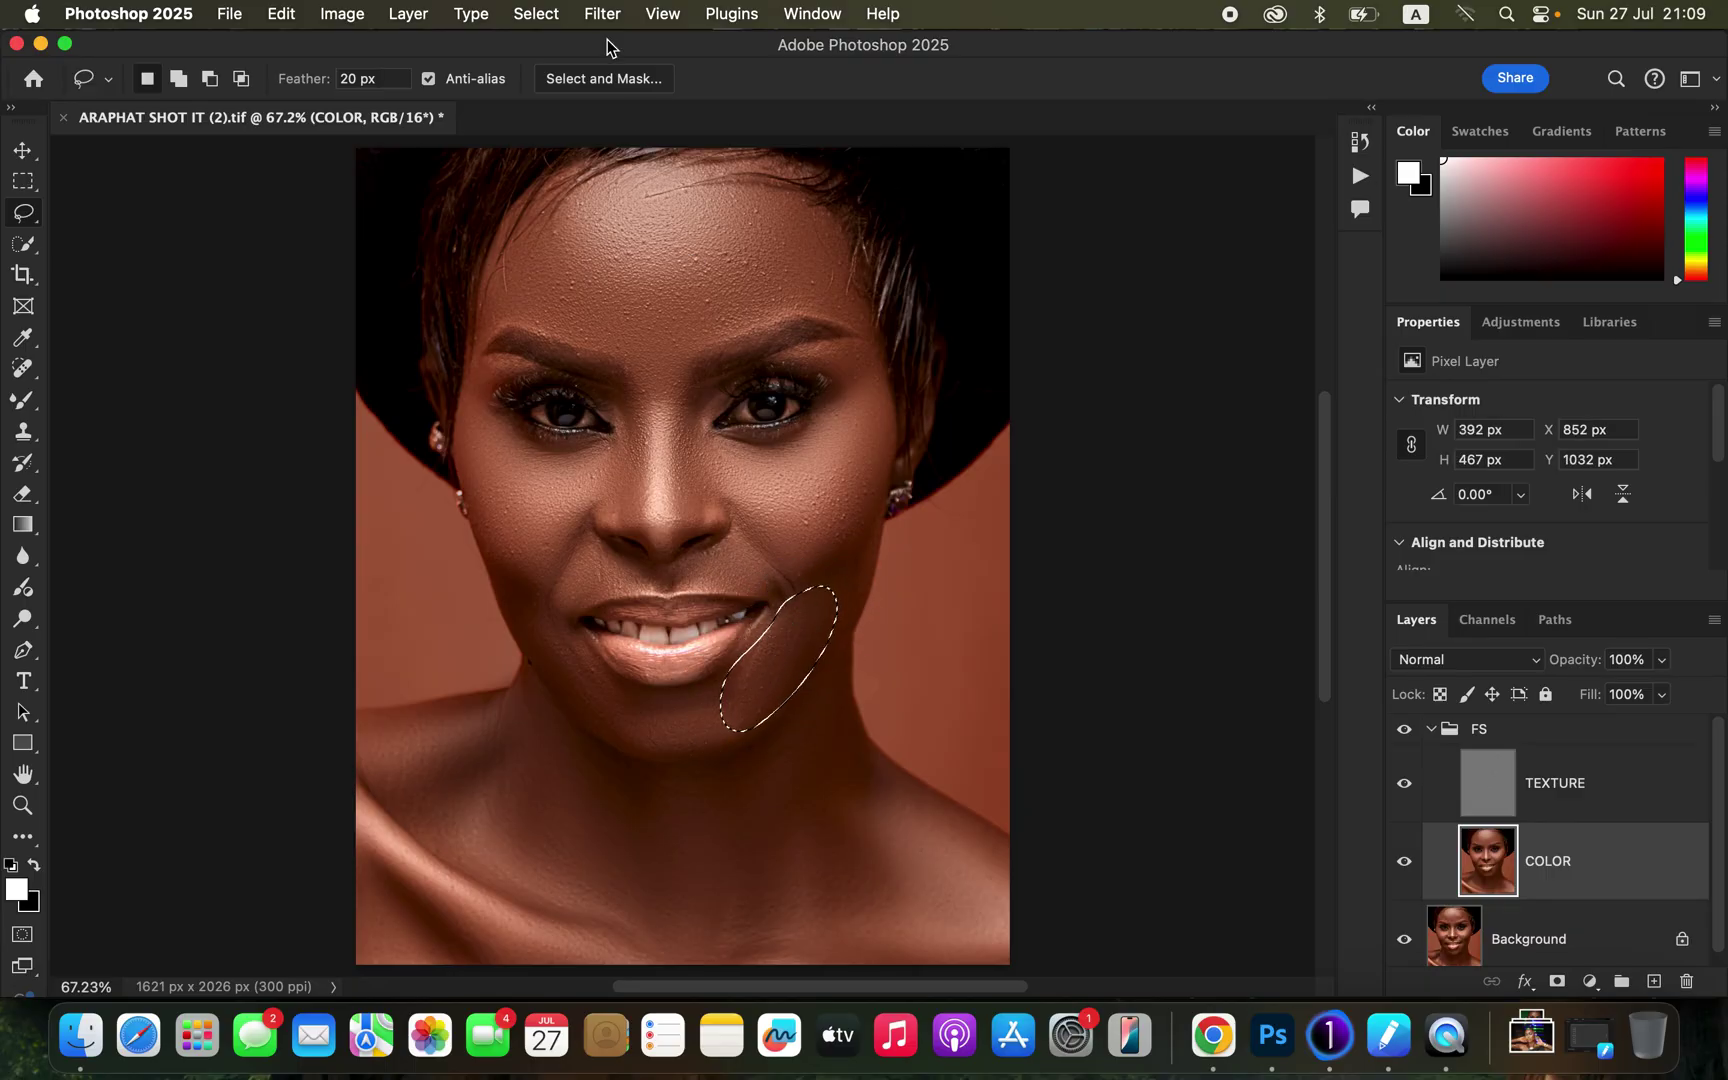
pyautogui.click(603, 13)
pyautogui.moveTo(640, 293)
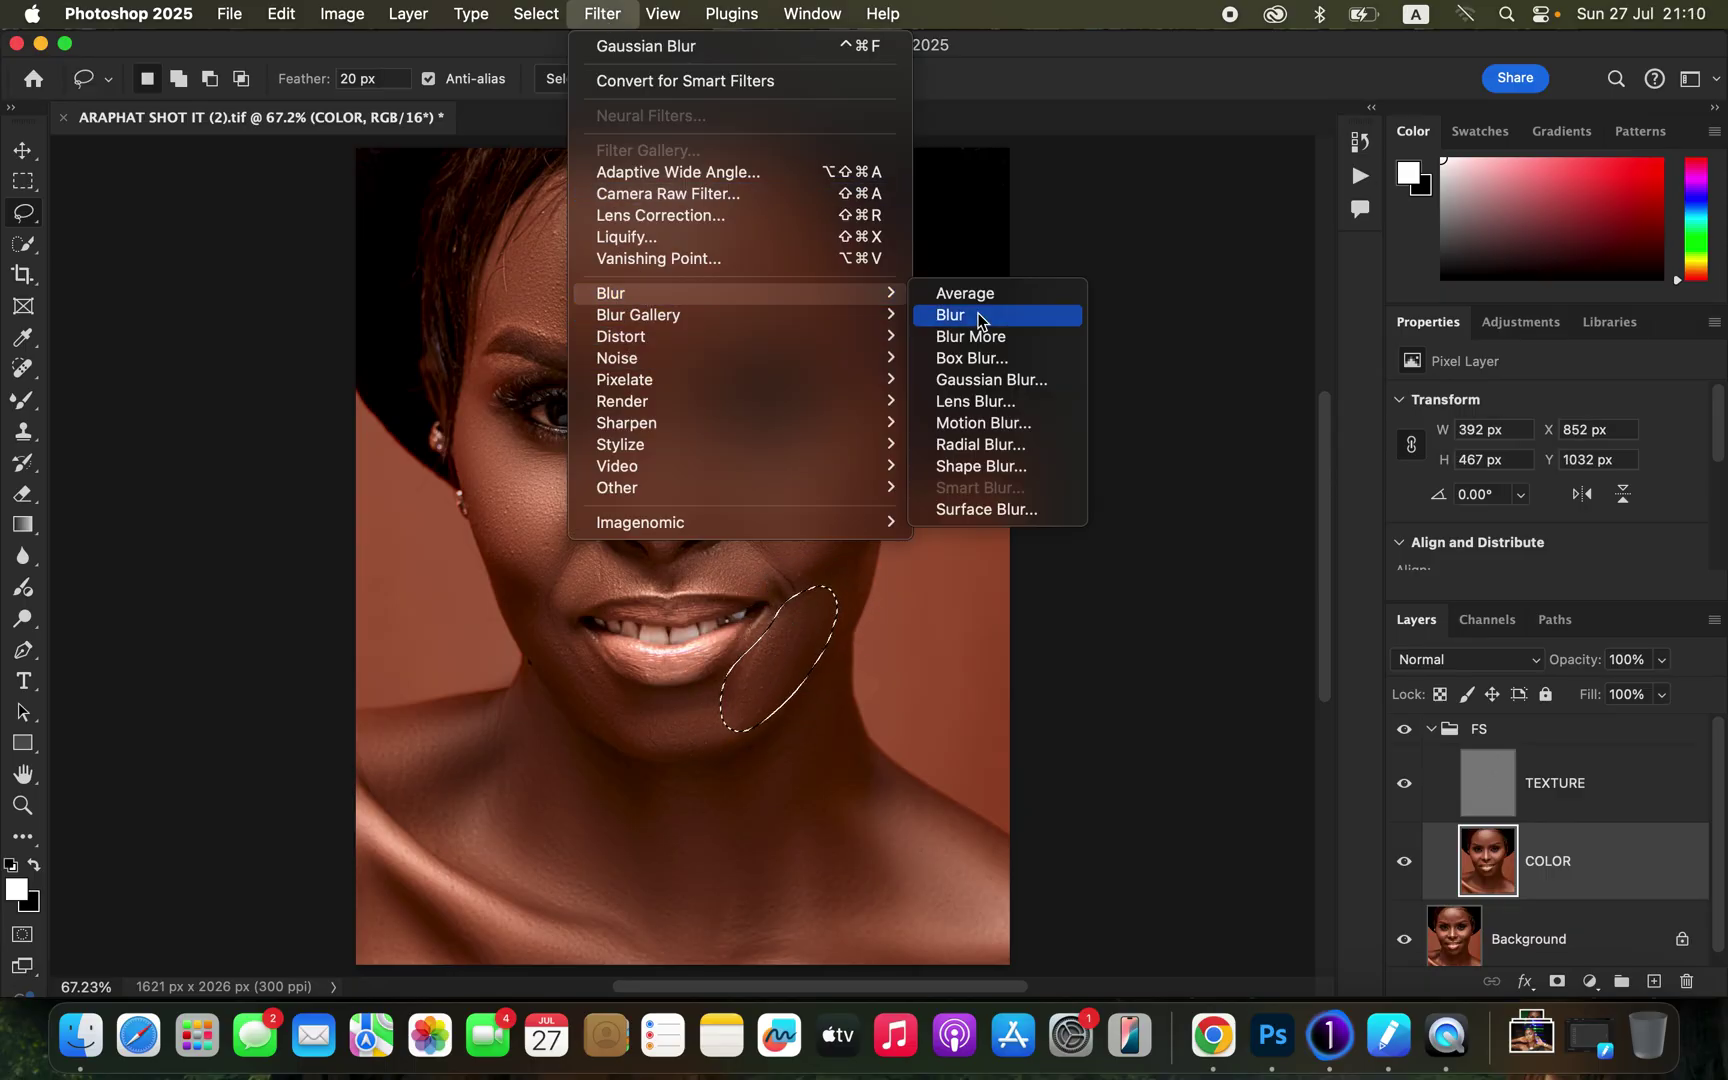
pyautogui.click(1030, 386)
pyautogui.click(1396, 189)
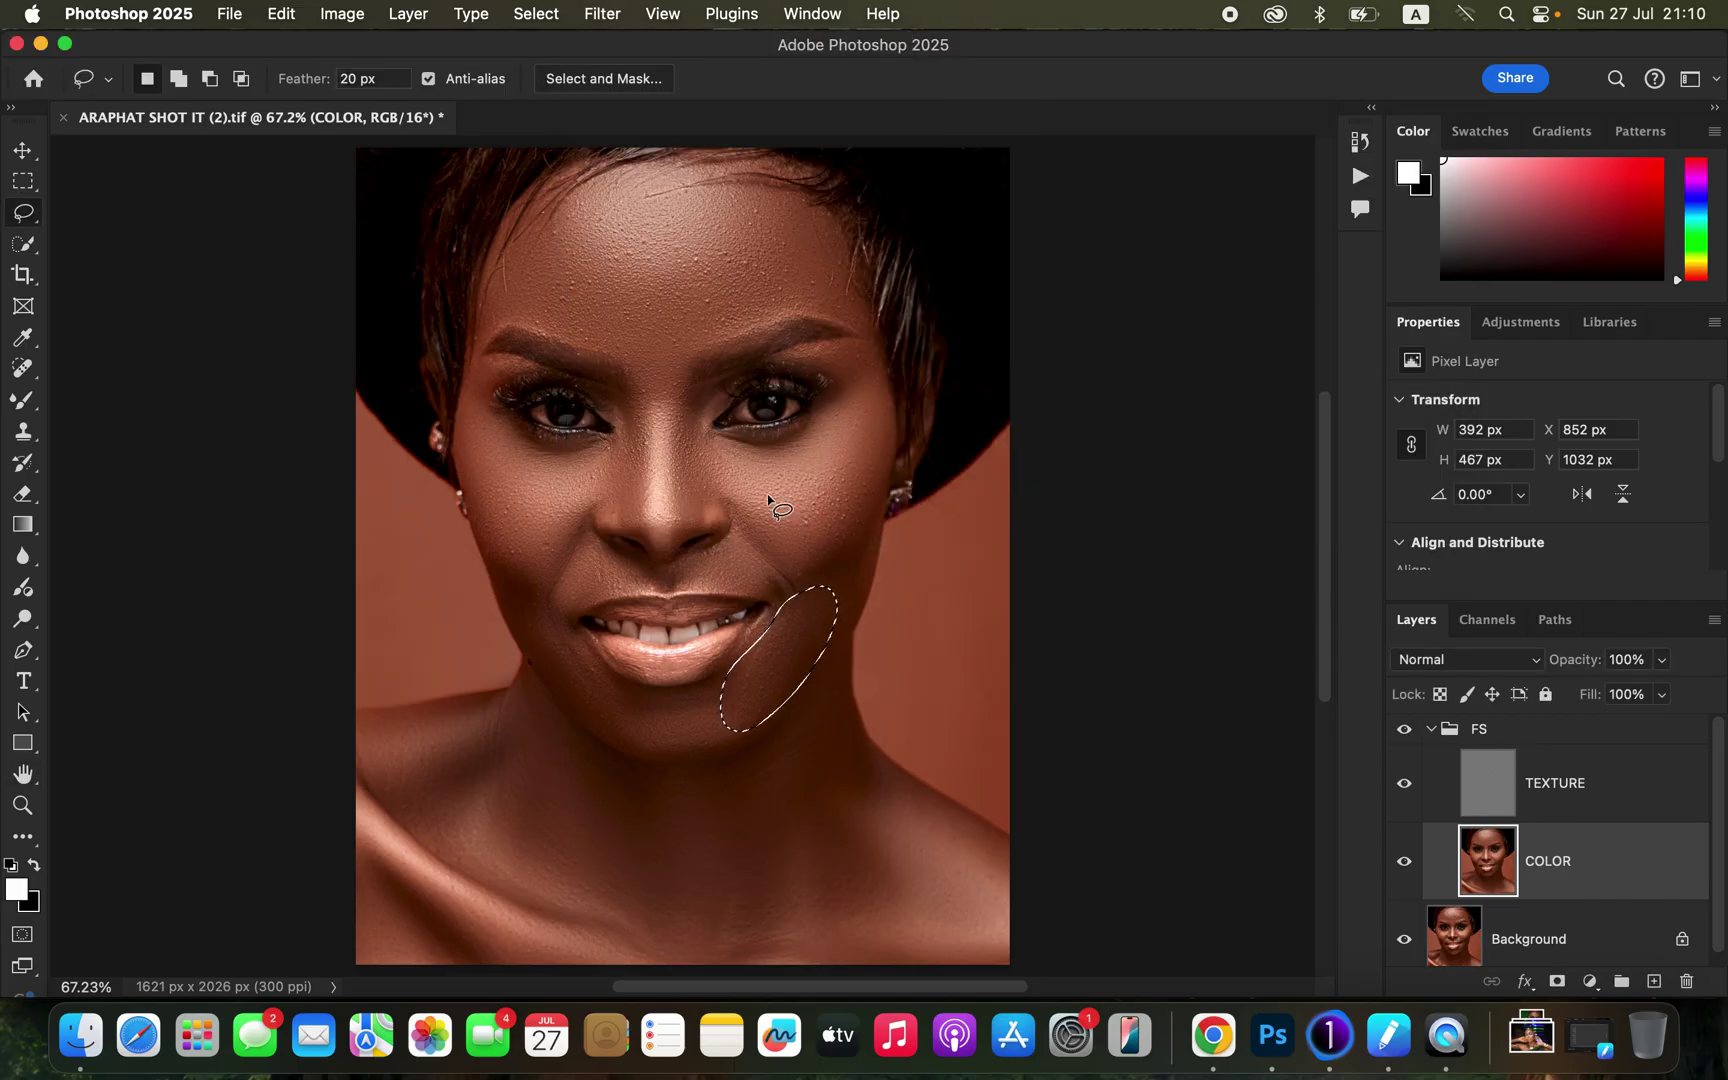
# - Fade the Gaussian Blur beside the mouth to 93% opacity in Normal mode and deselect
pyautogui.rightClick(792, 648)
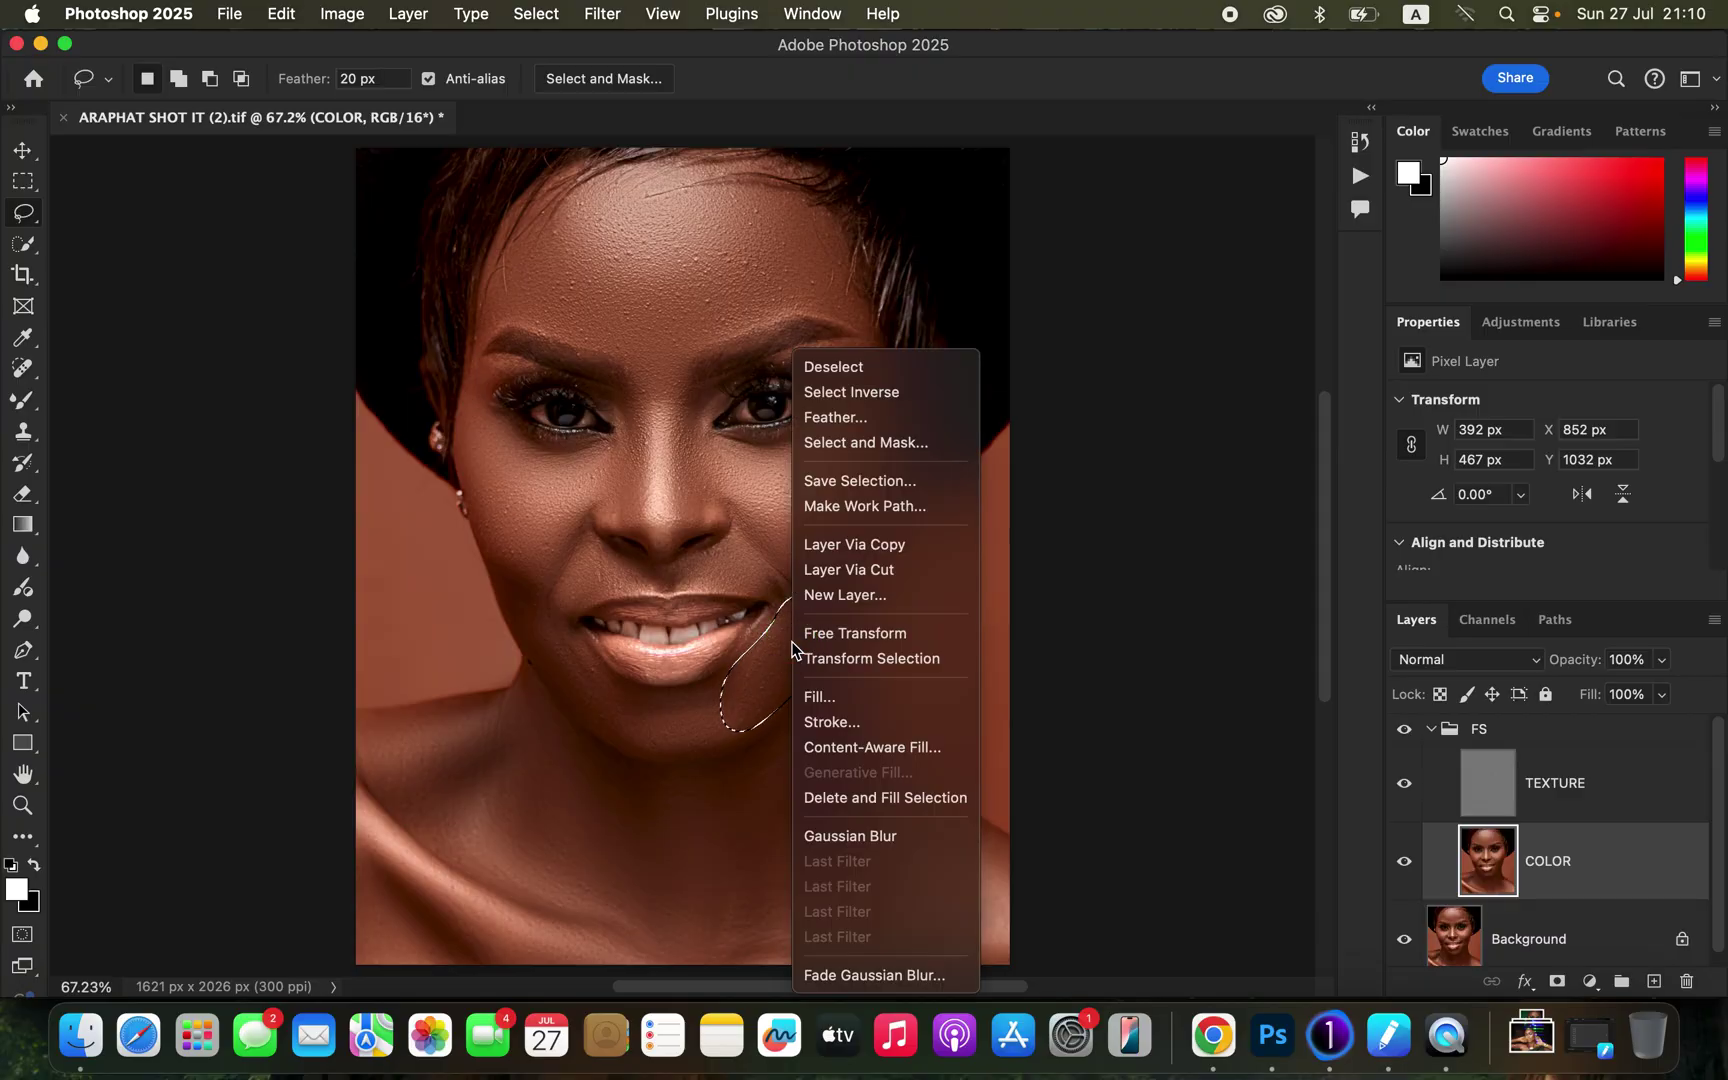
pyautogui.click(876, 975)
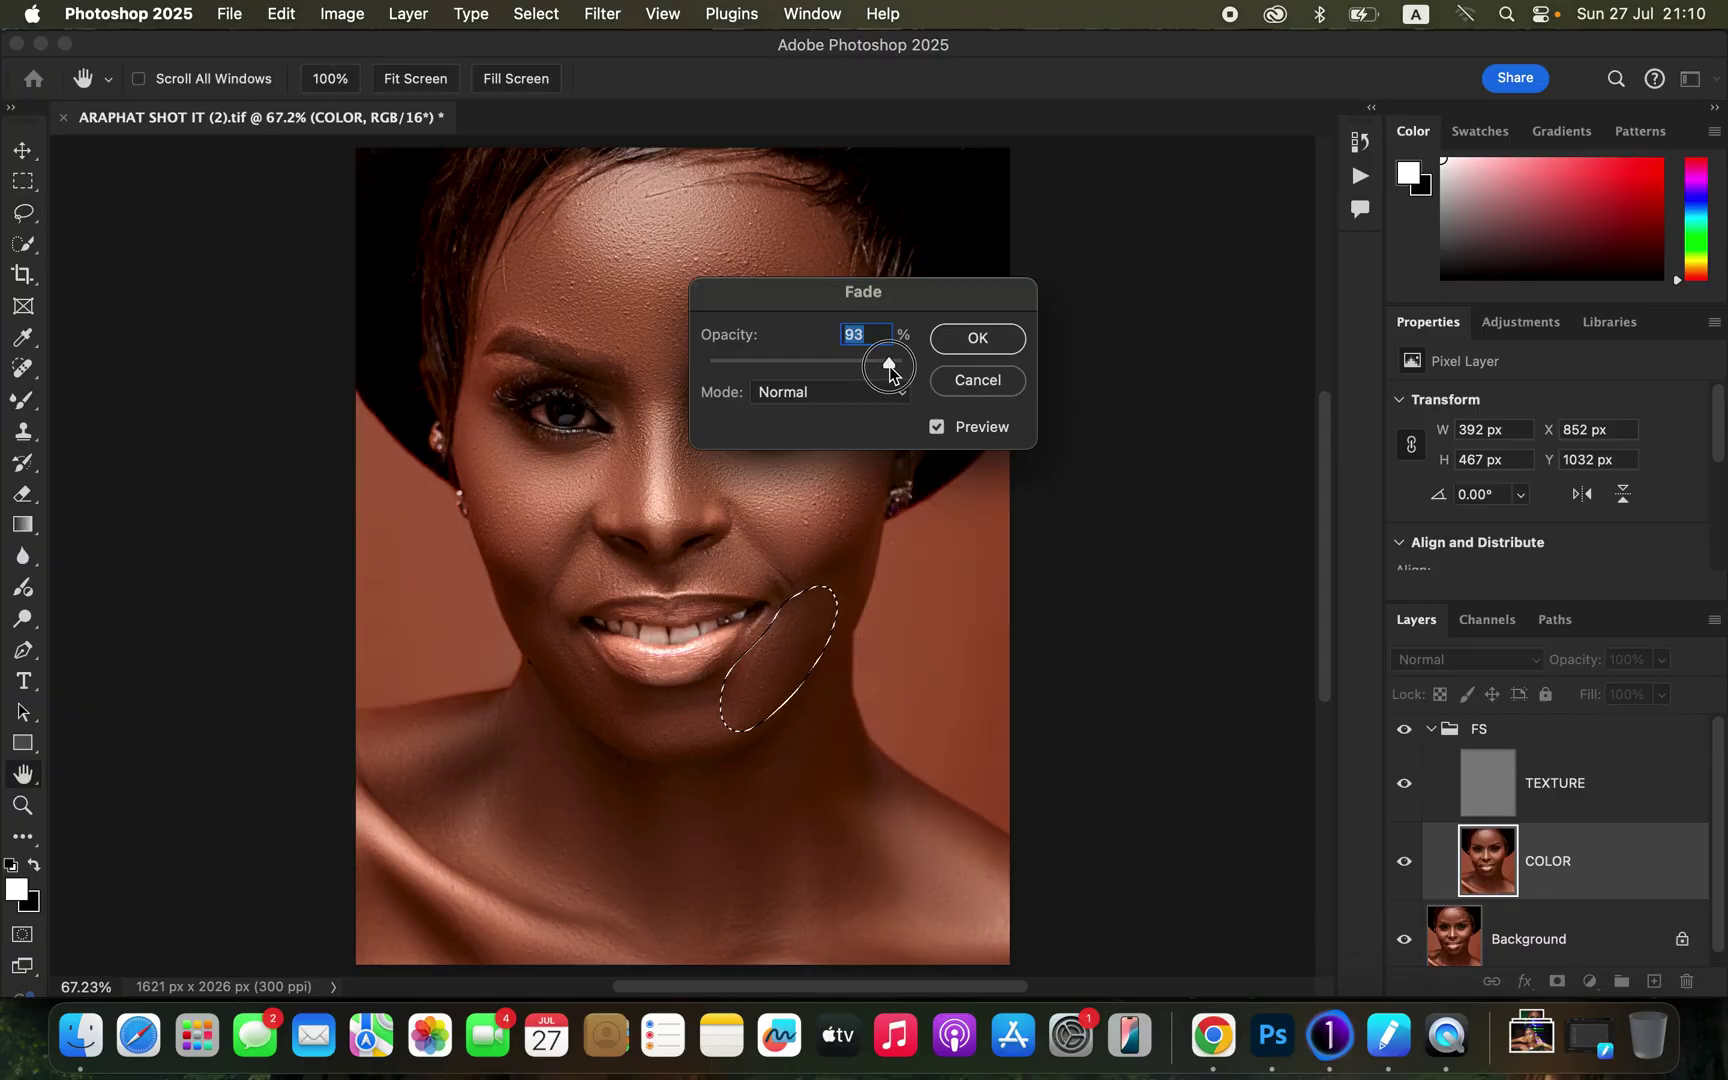
pyautogui.click(978, 339)
pyautogui.click(930, 505)
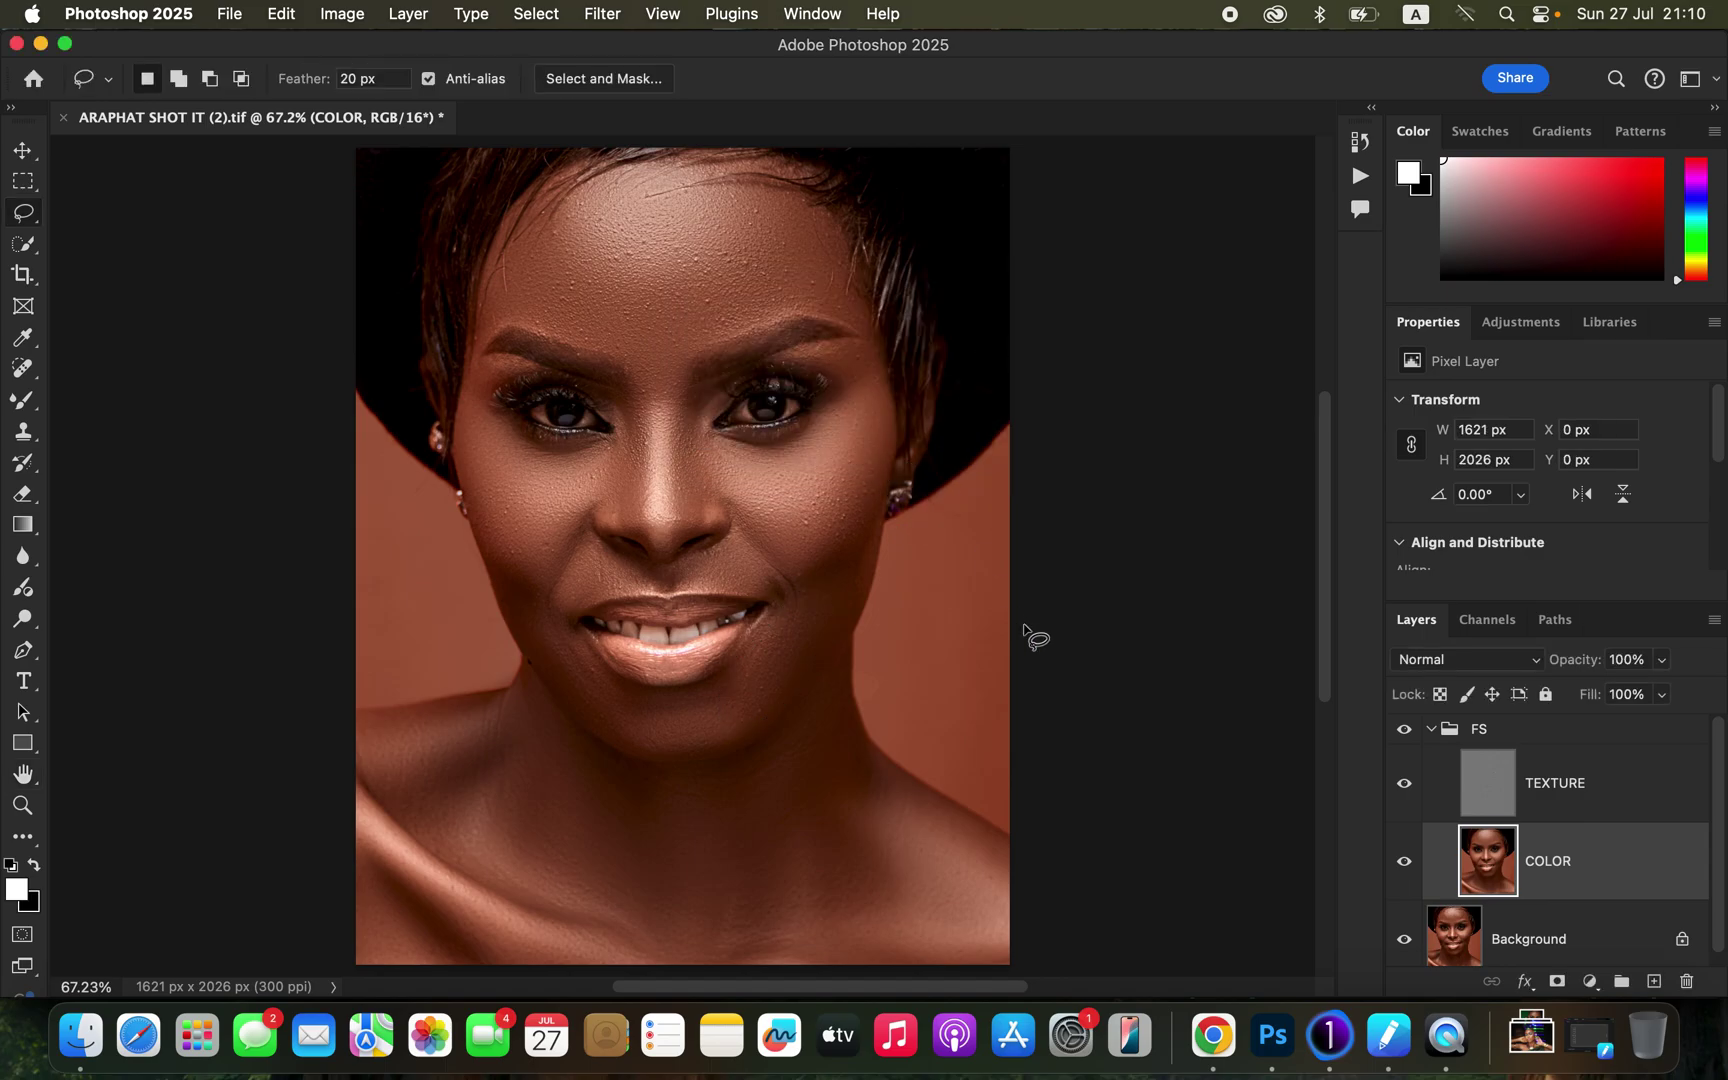
# - On the TEXTURE layer, prepare the Clone Stamp with an 80 px Soft Round brush at 0% hardness, aligned and sampling Current Layer
pyautogui.click(1580, 793)
pyautogui.click(24, 432)
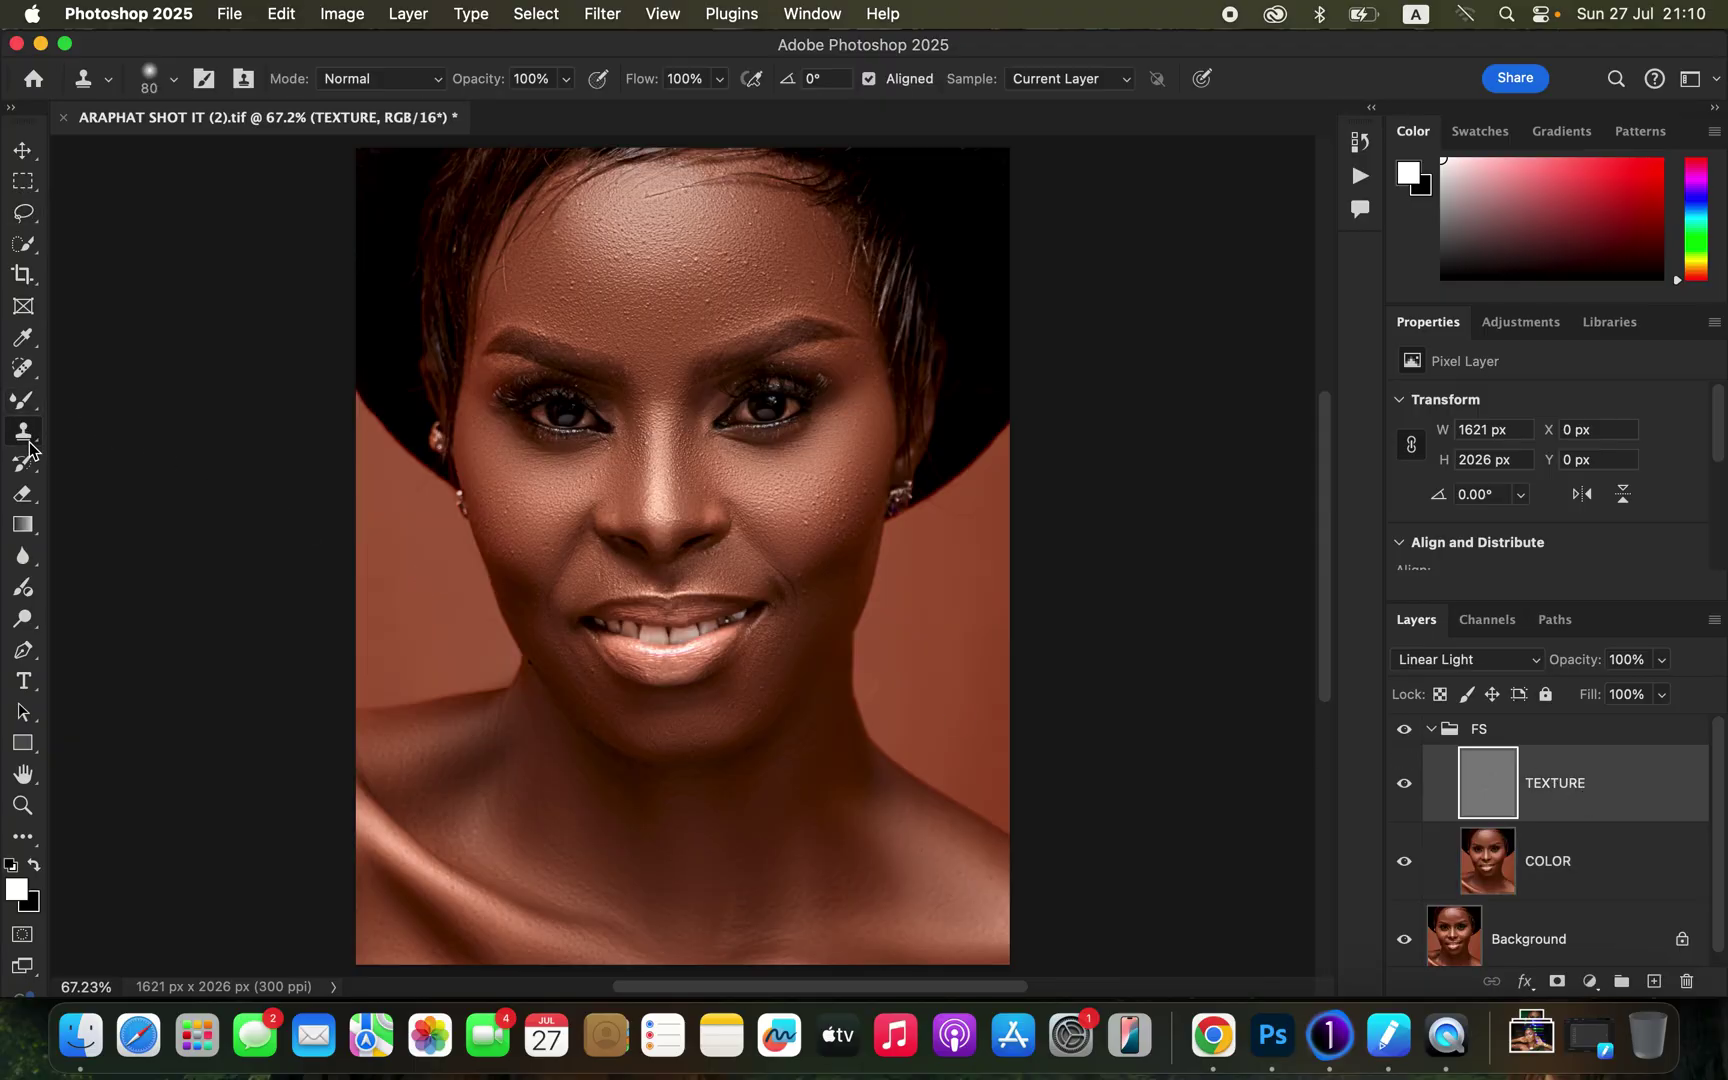
pyautogui.click(172, 80)
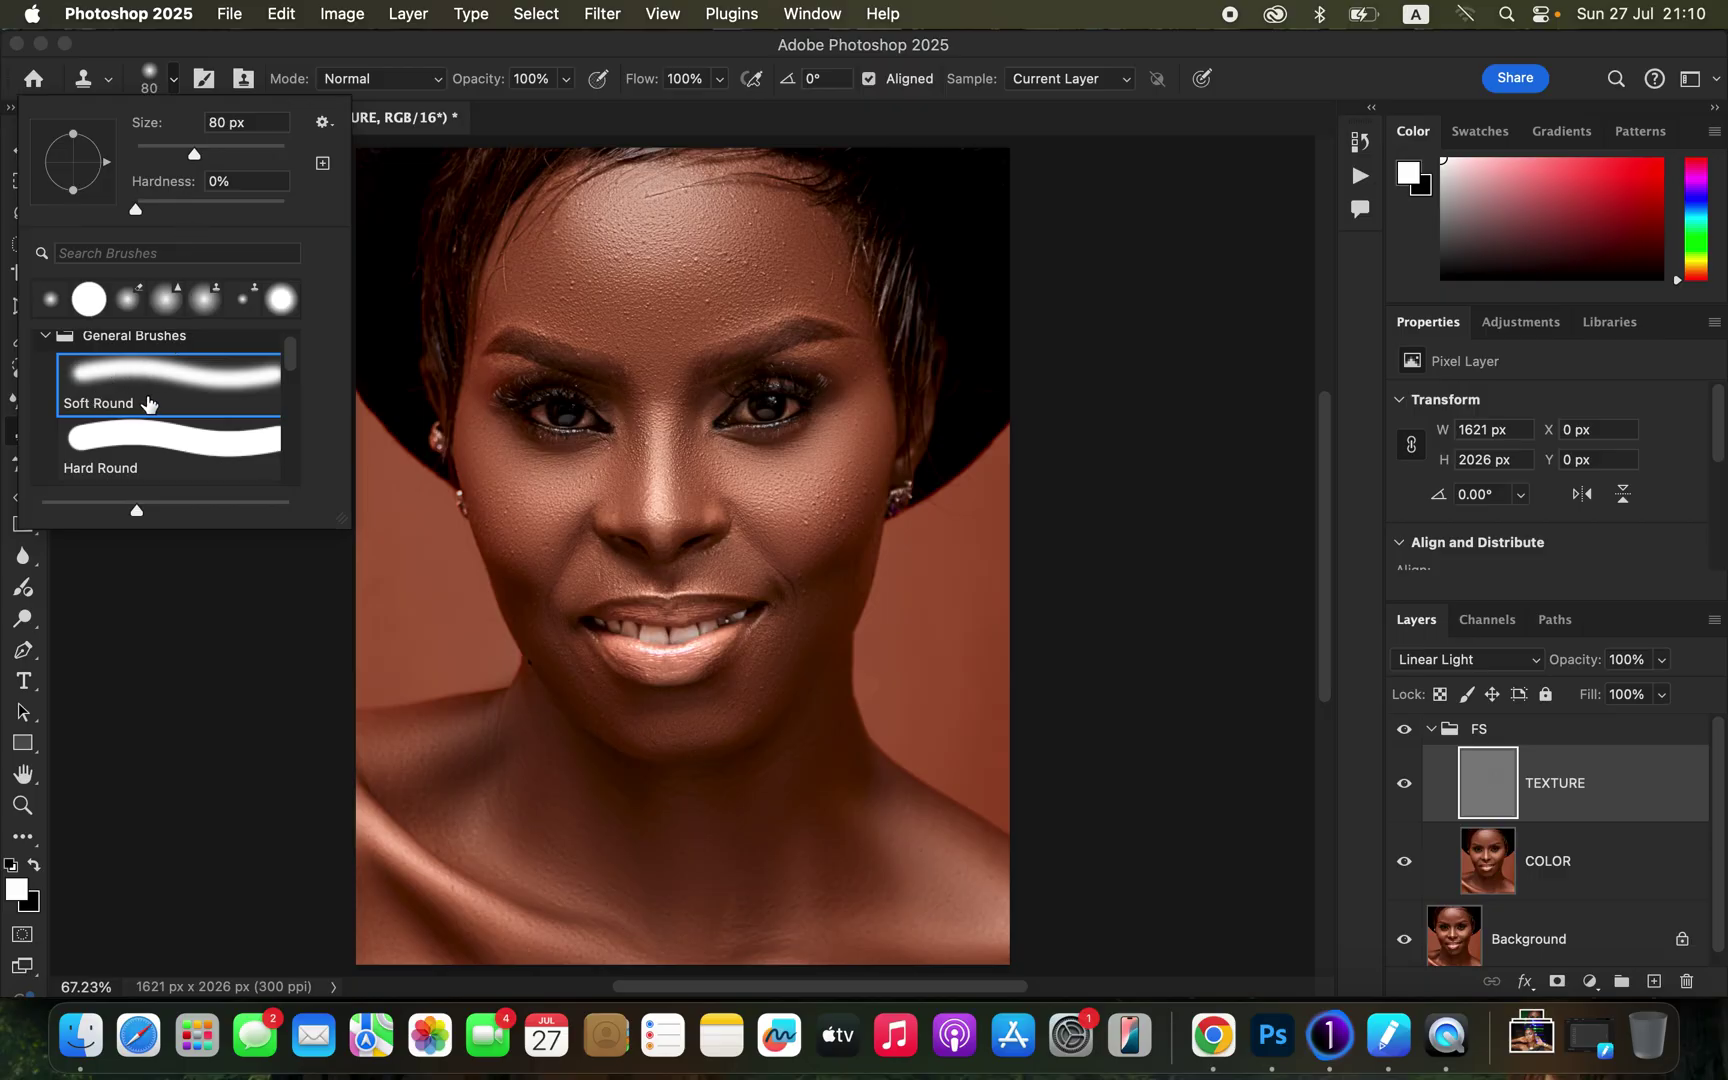
pyautogui.click(394, 49)
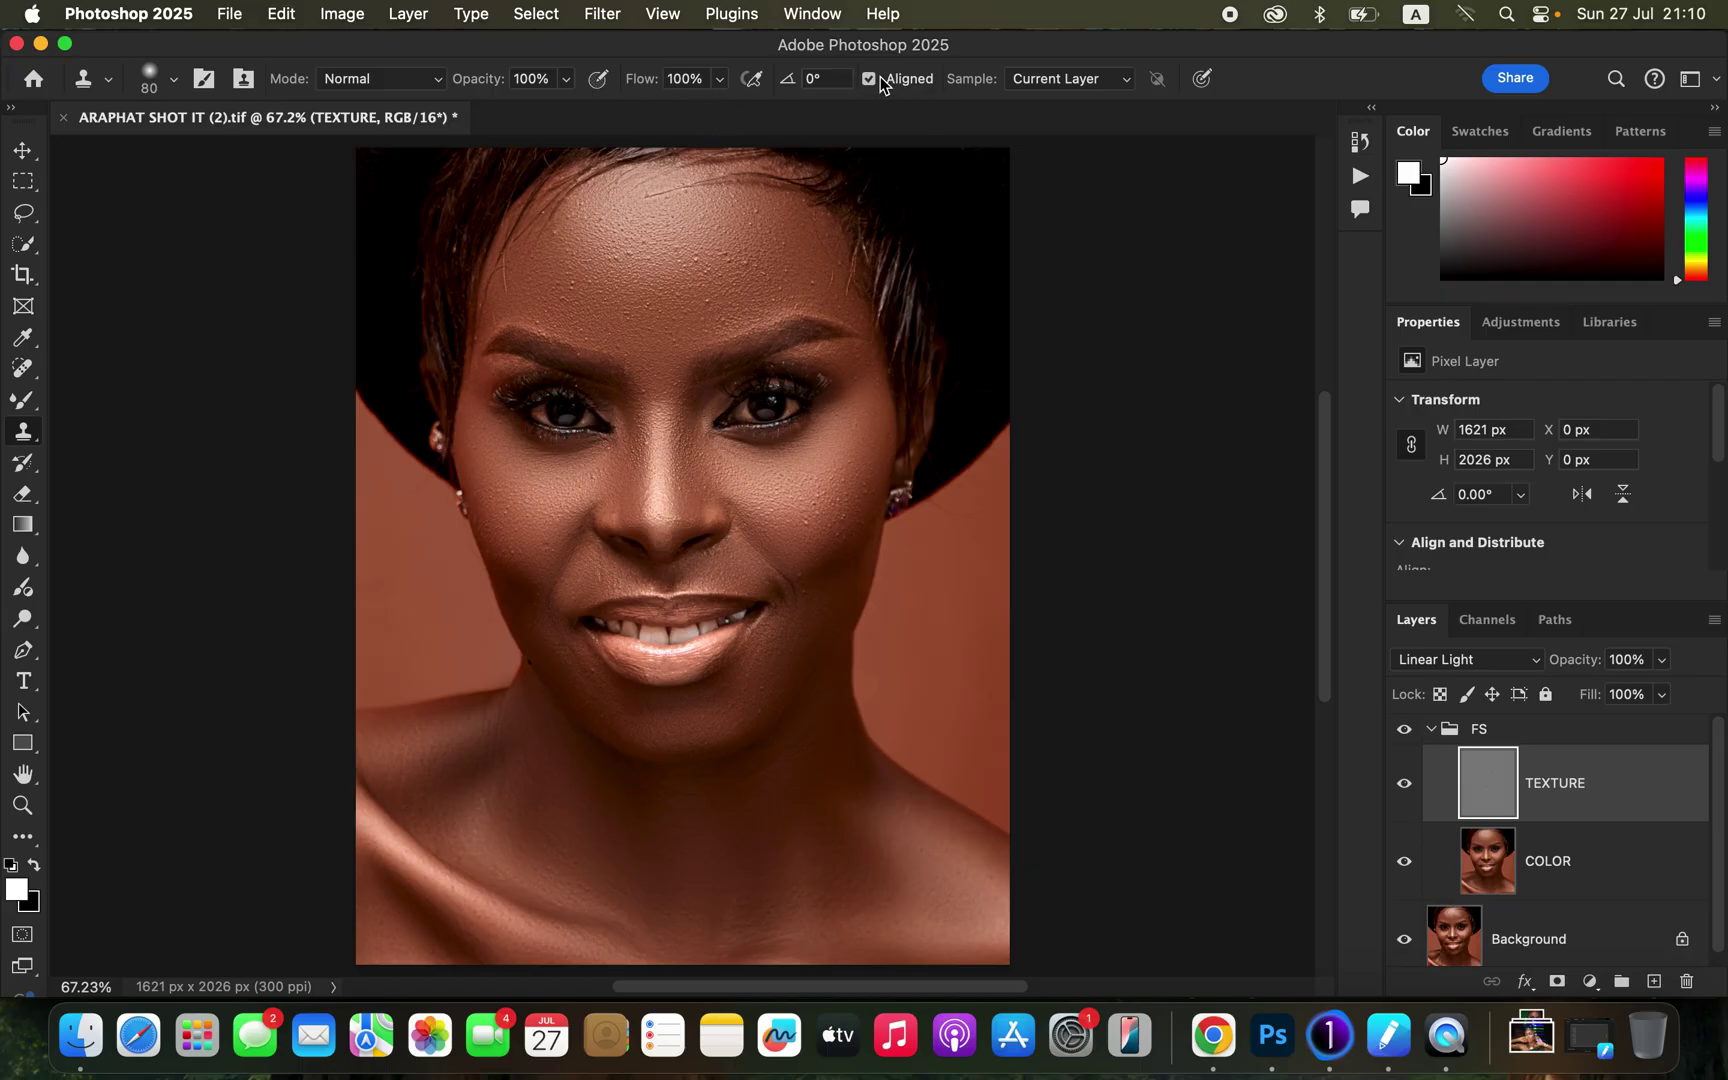
pyautogui.click(1060, 80)
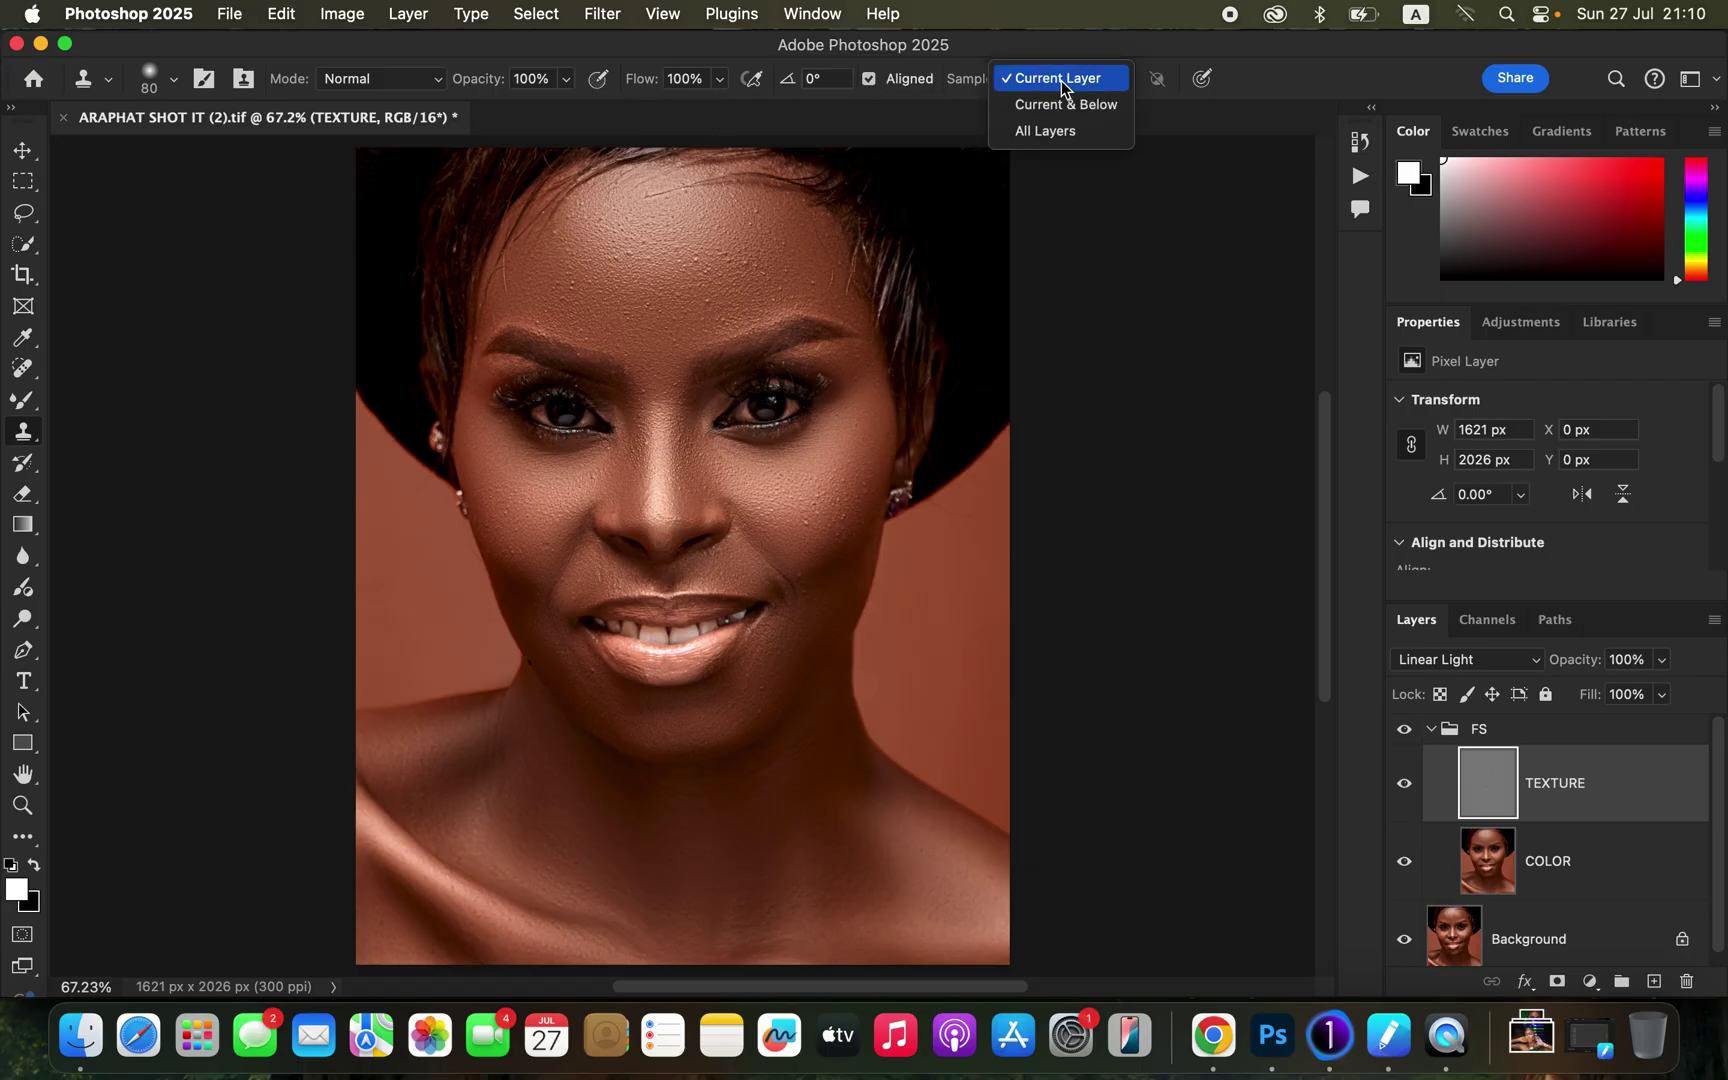
pyautogui.click(1062, 84)
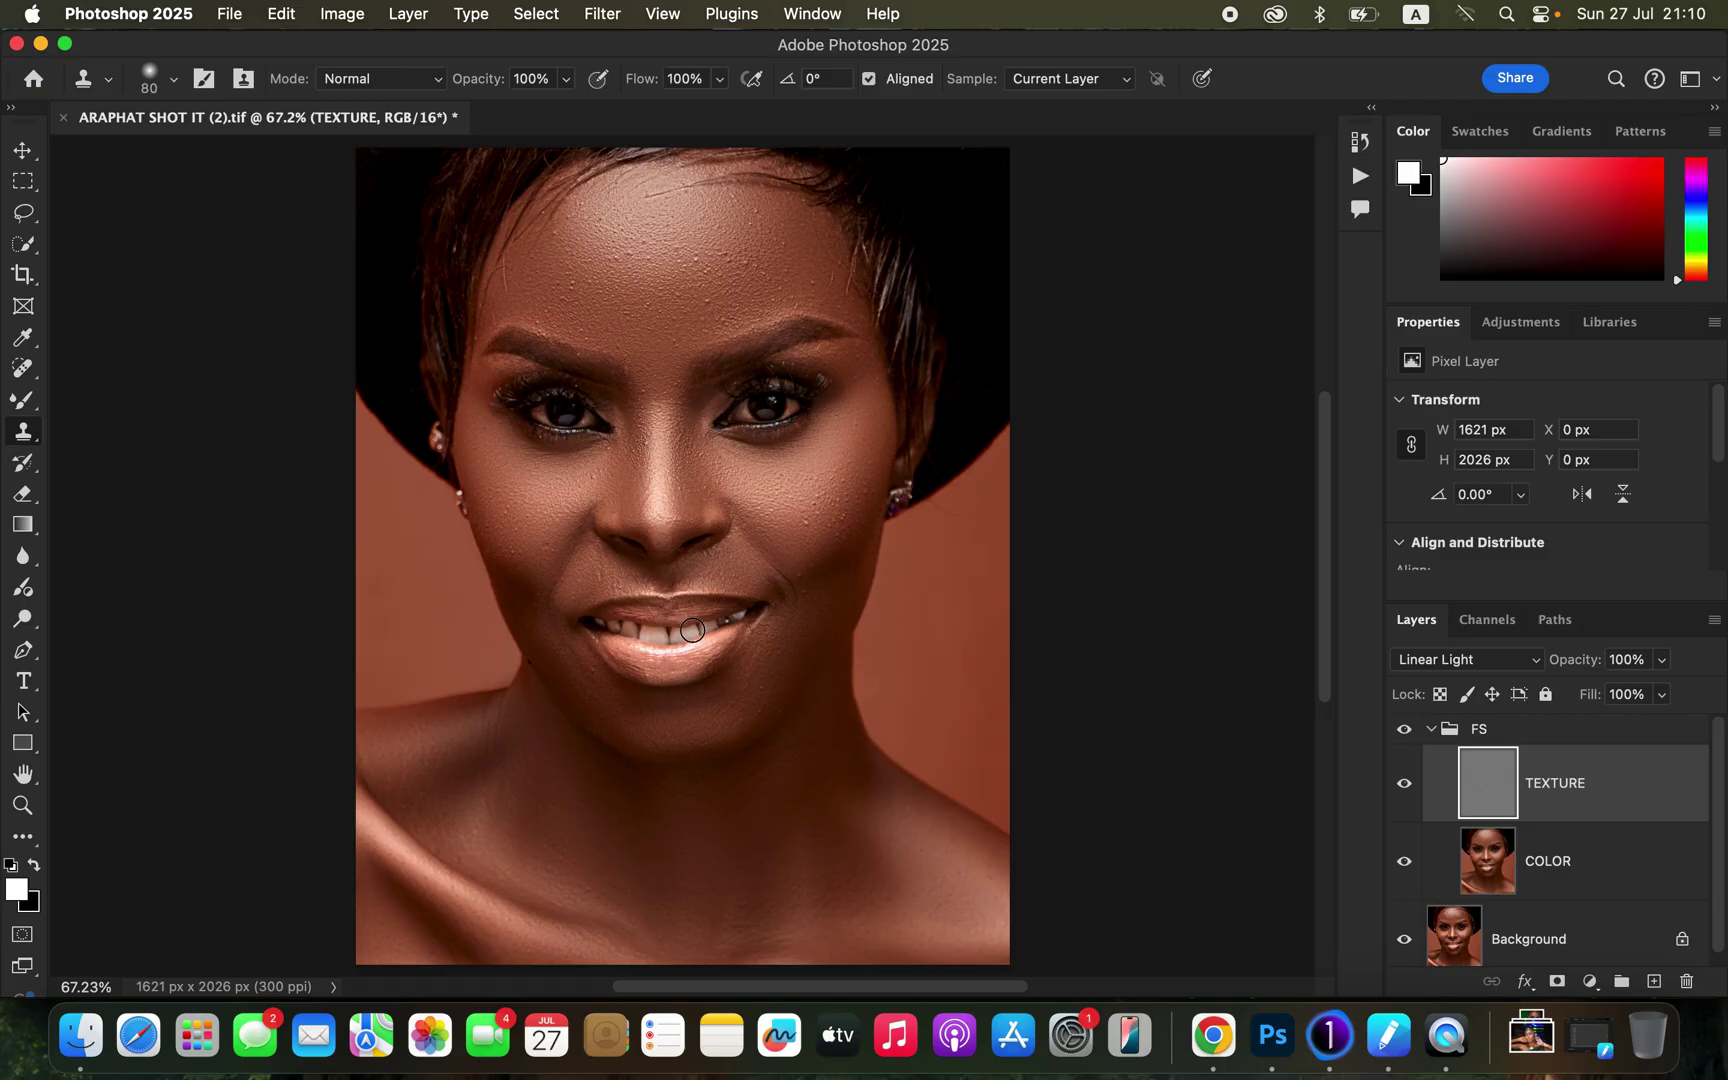
# - Clone smooth skin texture over the bumps on both cheeks and the nose with a 35 px brush, undoing the last stroke
pyautogui.press('super+equal')
pyautogui.press('super+equal')
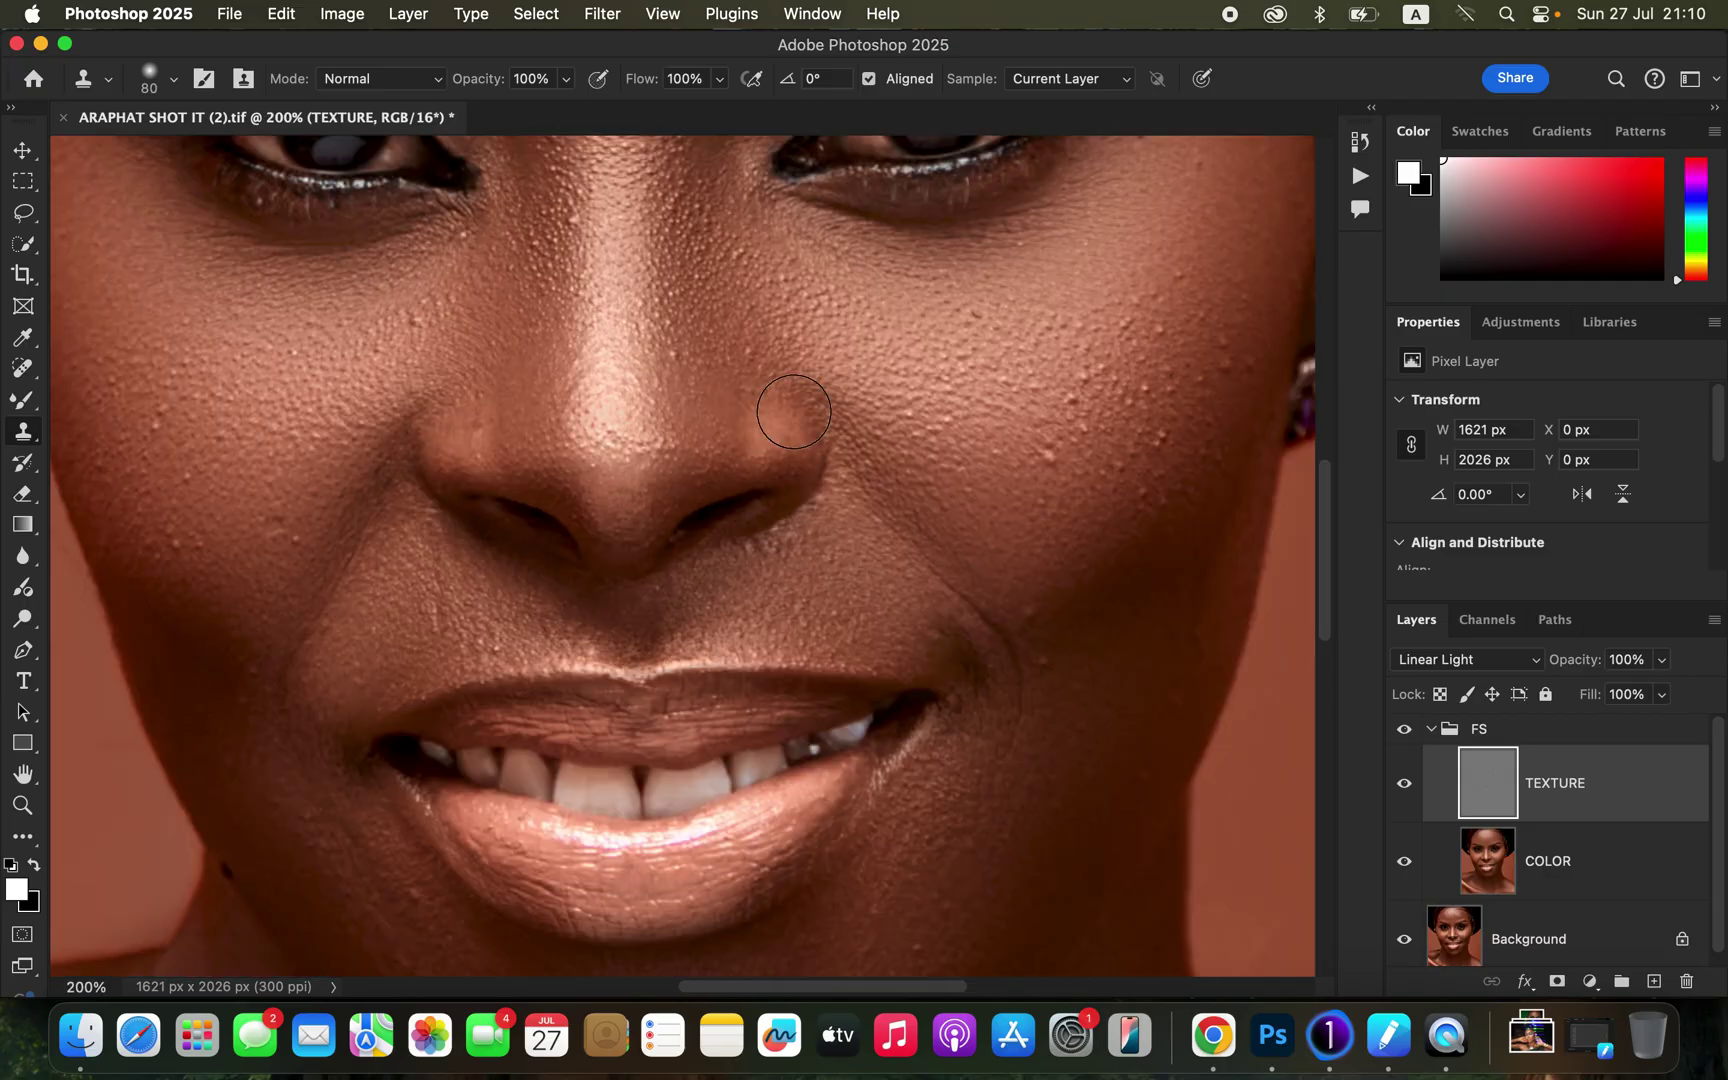
pyautogui.scroll(10, 920, 377)
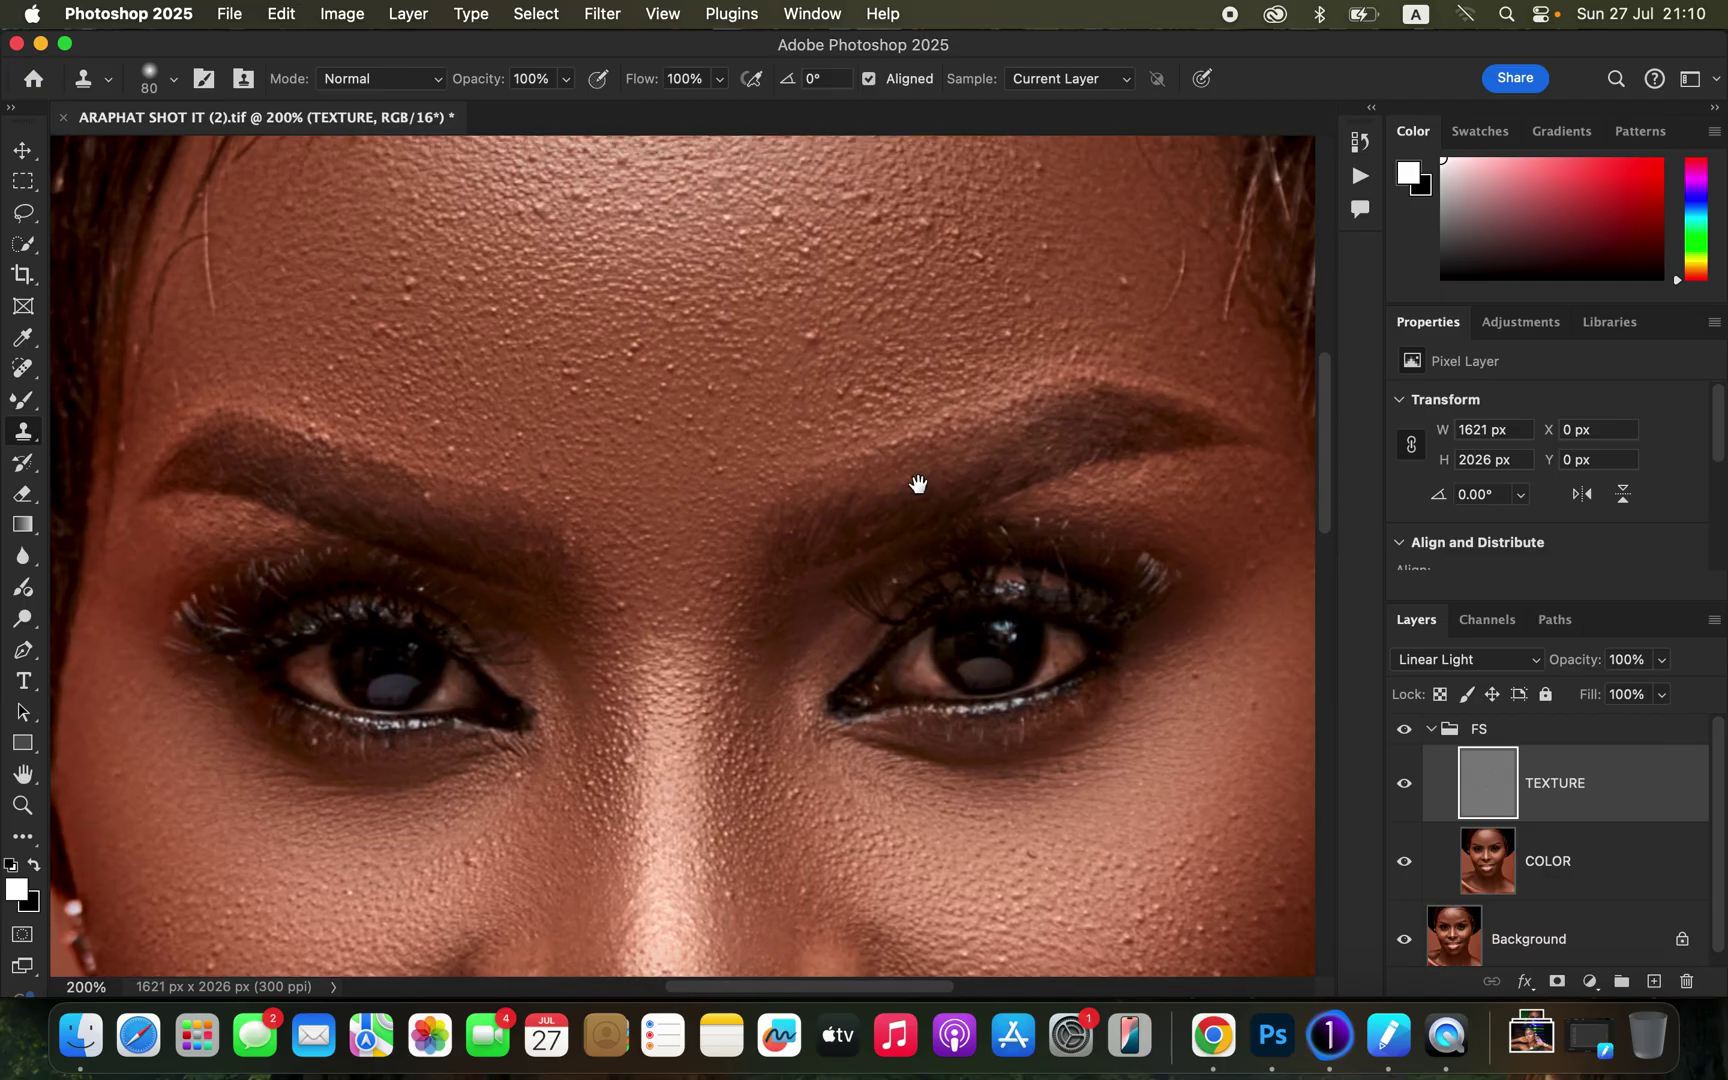
pyautogui.scroll(-5, 895, 260)
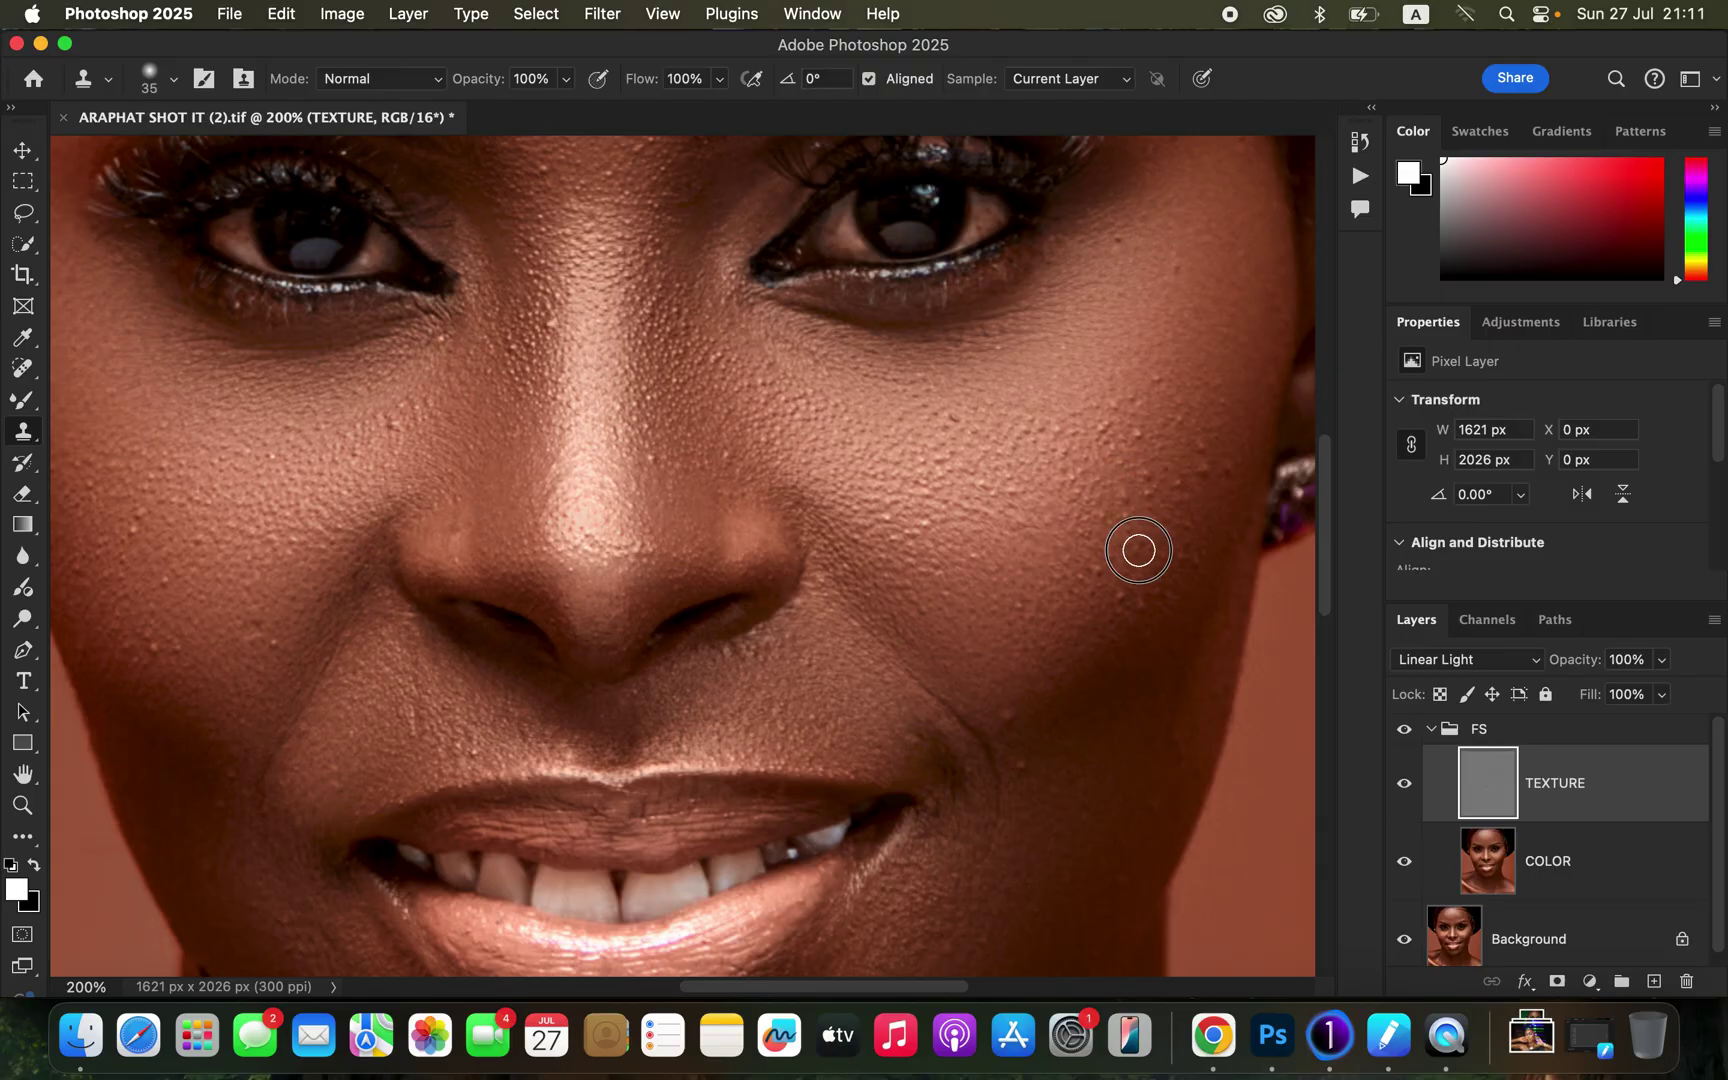
pyautogui.keyDown('alt'); pyautogui.click(1163, 522); pyautogui.keyUp('alt')
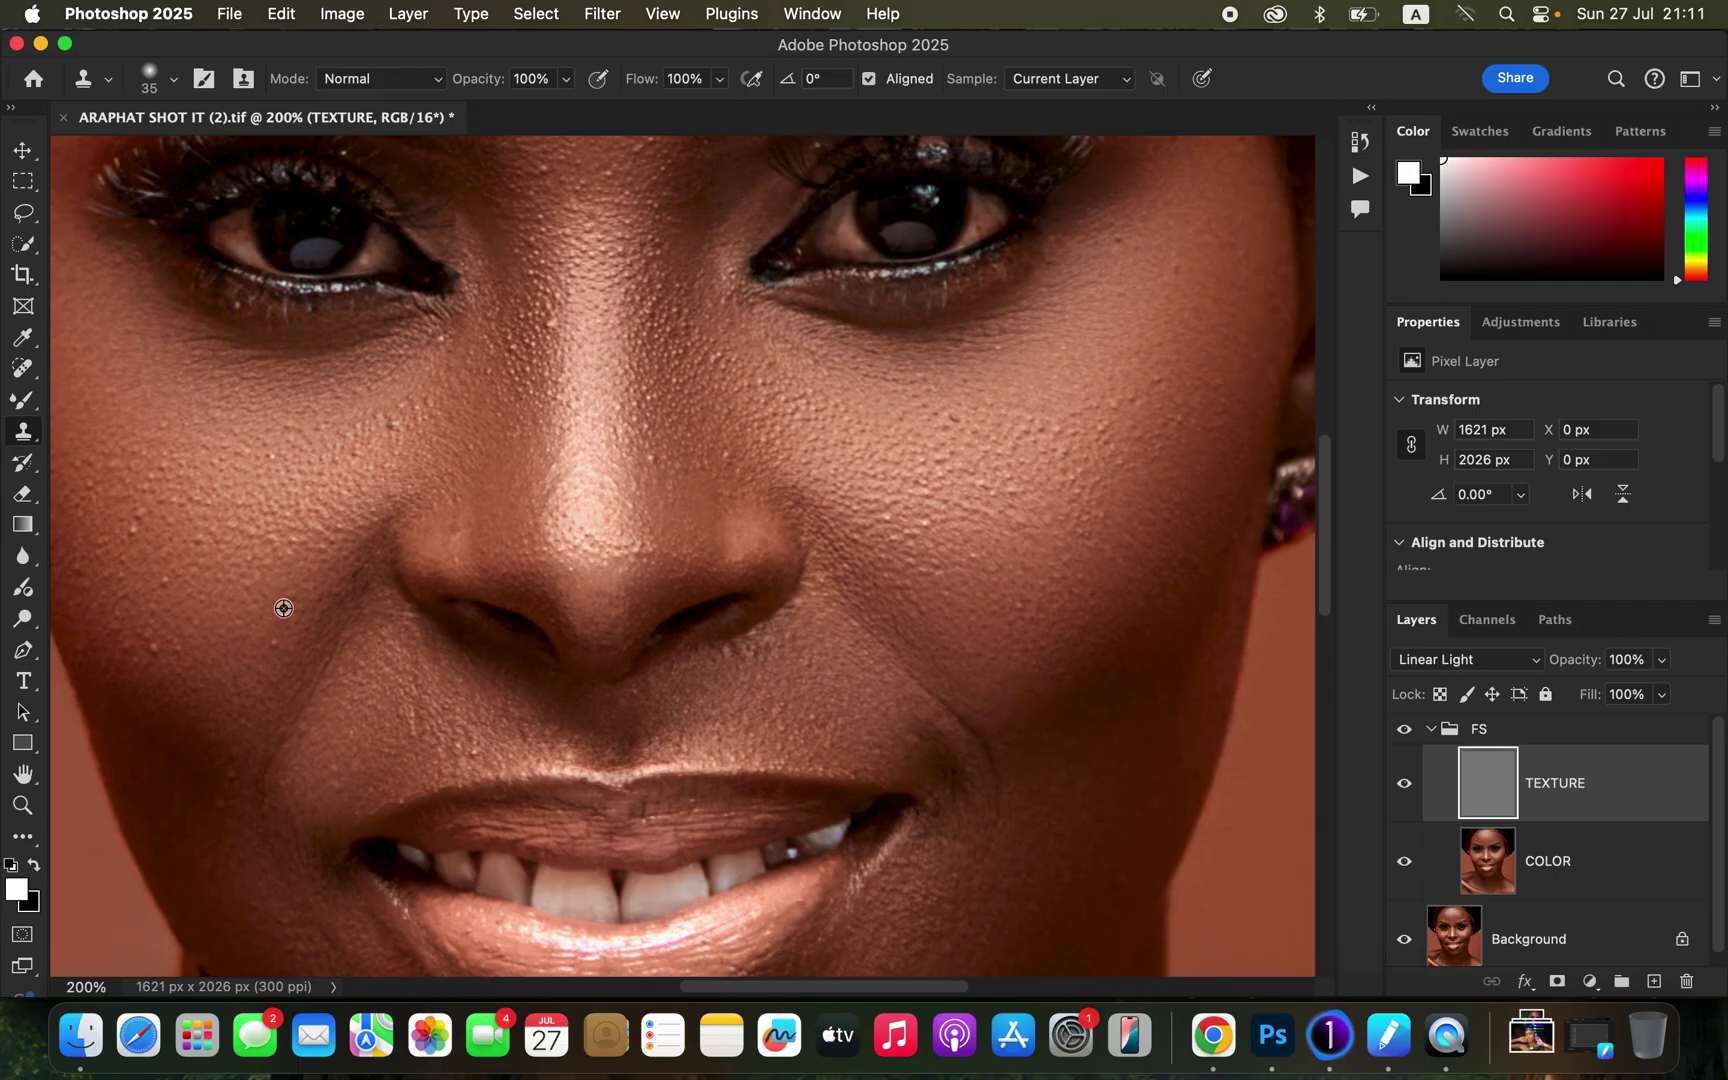
pyautogui.keyDown('alt'); pyautogui.click(197, 654); pyautogui.keyUp('alt')
pyautogui.keyDown('alt'); pyautogui.click(531, 367); pyautogui.keyUp('alt')
pyautogui.moveTo(949, 401); pyautogui.dragTo(1022, 706)
pyautogui.click(611, 447)
pyautogui.press('super+z')
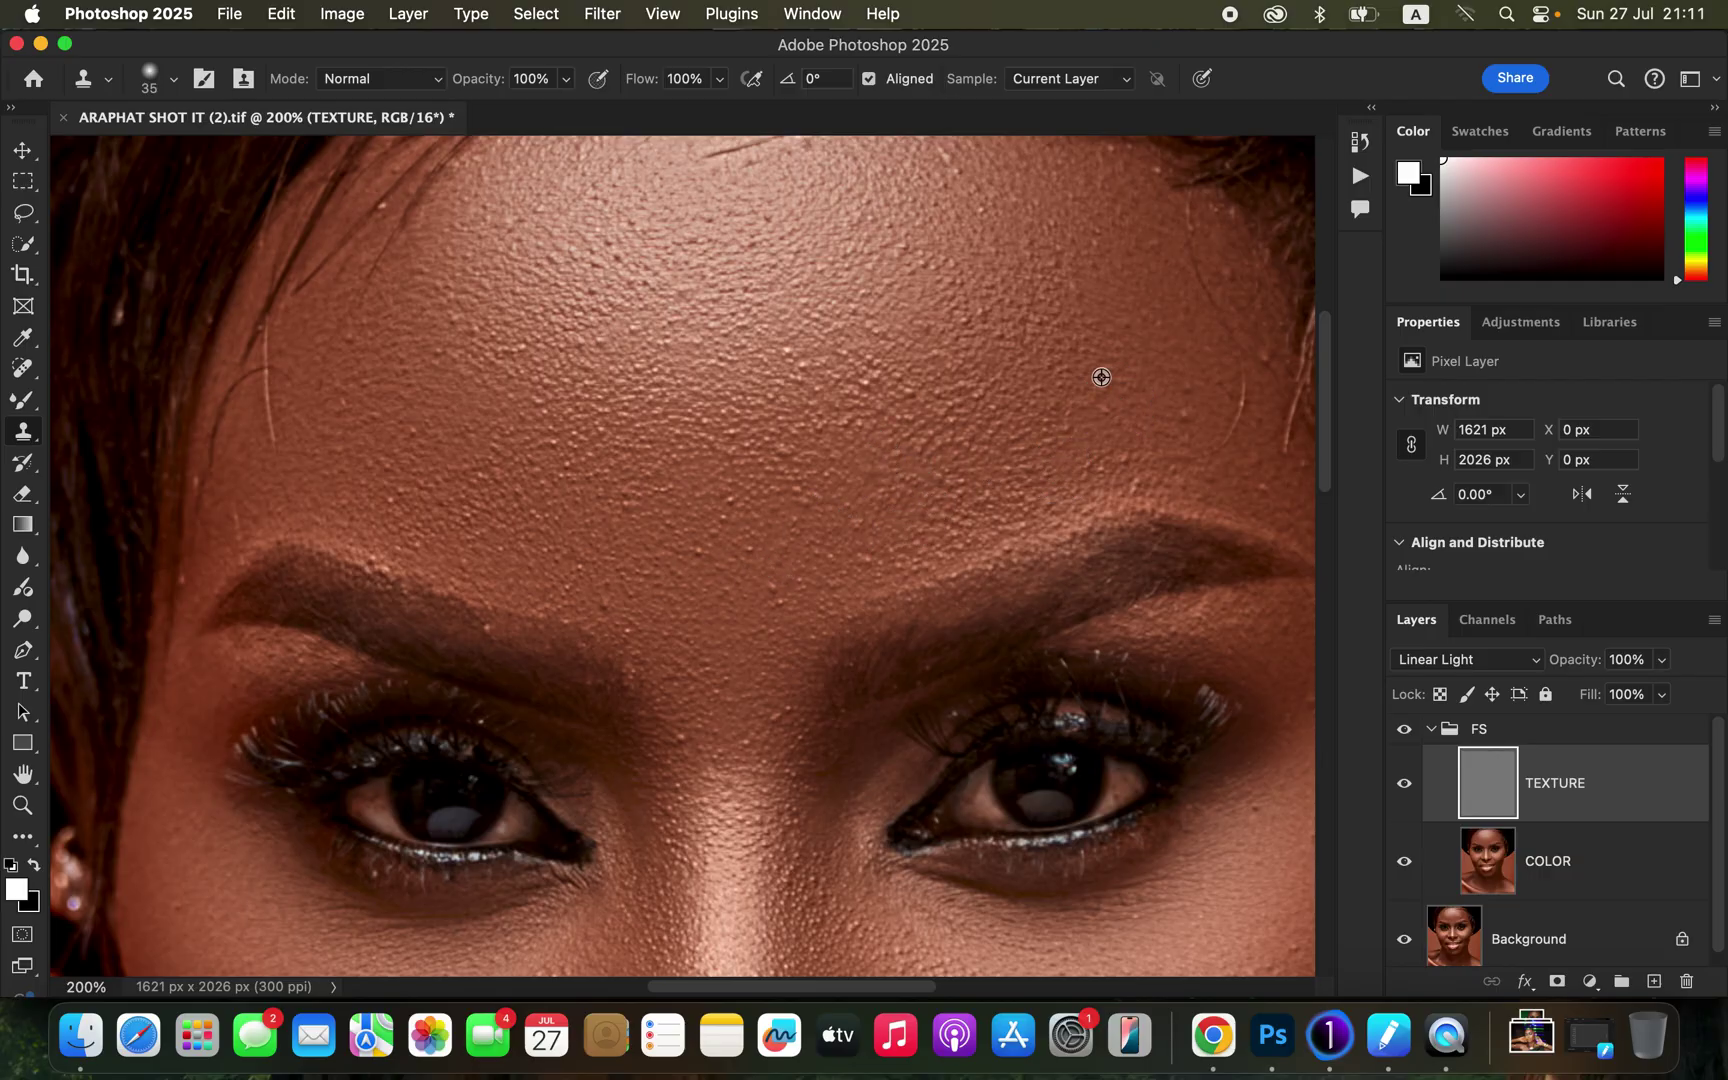
# - Clone clean texture over the bumps across the forehead on the TEXTURE layer and check the whole portrait
pyautogui.keyDown('alt'); pyautogui.click(906, 372); pyautogui.keyUp('alt')
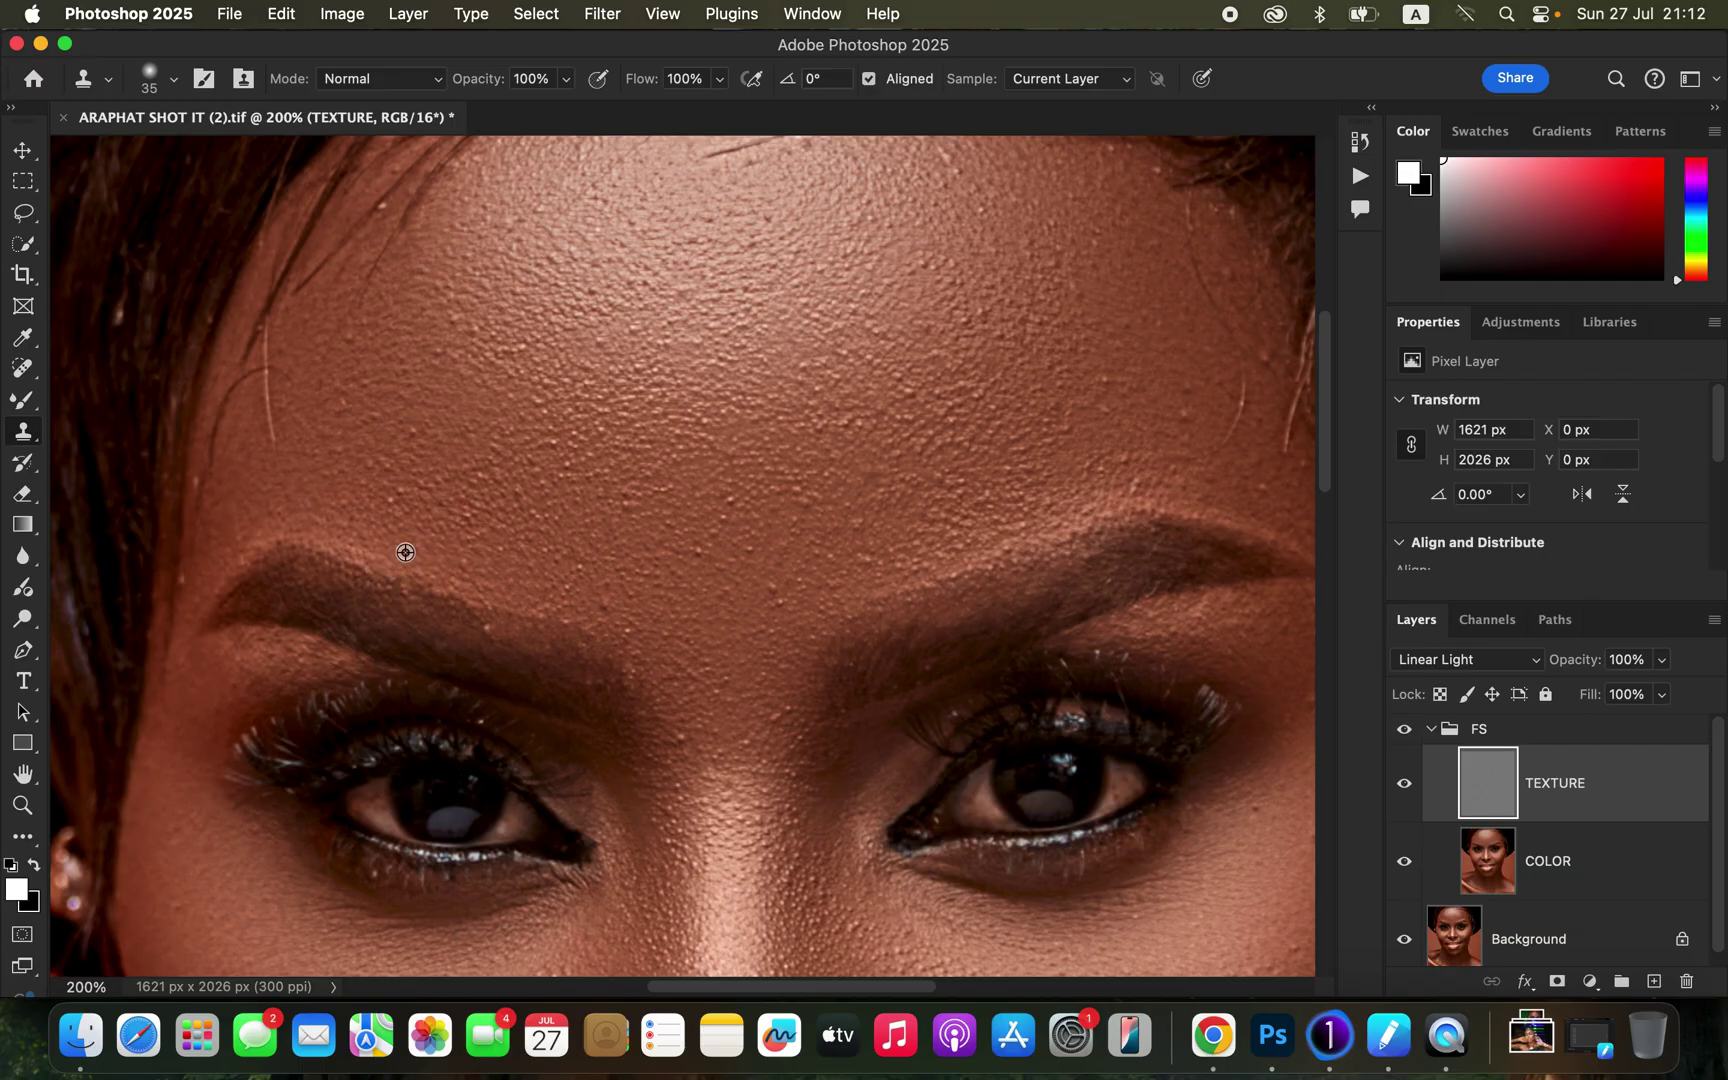
pyautogui.keyDown('alt'); pyautogui.click(922, 428); pyautogui.keyUp('alt')
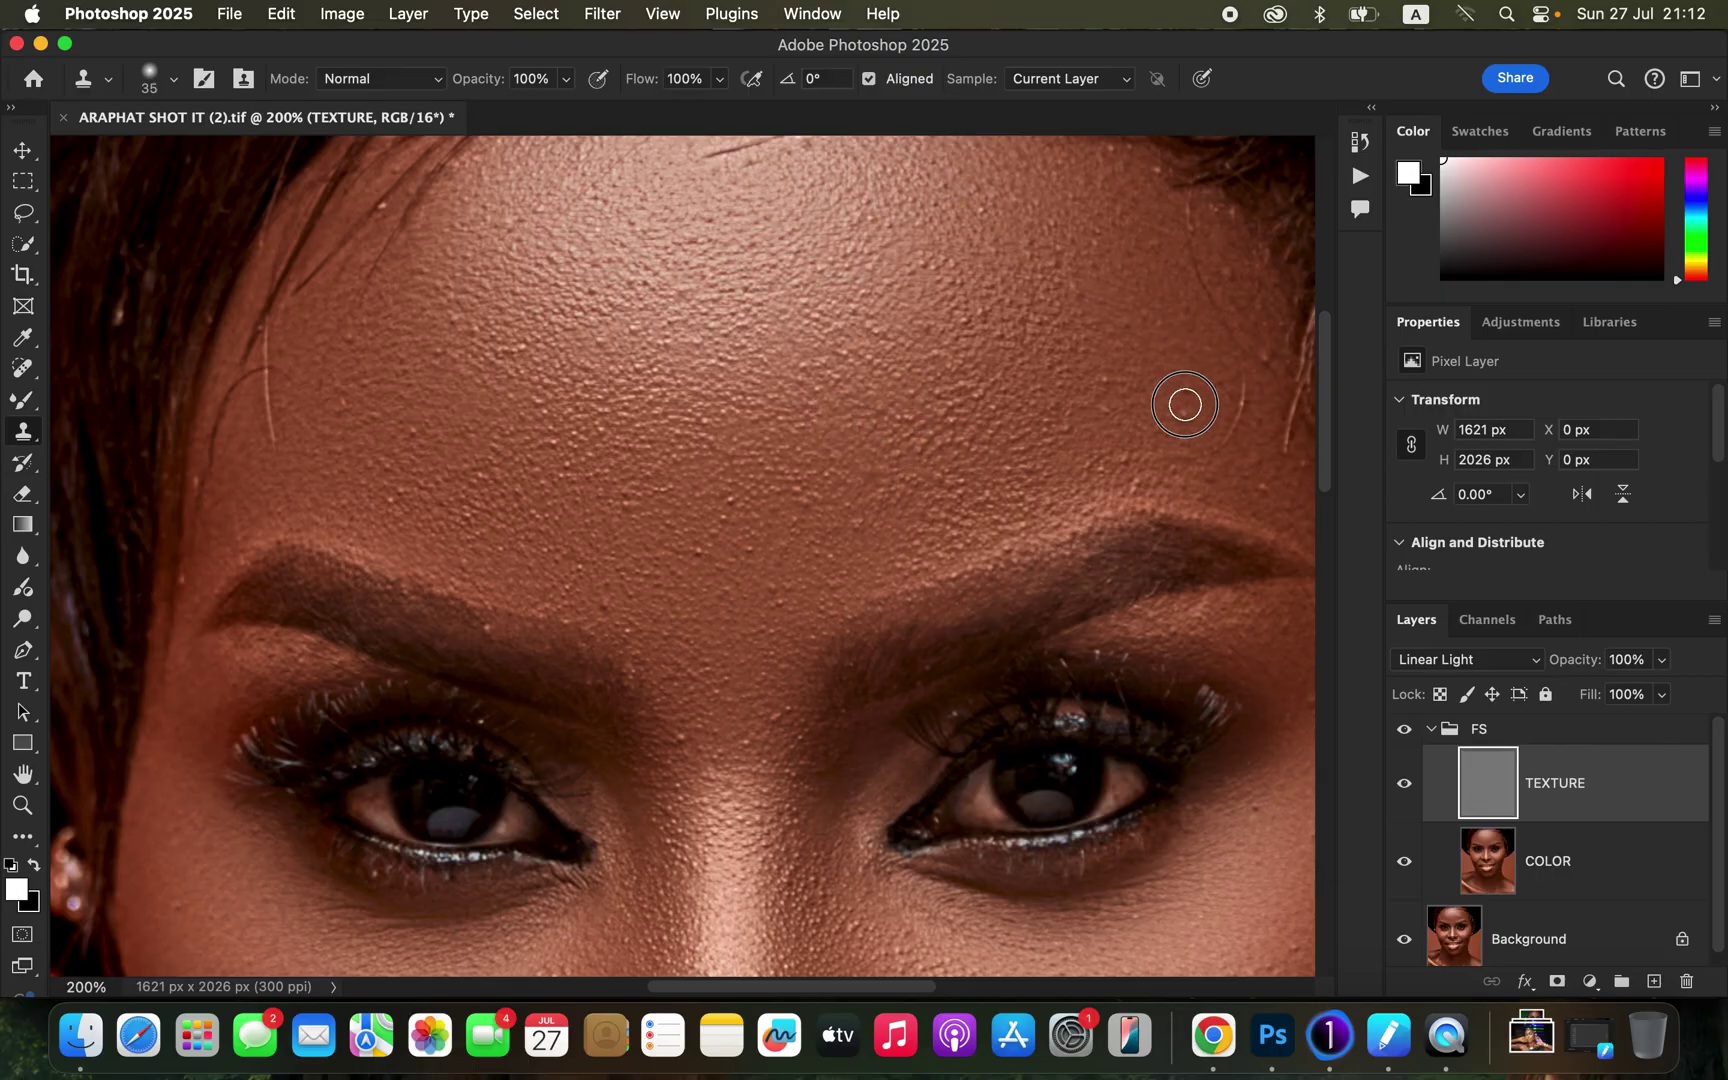
pyautogui.press('super+plus')
pyautogui.press('super+minus')
pyautogui.press('super+minus')
pyautogui.press('super+minus')
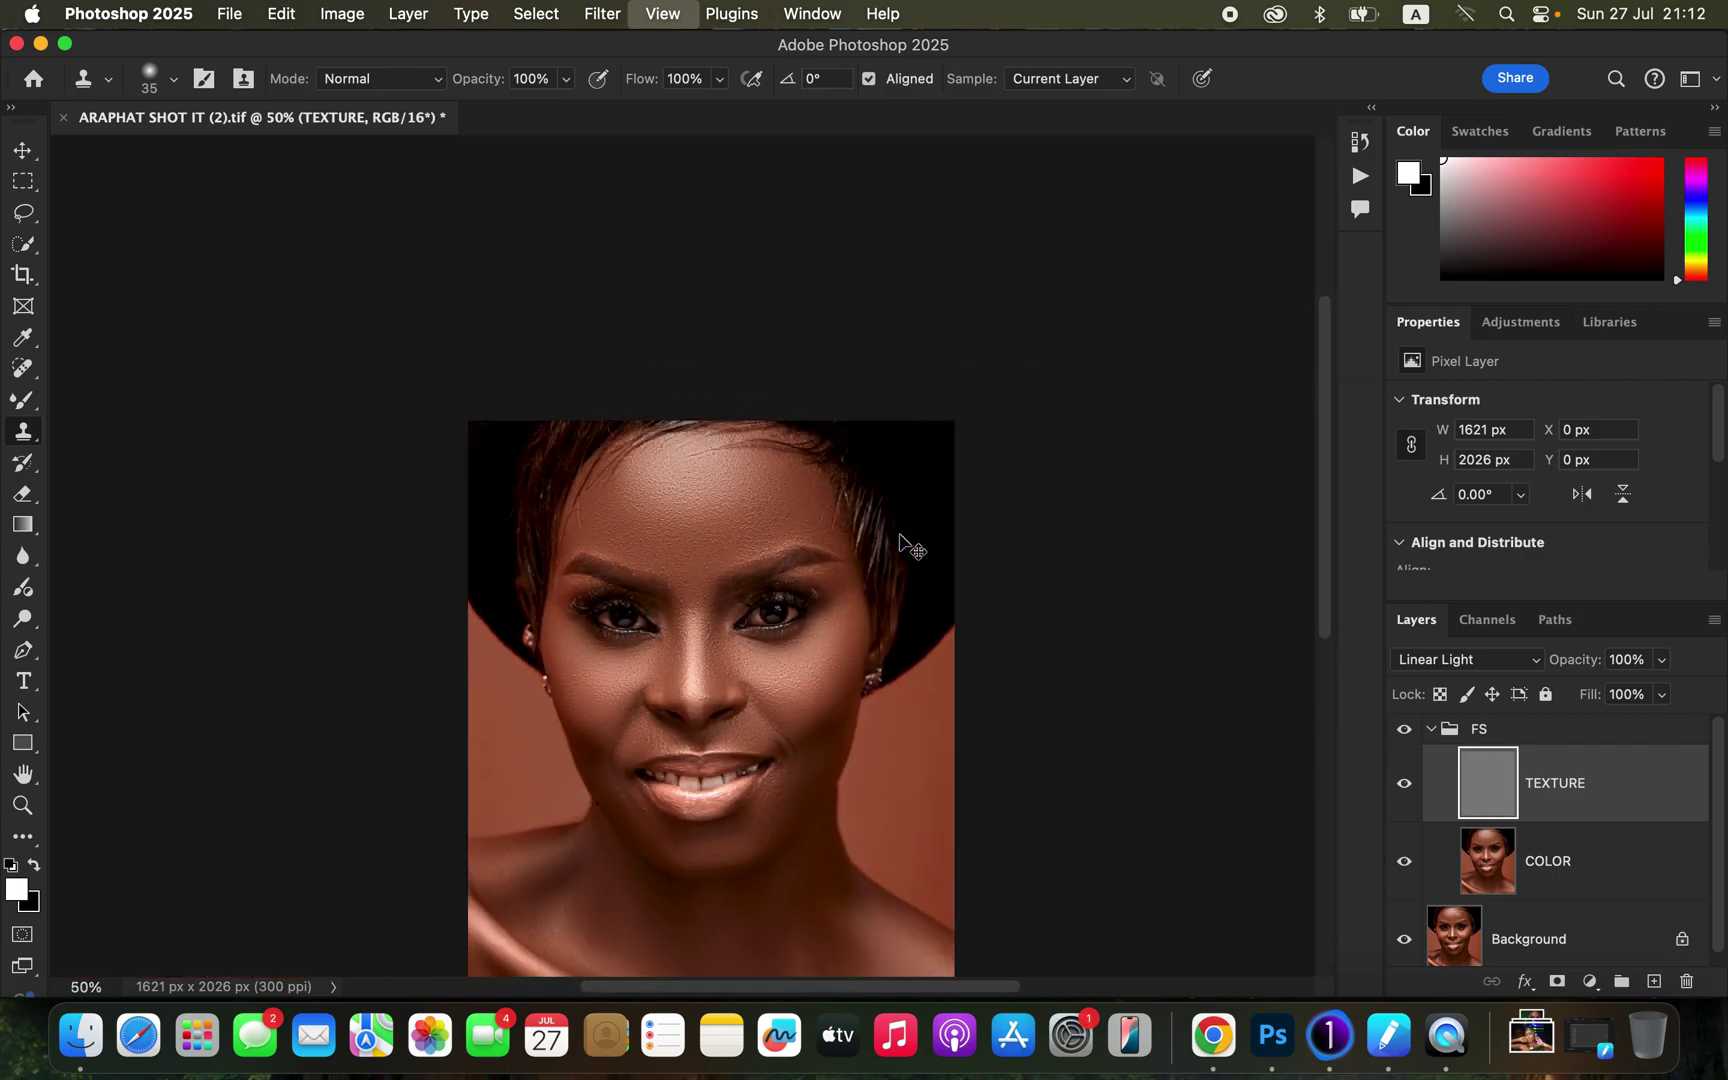
pyautogui.press('super+minus')
pyautogui.press('super+plus')
pyautogui.press('super+plus')
pyautogui.scroll(-5, 900, 535)
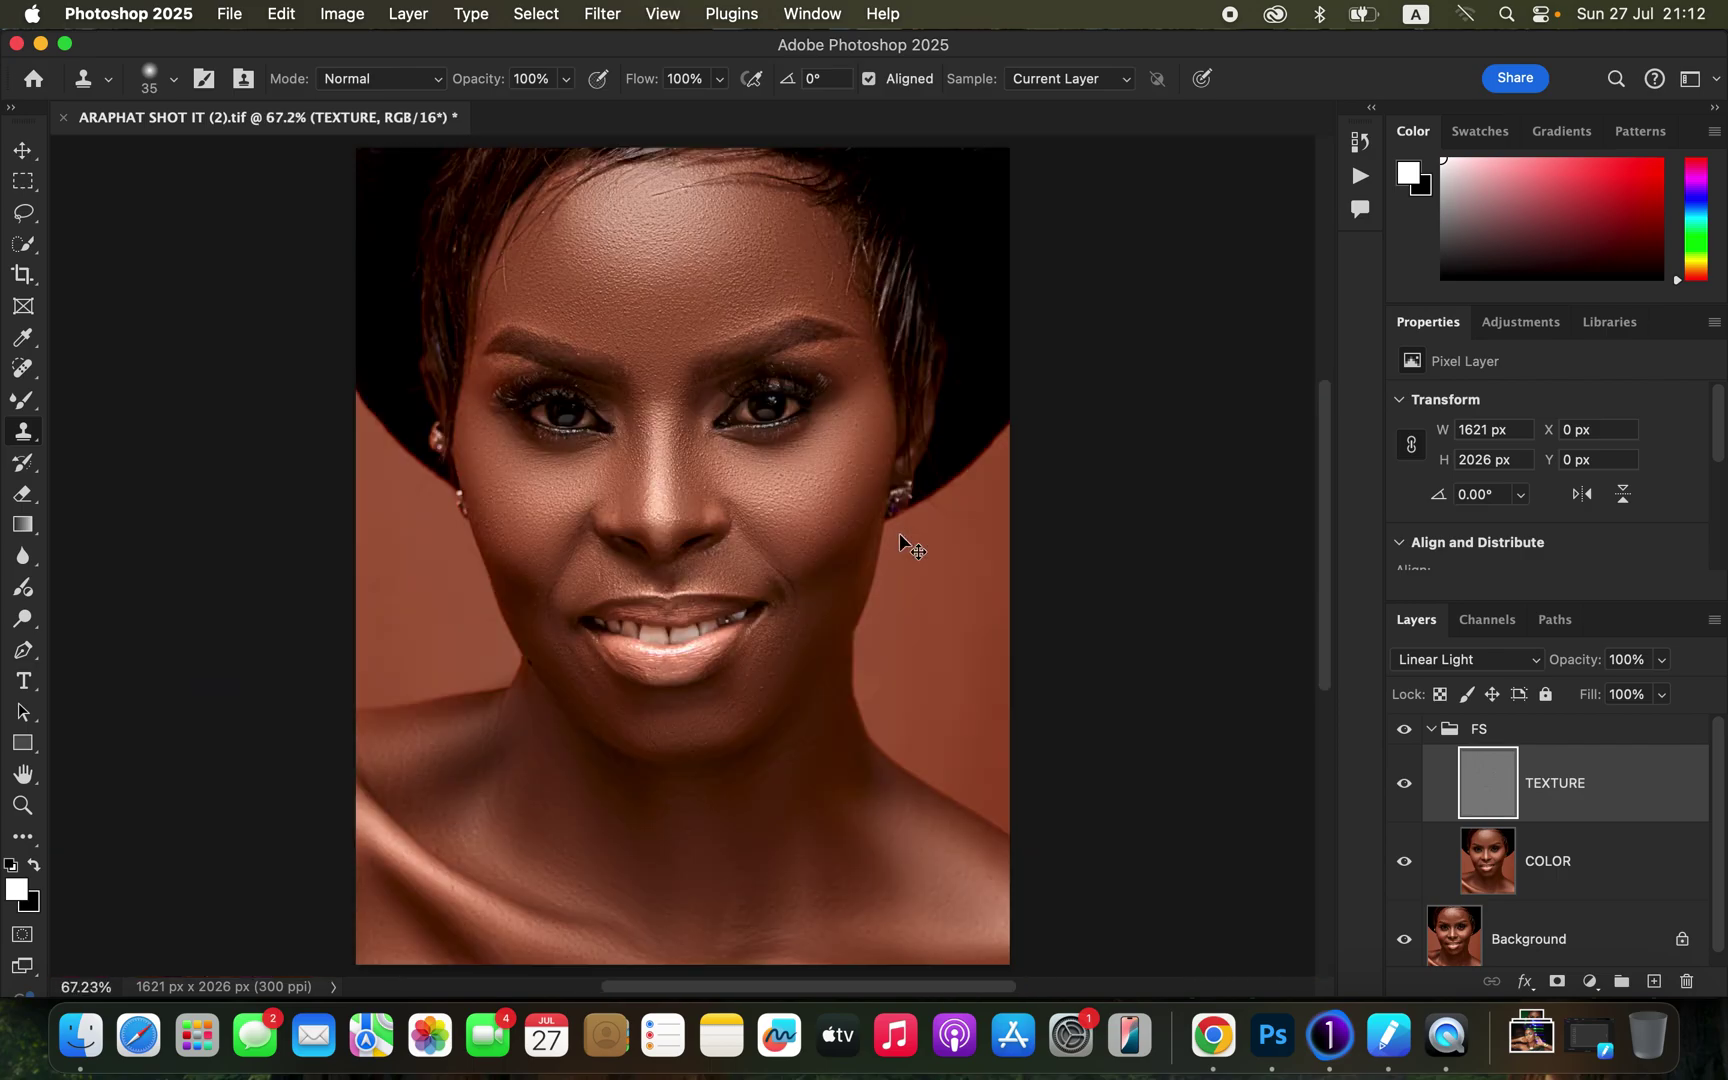
# - Clone clean texture over the remaining blemishes around the mouth, chin and cheek with the 35 px Clone Stamp
pyautogui.press('super+plus')
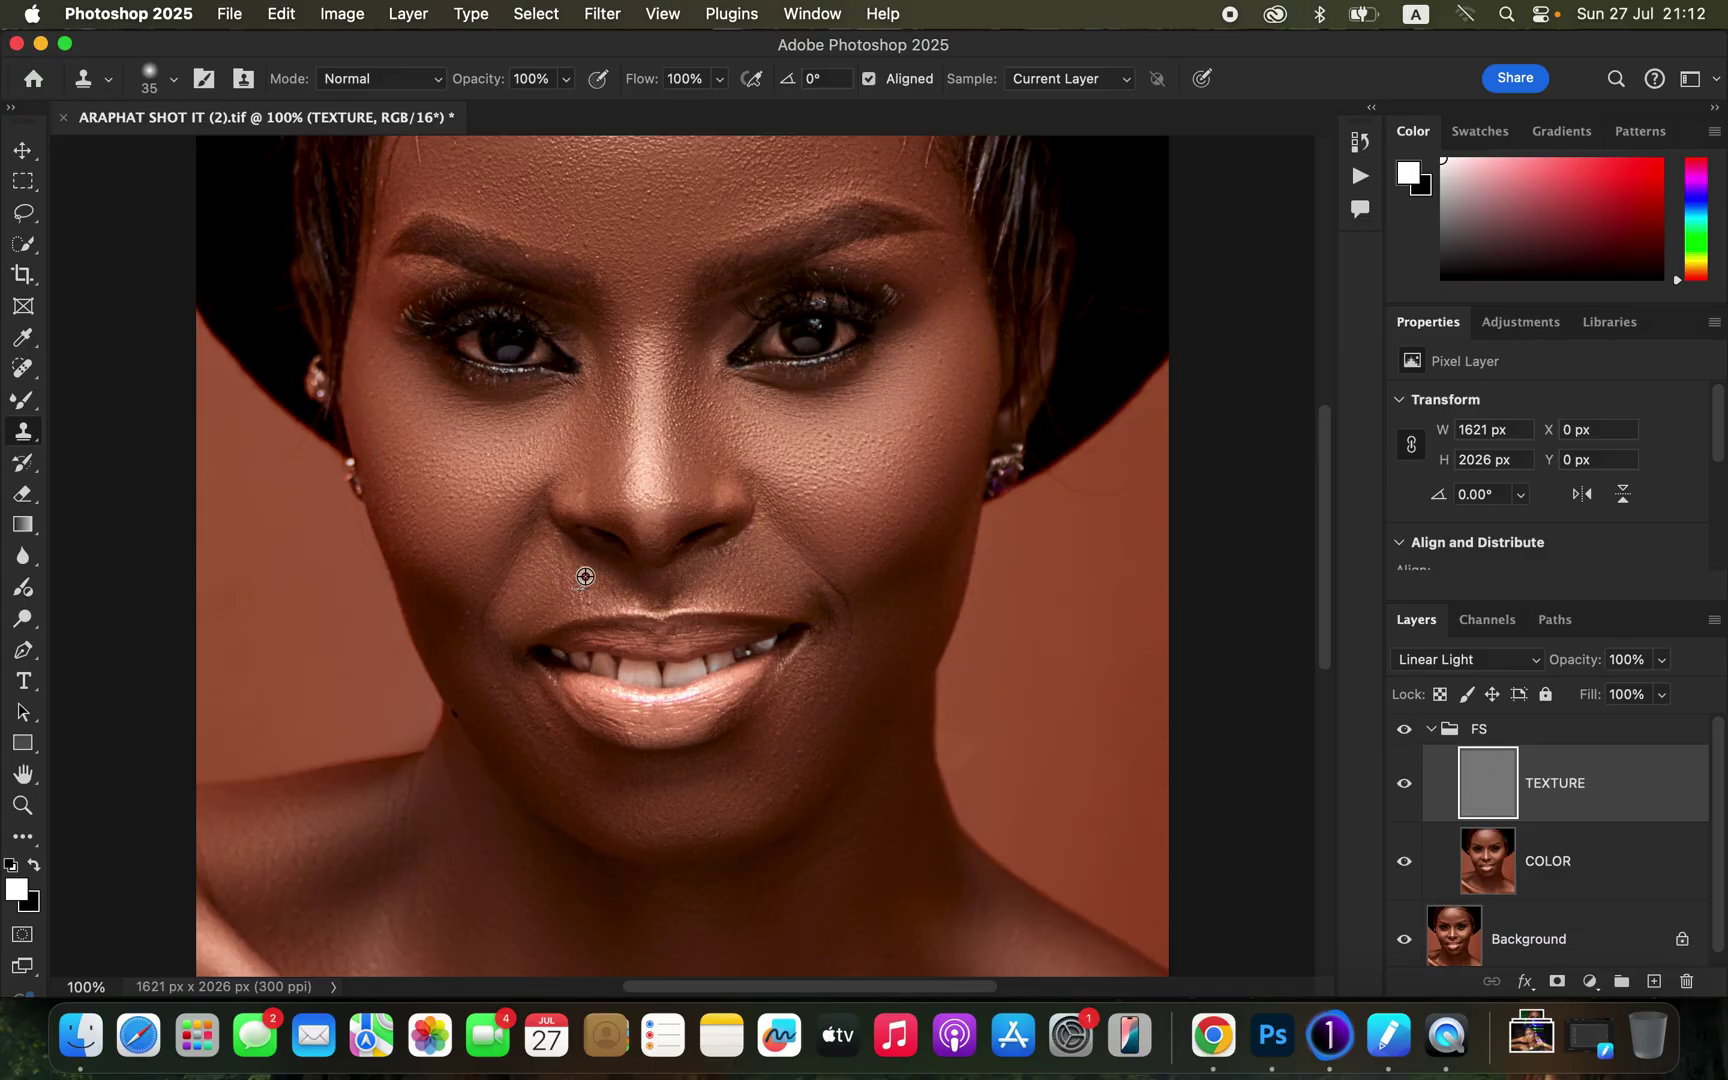
pyautogui.keyDown('alt'); pyautogui.click(568, 772); pyautogui.keyUp('alt')
pyautogui.click(797, 752)
pyautogui.keyDown('alt'); pyautogui.click(837, 461); pyautogui.keyUp('alt')
pyautogui.scroll(-3, 771, 460)
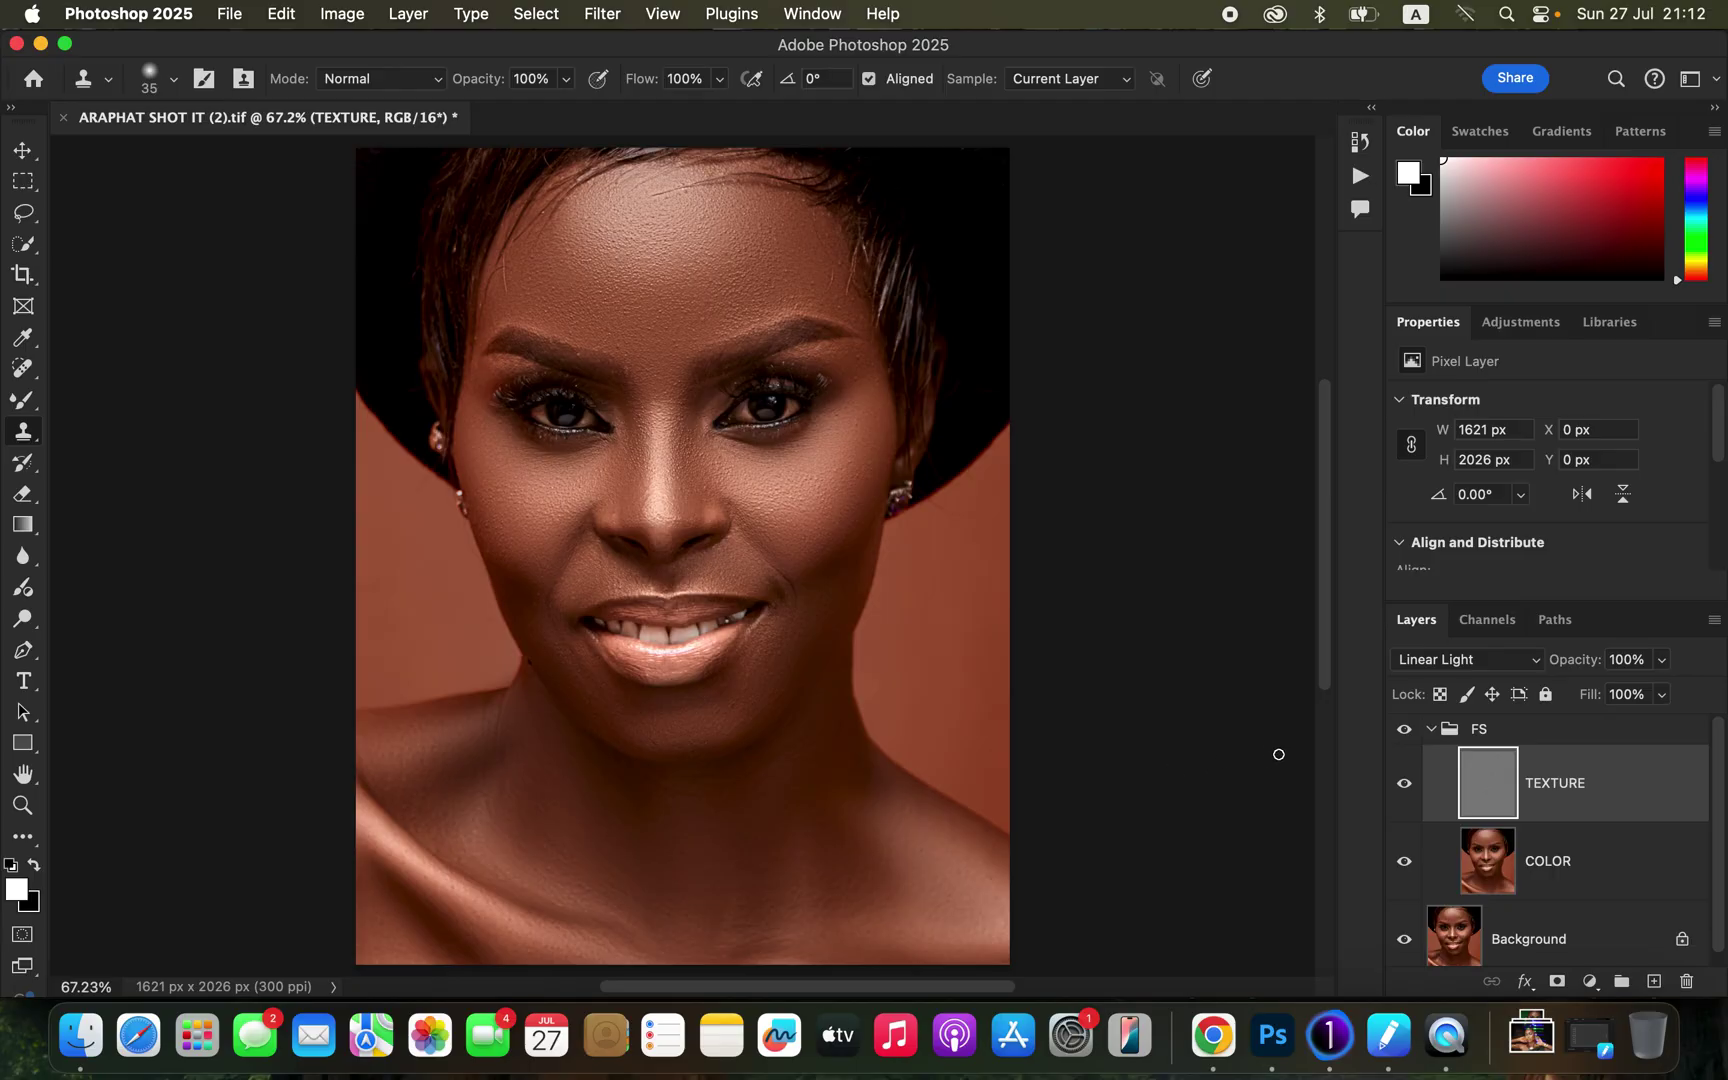
# - Collapse the FS group and toggle its visibility to compare the finished skin retouch with the original portrait
pyautogui.click(1434, 738)
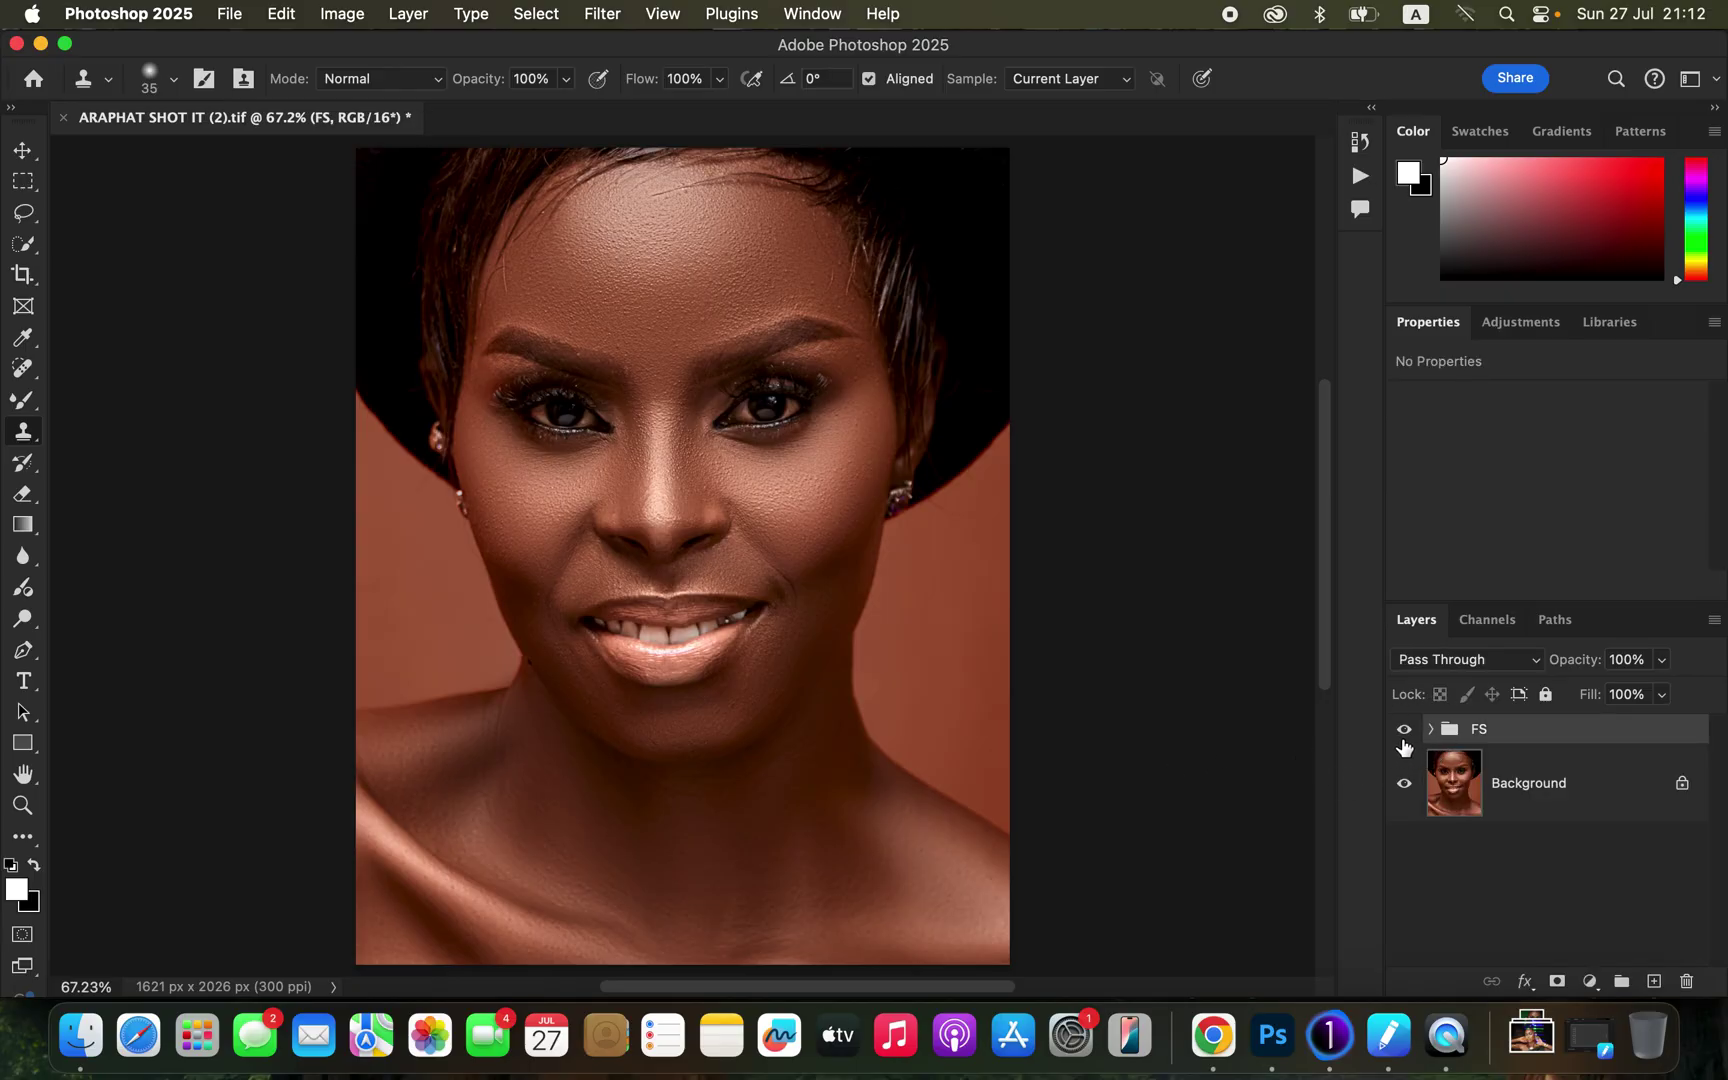
pyautogui.click(1404, 731)
pyautogui.click(1405, 745)
pyautogui.click(1407, 747)
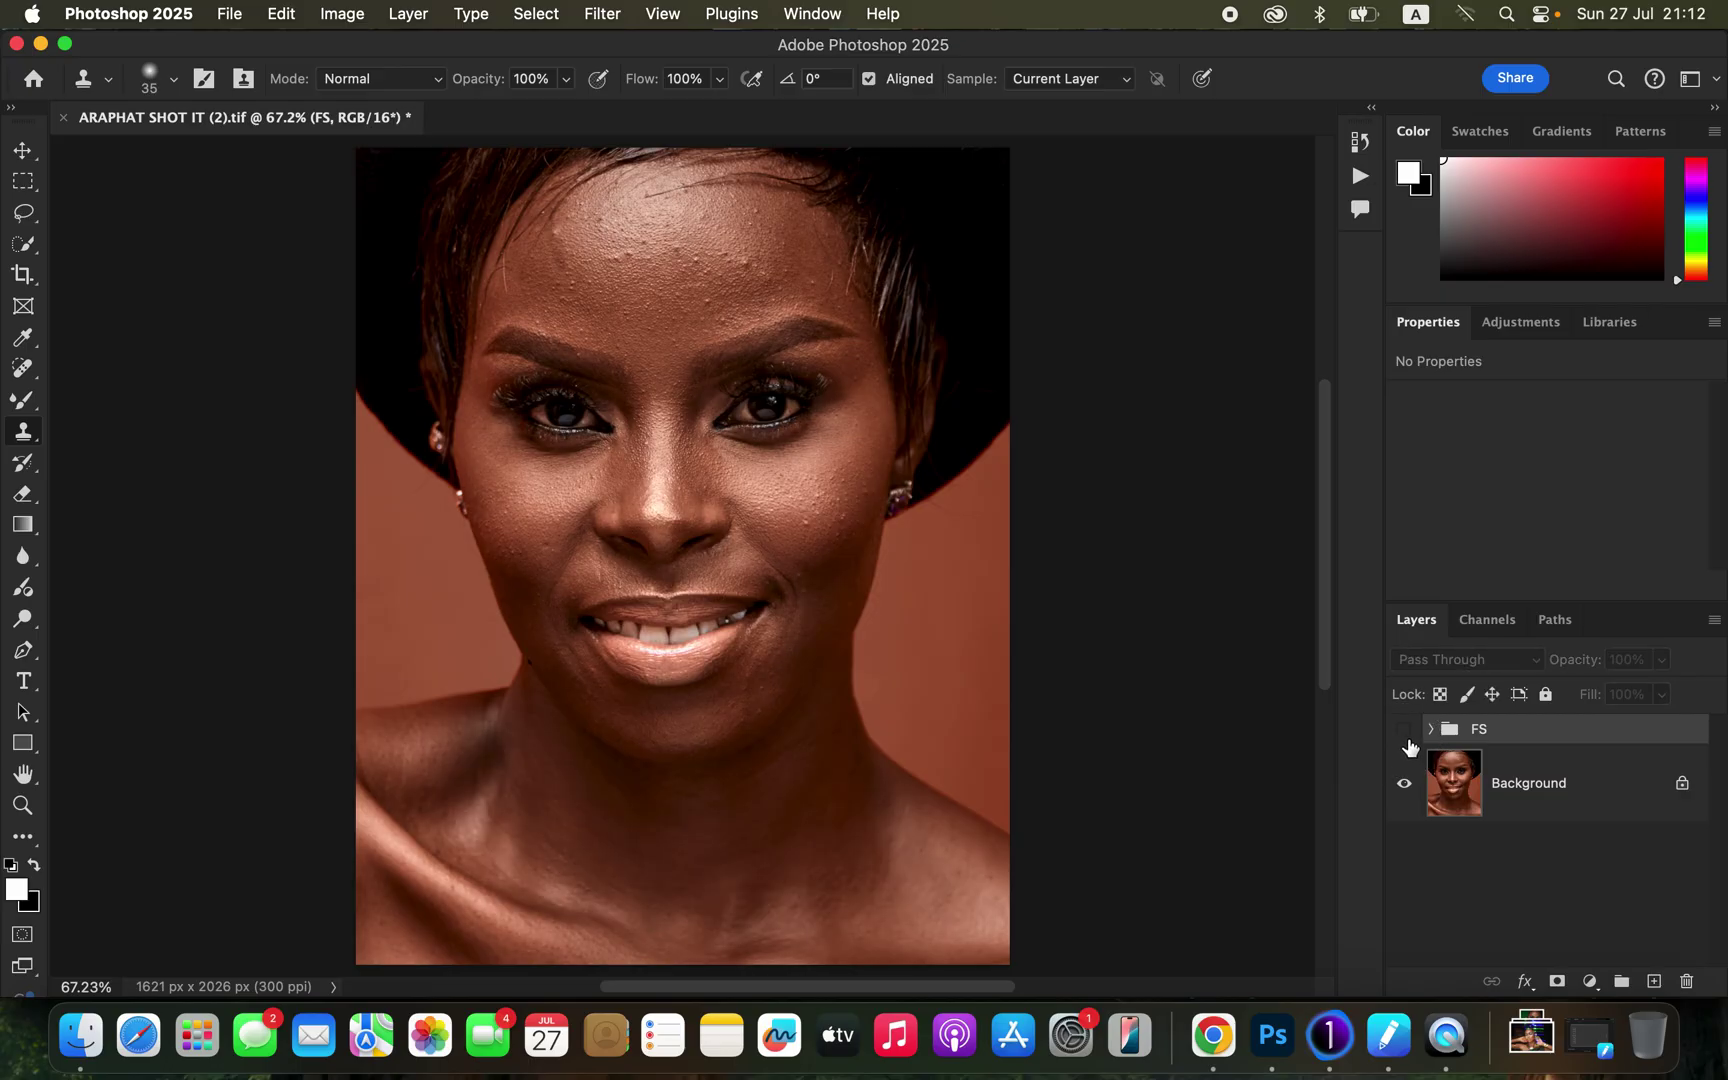
pyautogui.click(1410, 749)
pyautogui.click(1411, 749)
pyautogui.click(1412, 750)
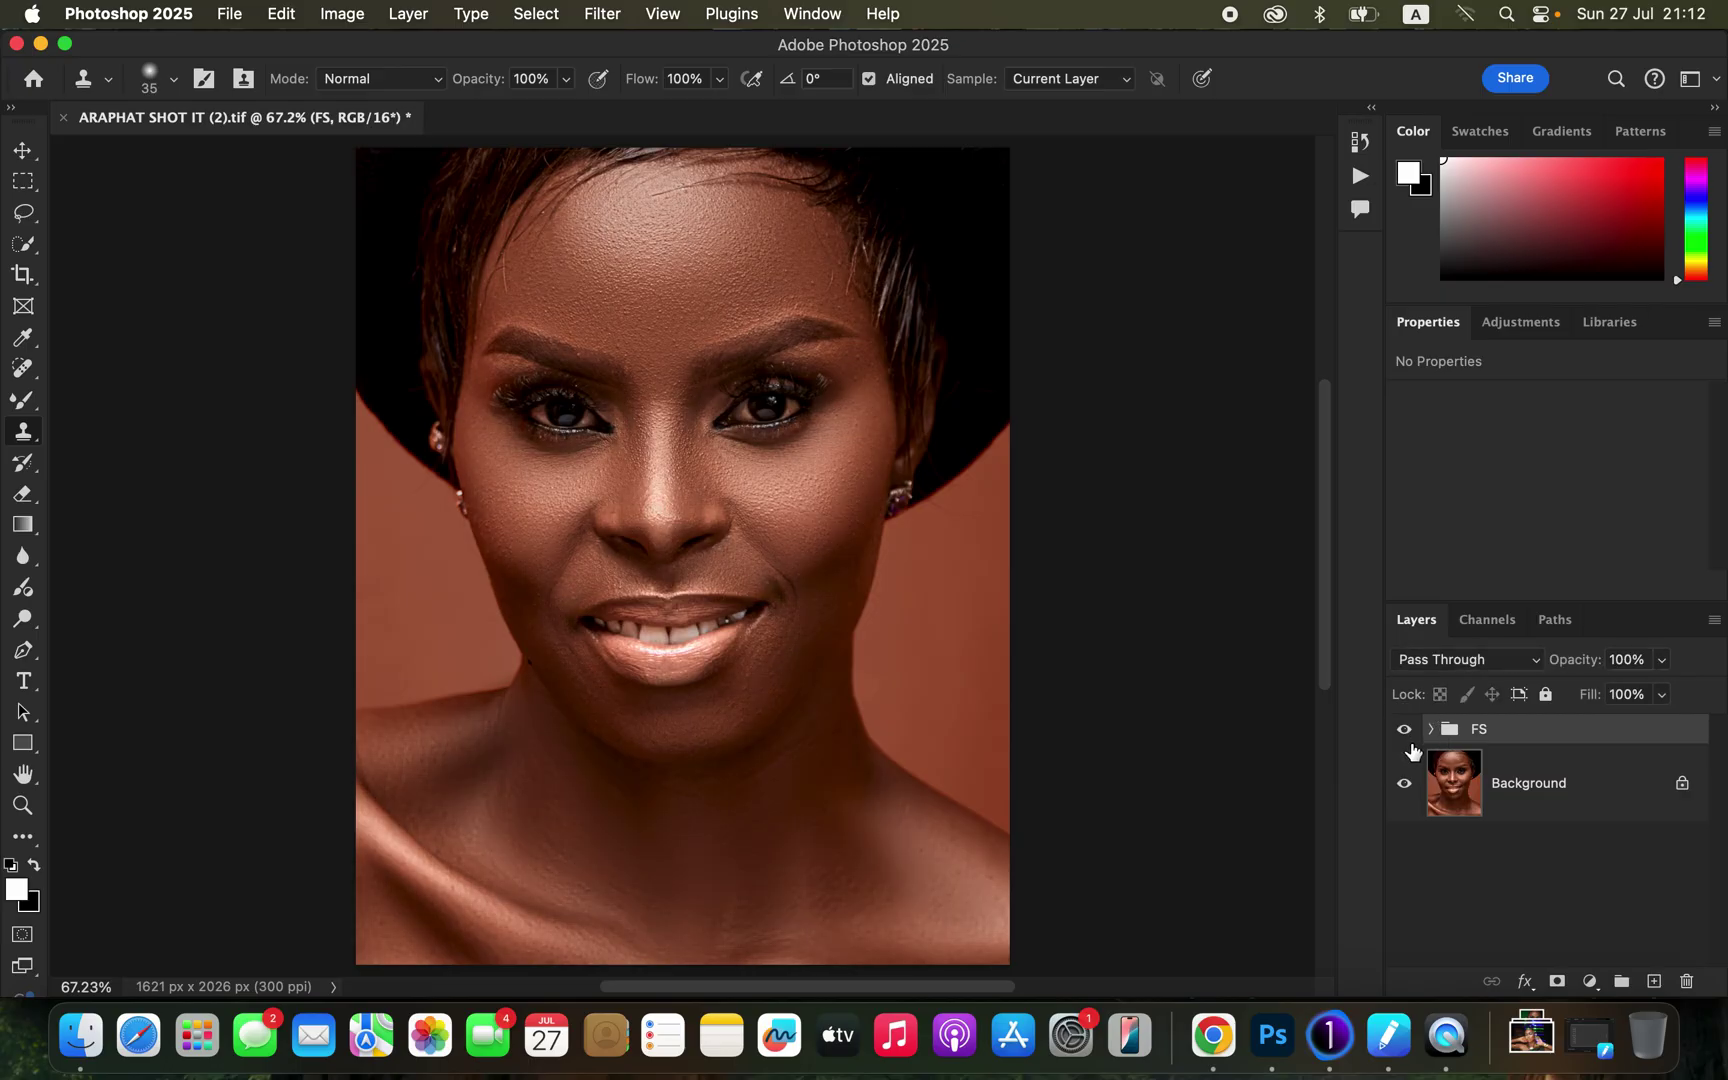